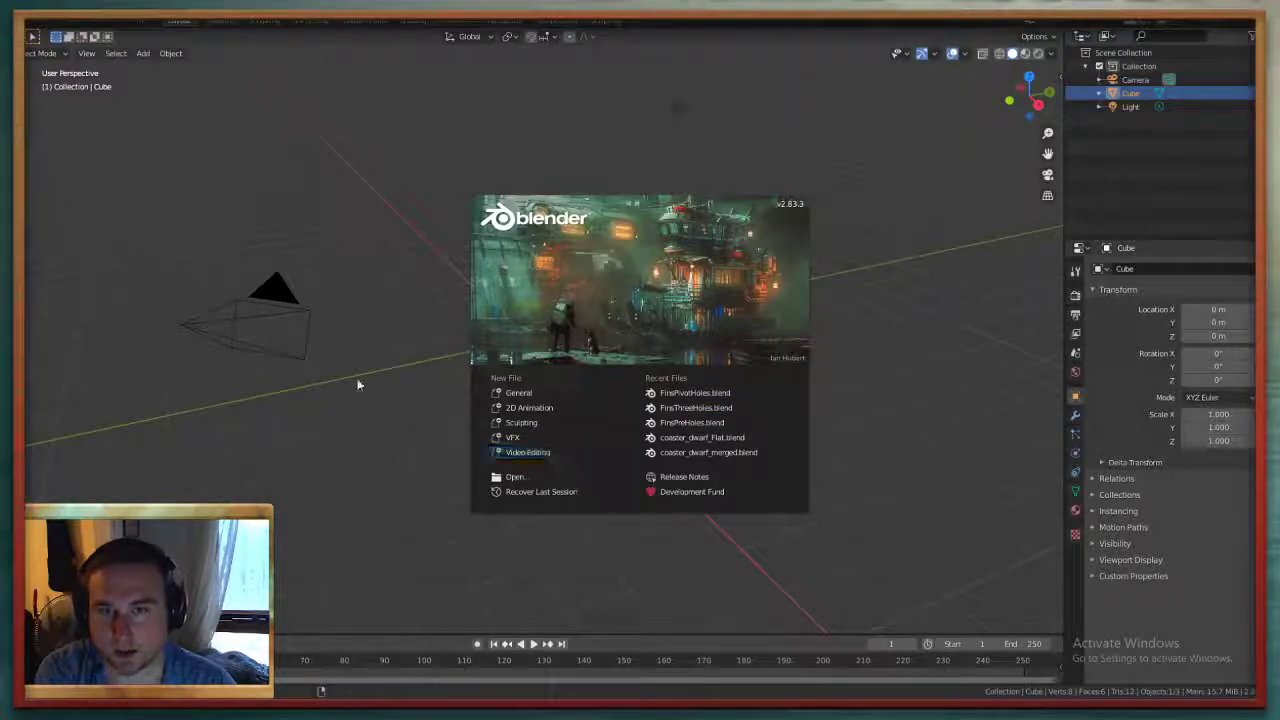
# Dismiss the splash screen and delete the default cube from the scene
pyautogui.click(302, 215)
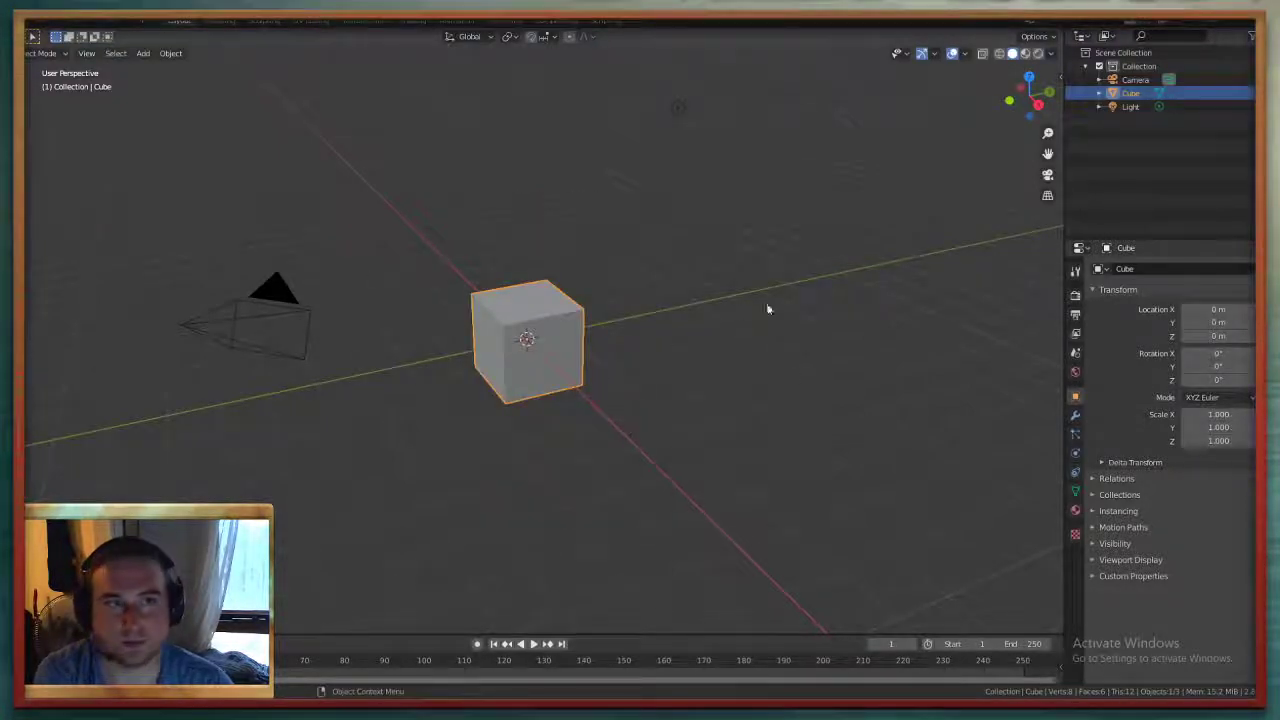
pyautogui.rightClick(1128, 93)
pyautogui.click(1091, 129)
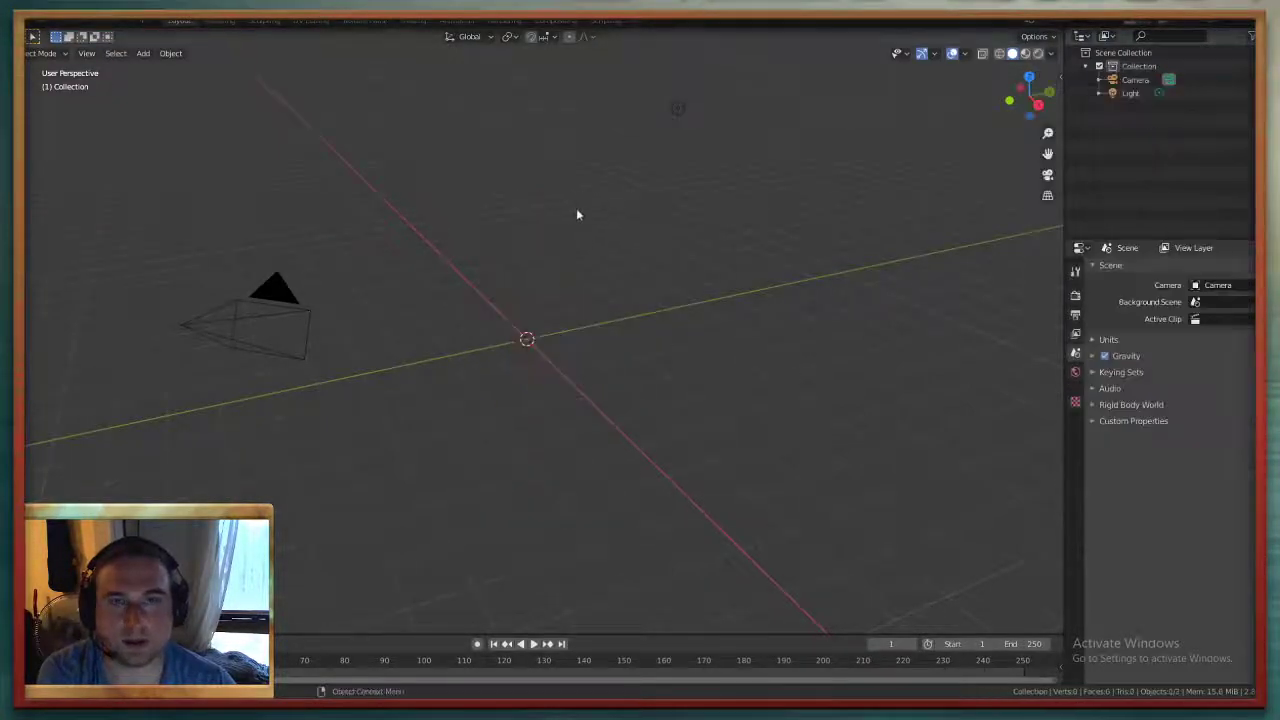
# Import the Oculus_Quest_Front_Head_Strap_Mount_V4_-_Medium.stl and modmic.stl files together from the F:\Downloads folder
pyautogui.click(30, 22)
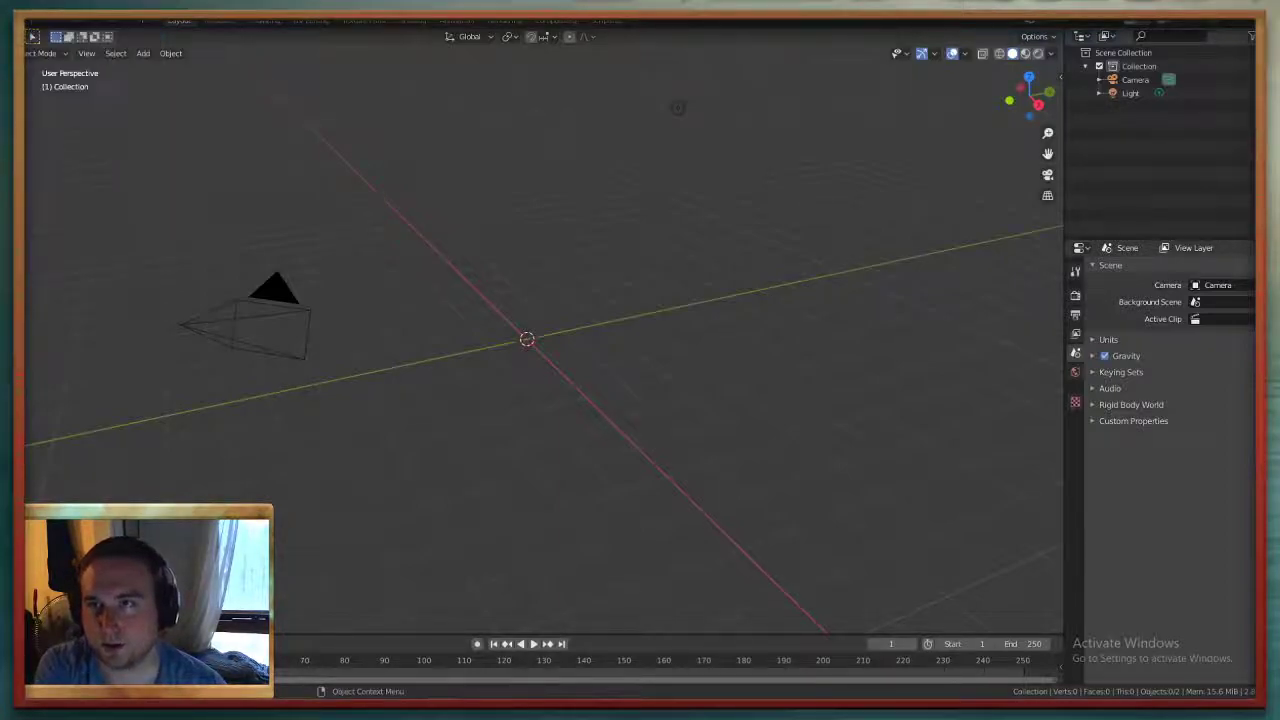
pyautogui.click(30, 20)
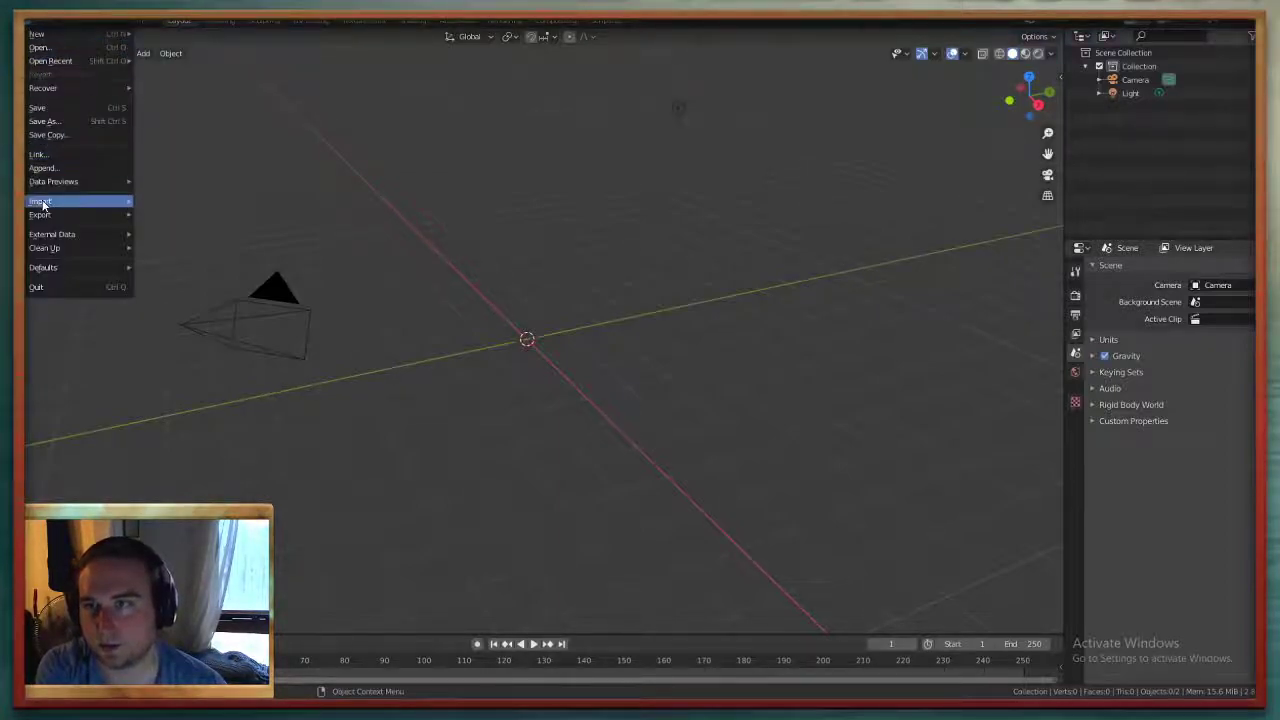
pyautogui.moveTo(42, 204)
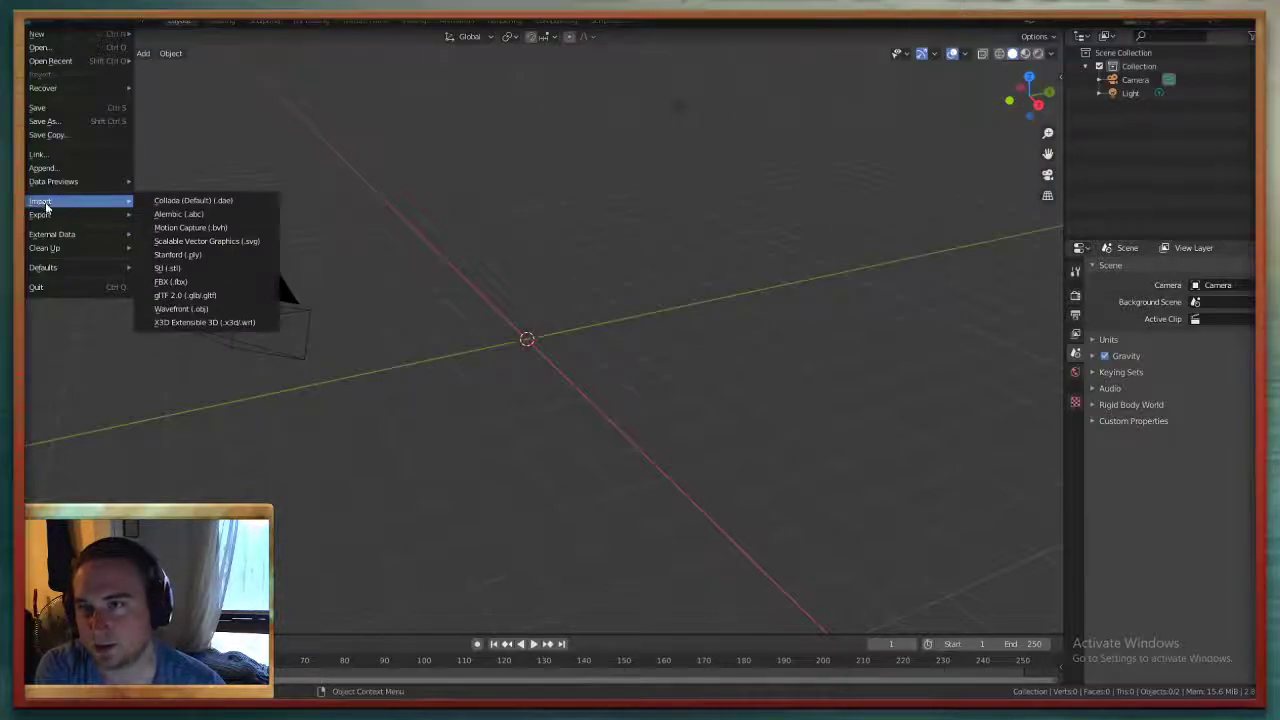
pyautogui.click(170, 268)
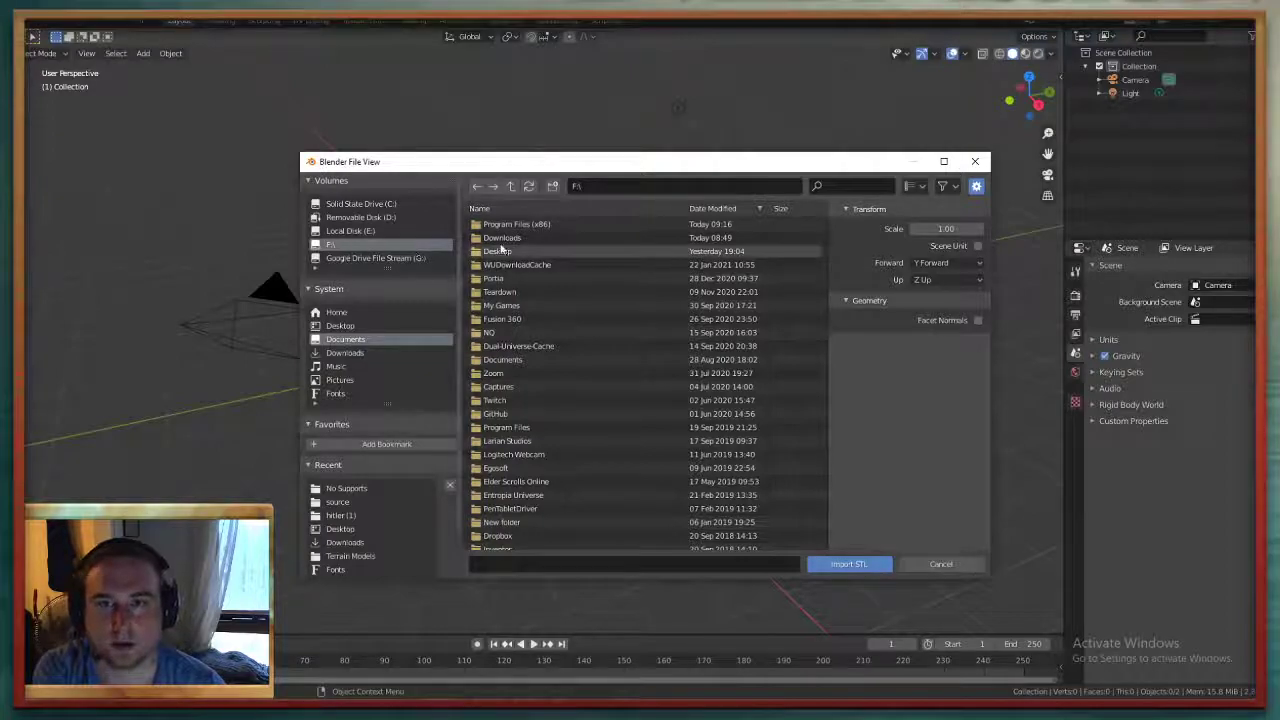
pyautogui.click(504, 240)
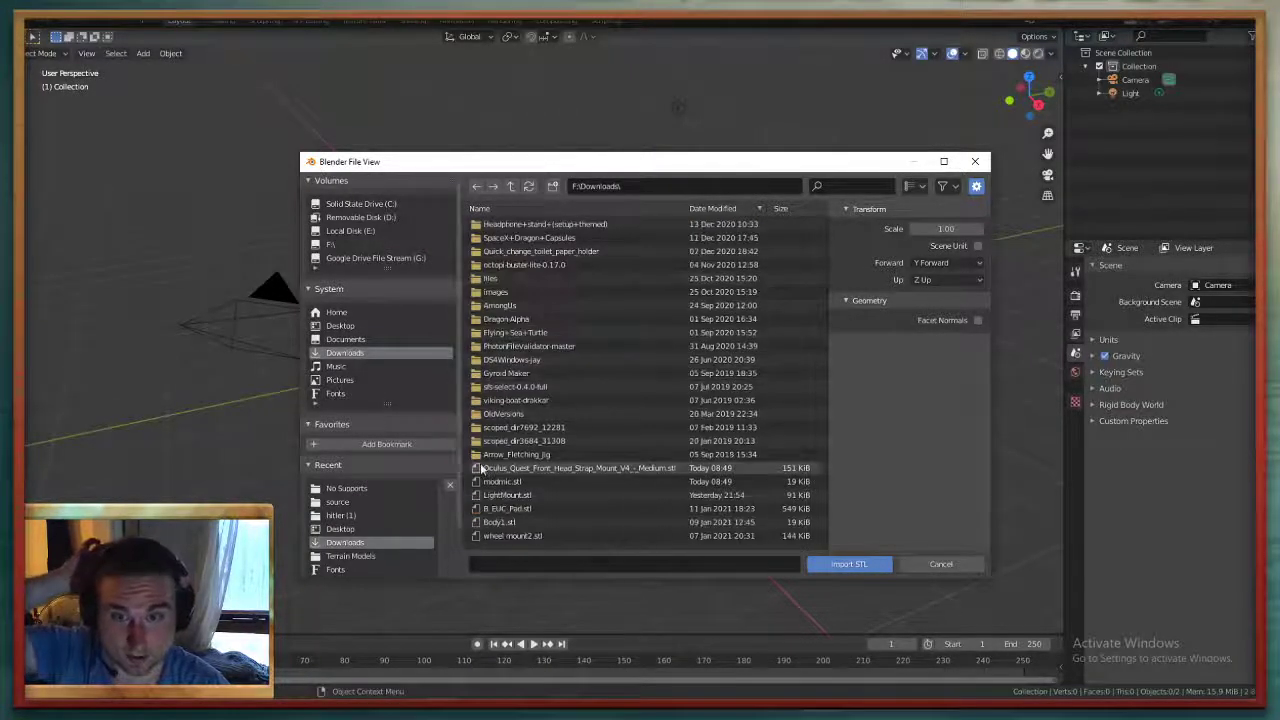
pyautogui.click(500, 468)
pyautogui.keyDown('shift'); pyautogui.click(512, 482); pyautogui.keyUp('shift')
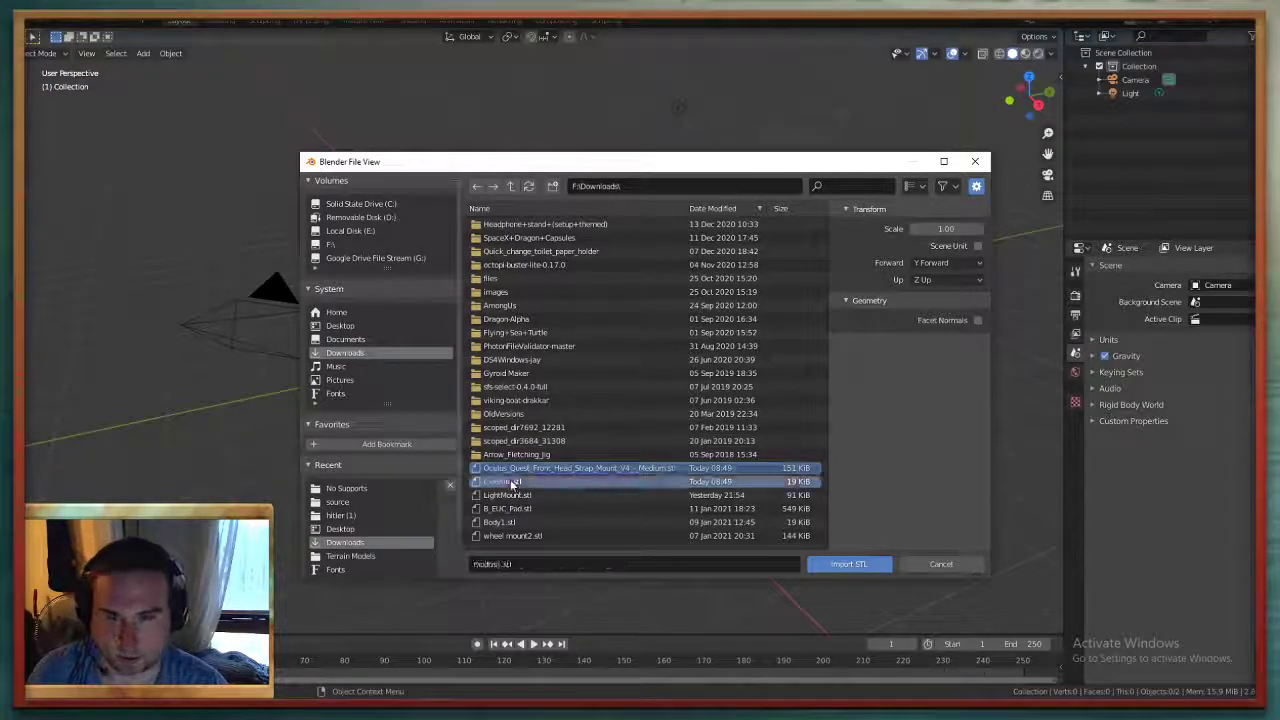
pyautogui.click(848, 564)
# Centre the Oculus Quest head strap mount on the world origin using Geometry to Origin
pyautogui.scroll(1, 821, 510)
pyautogui.scroll(-10, 822, 387)
pyautogui.moveTo(800, 406); pyautogui.dragTo(840, 283, button='middle')
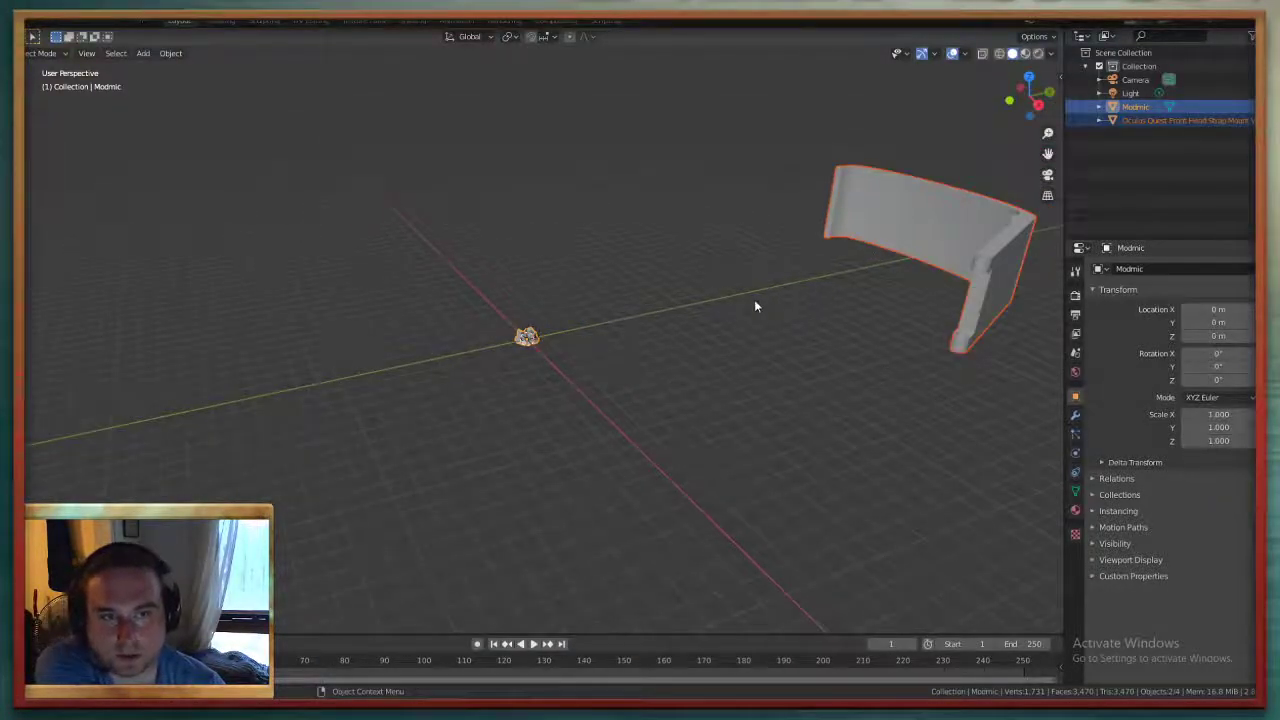
pyautogui.moveTo(754, 303); pyautogui.dragTo(835, 260, button='middle')
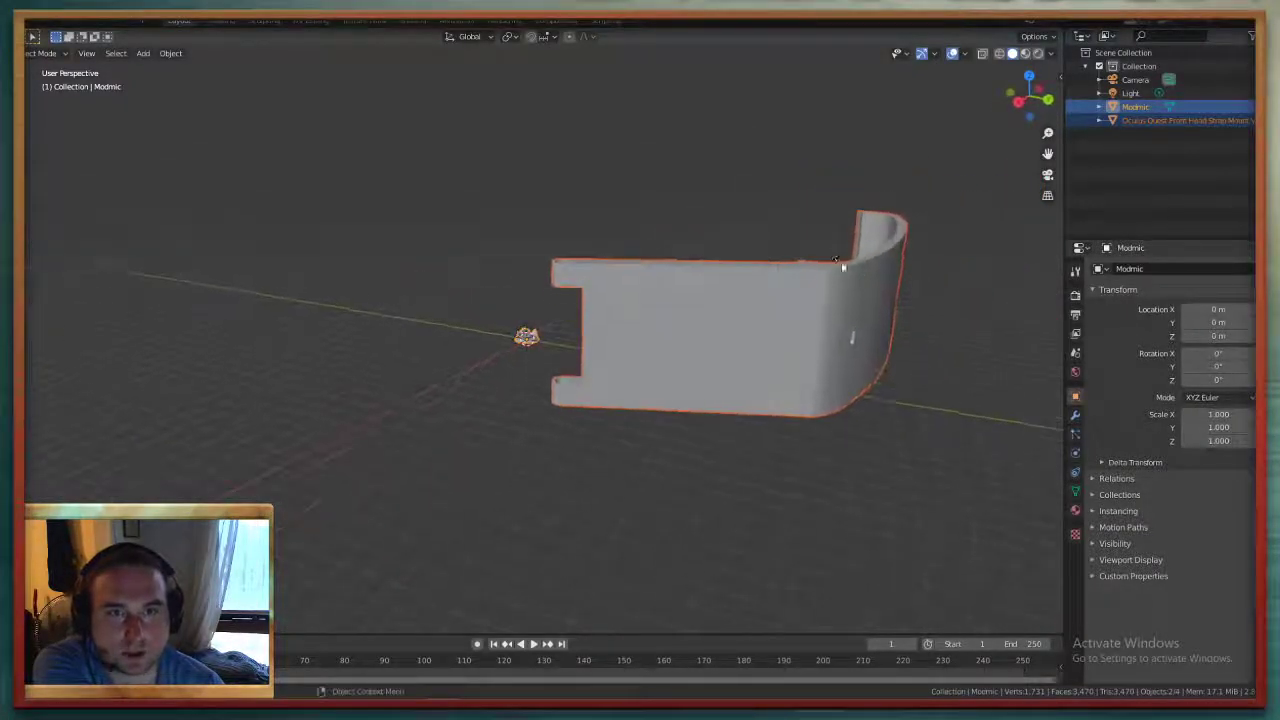
pyautogui.moveTo(963, 309); pyautogui.dragTo(942, 285, button='middle')
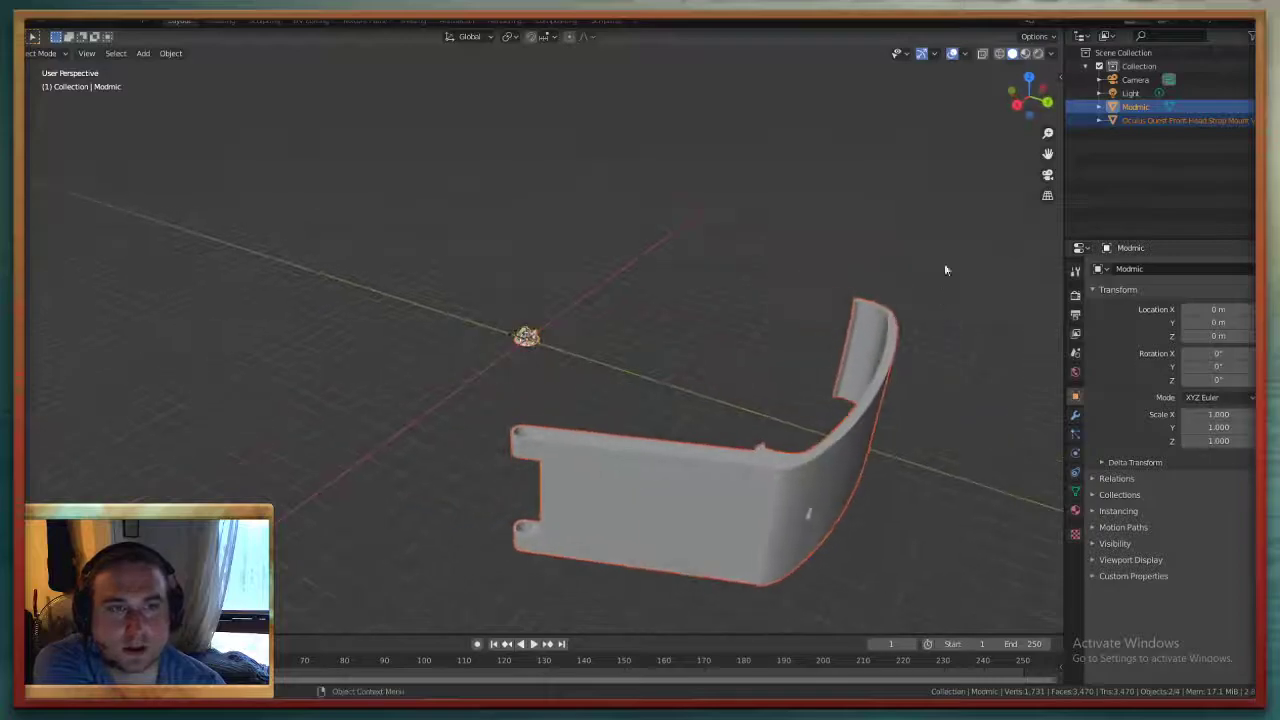
pyautogui.click(666, 486)
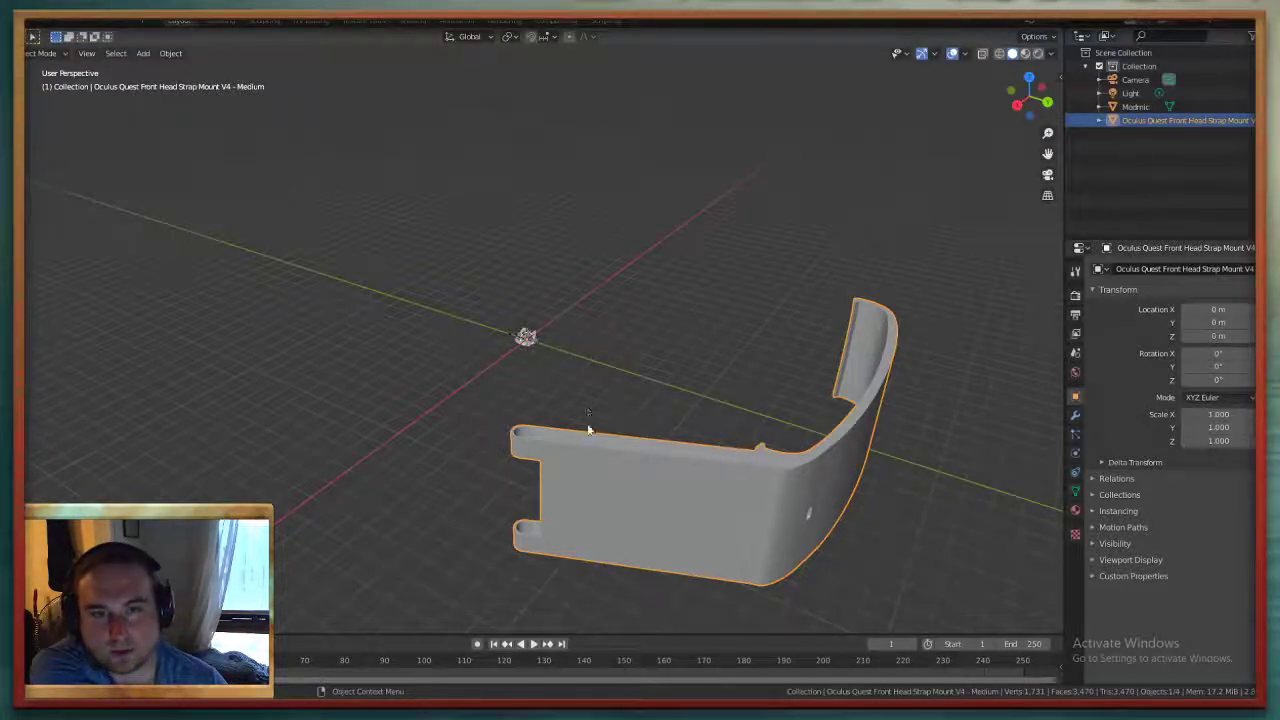
pyautogui.rightClick(566, 318)
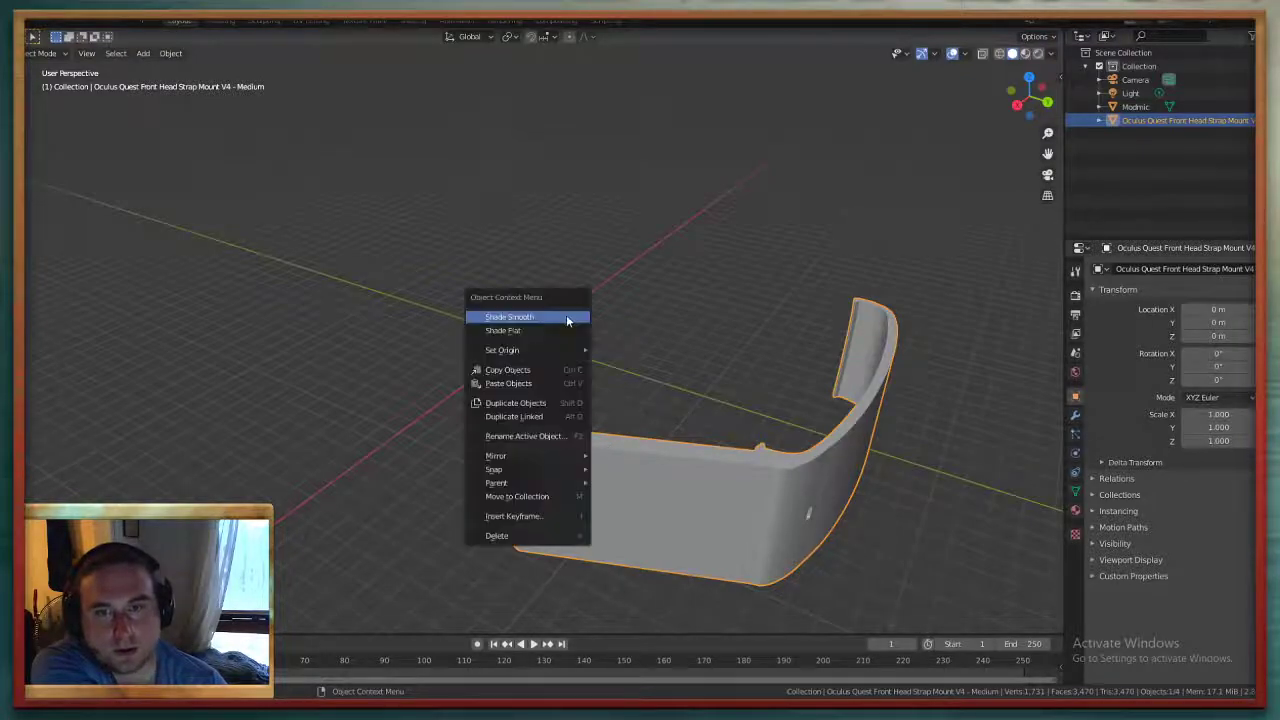
pyautogui.moveTo(536, 351)
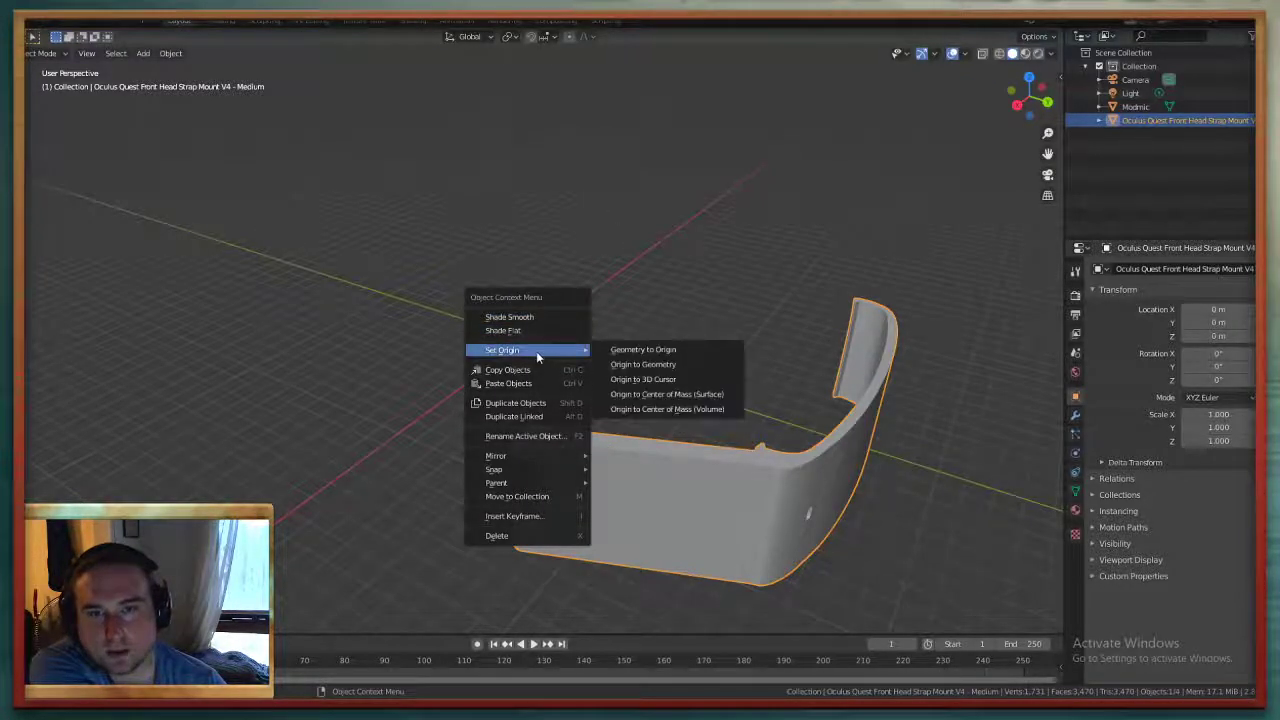
pyautogui.click(640, 348)
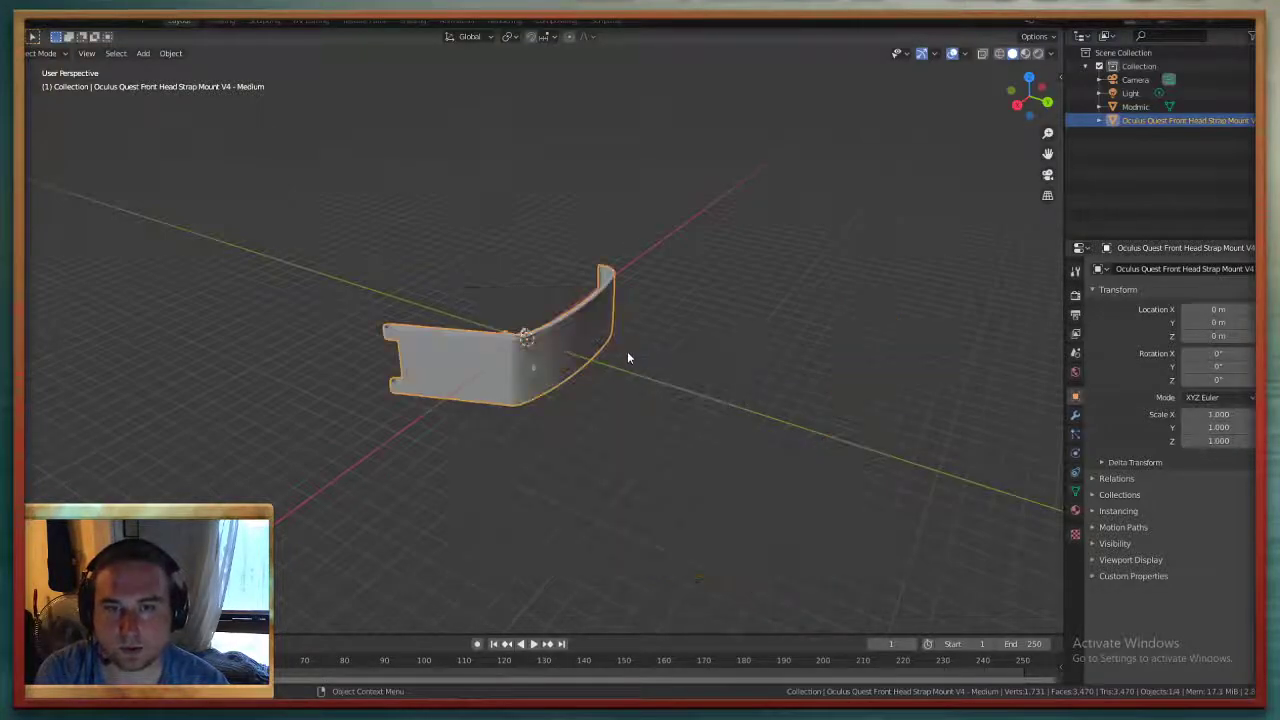
# Activate the Scale tool for the head strap mount and show its numeric transform and dimension values in the viewport
pyautogui.moveTo(561, 366); pyautogui.dragTo(503, 358, button='middle')
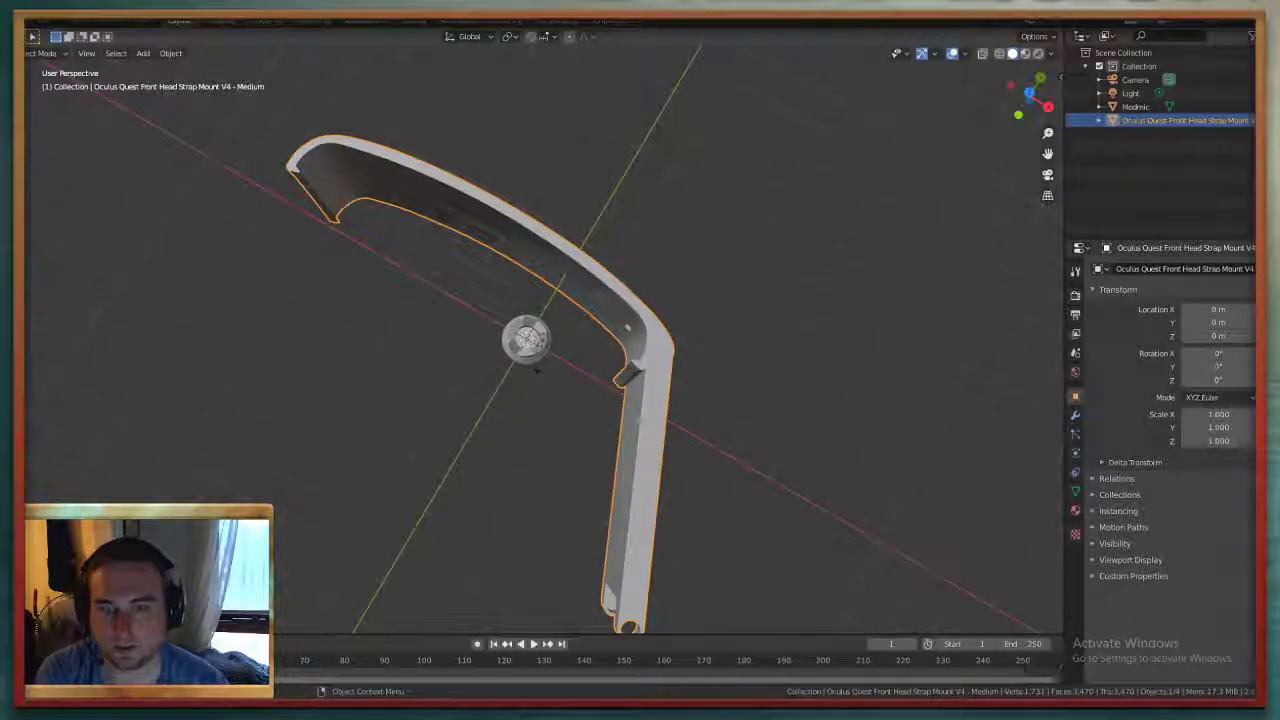
pyautogui.scroll(1, 638, 438)
pyautogui.scroll(-5, 690, 312)
pyautogui.click(676, 341)
pyautogui.moveTo(645, 410); pyautogui.dragTo(600, 282, button='middle')
pyautogui.click(588, 280)
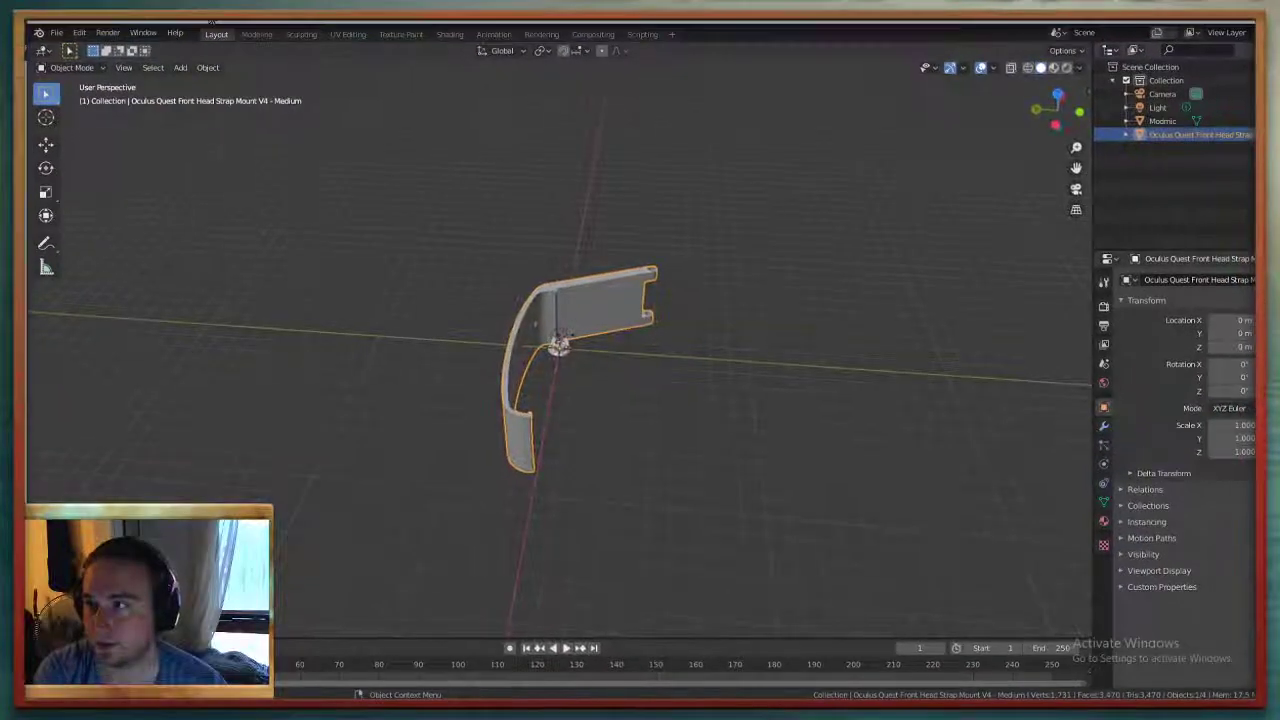
pyautogui.click(46, 192)
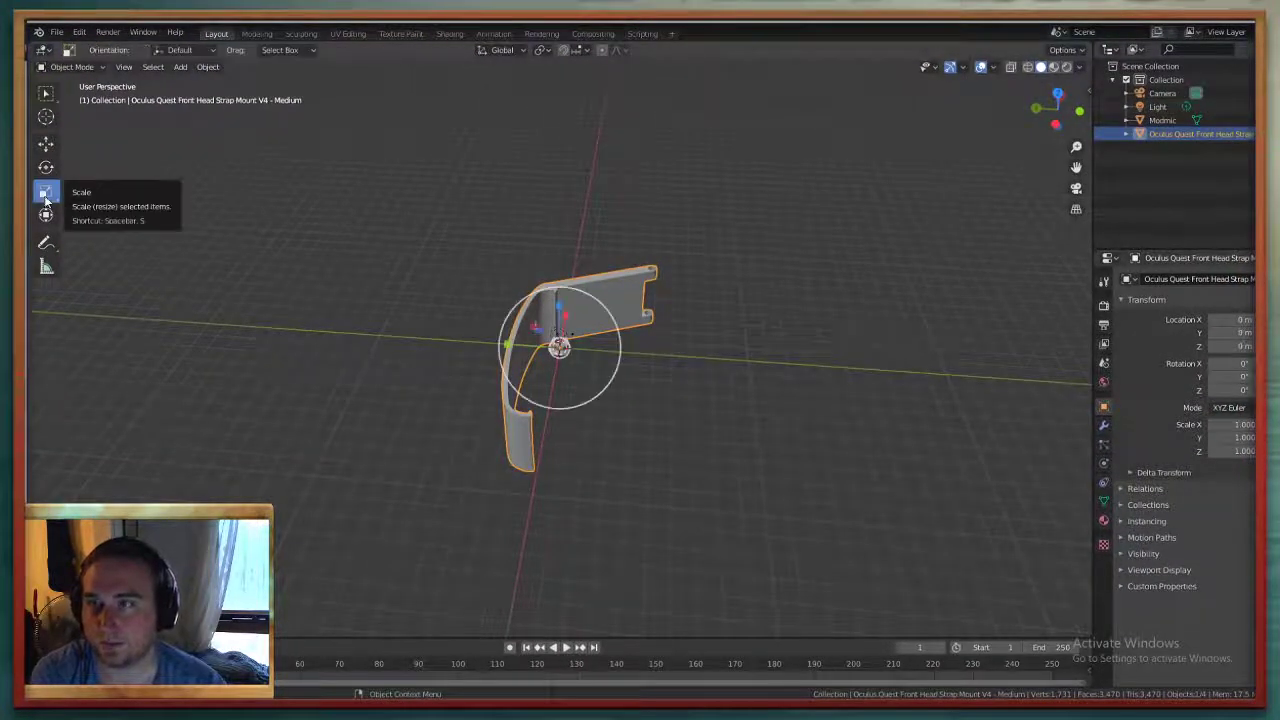
pyautogui.scroll(2, 598, 340)
pyautogui.scroll(2, 593, 337)
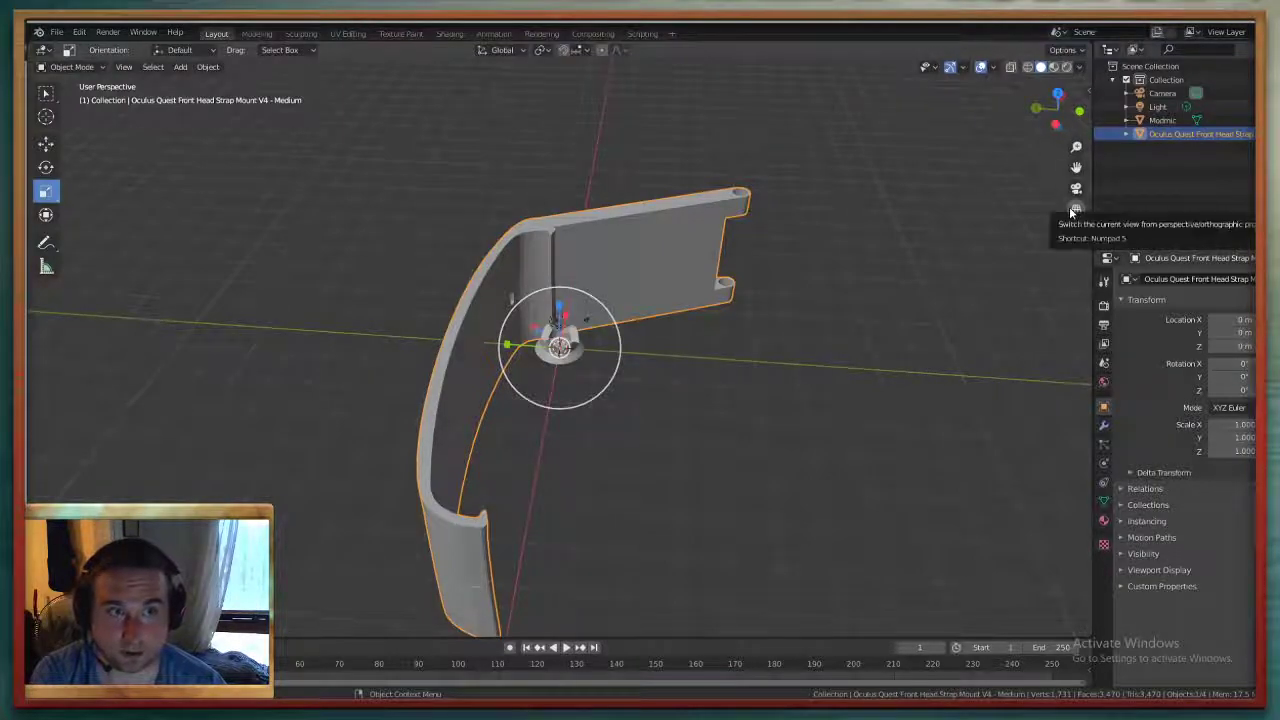
pyautogui.press('n')
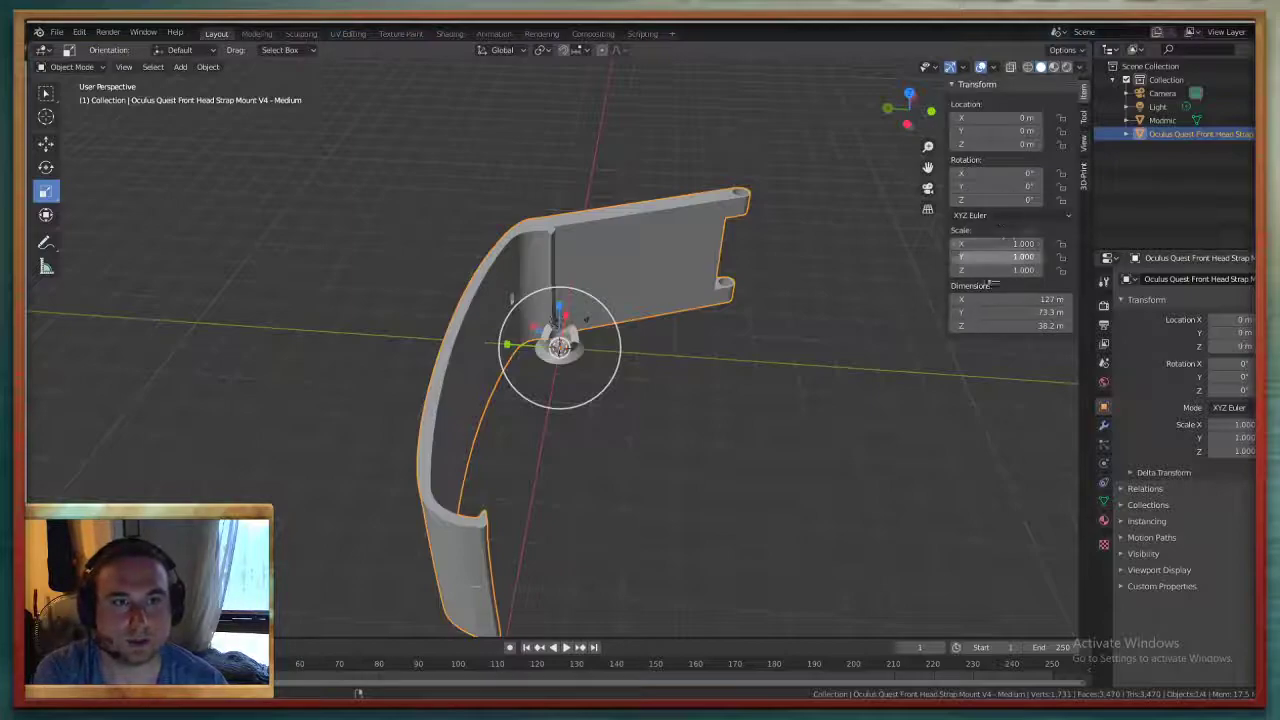
# Set the head strap mount's scale to X 0.8, Y 1.2 and Z 0.5
pyautogui.click(998, 244)
pyautogui.write('0')
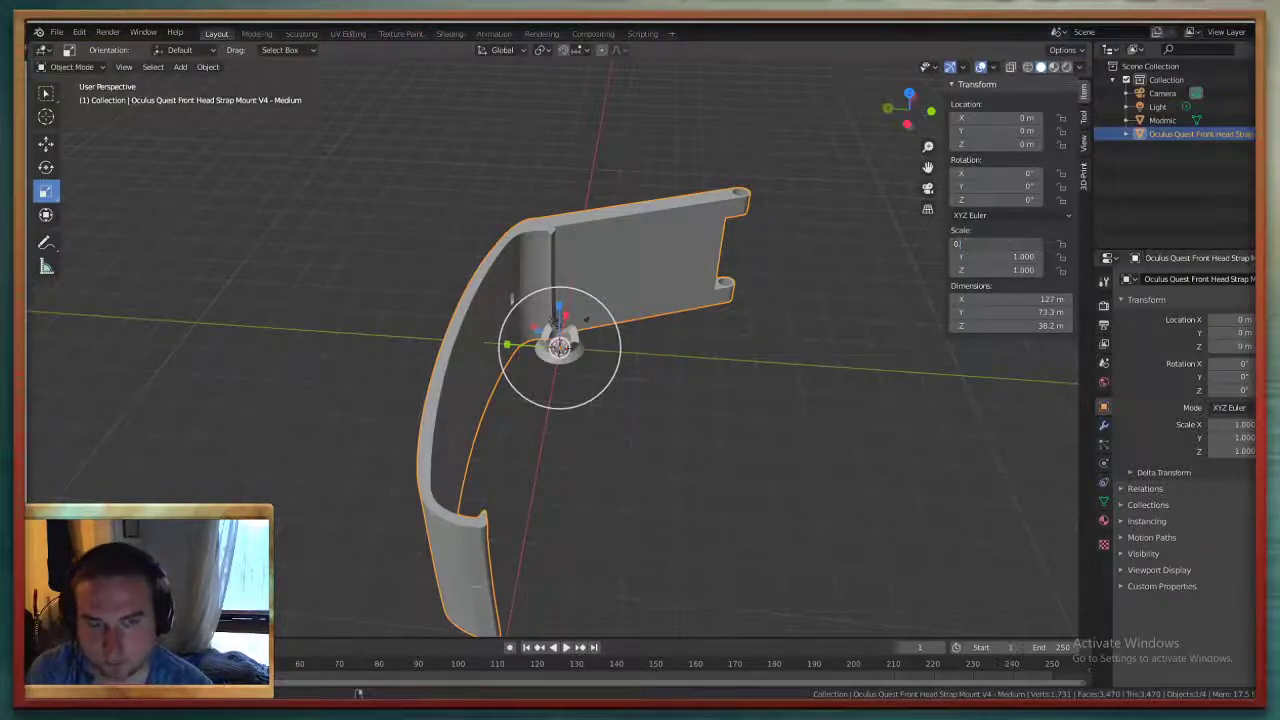
pyautogui.write('.8')
pyautogui.press('Return')
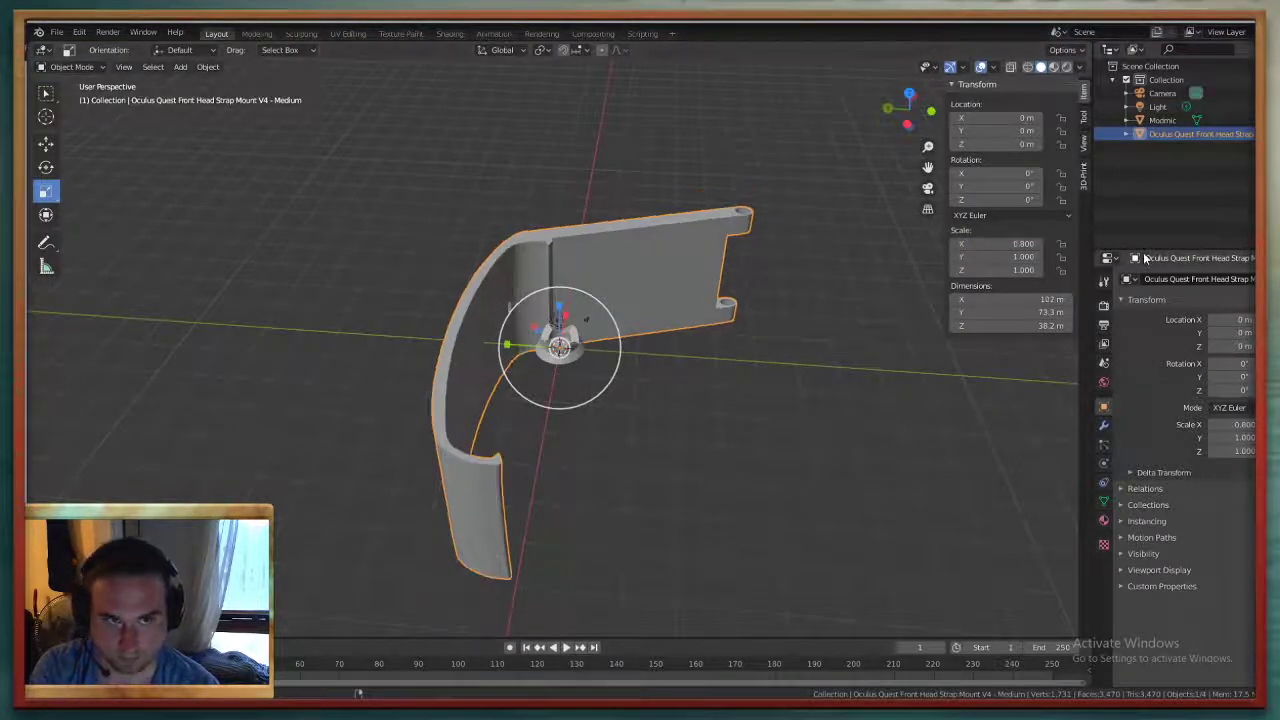
pyautogui.click(1000, 260)
pyautogui.write('1.2')
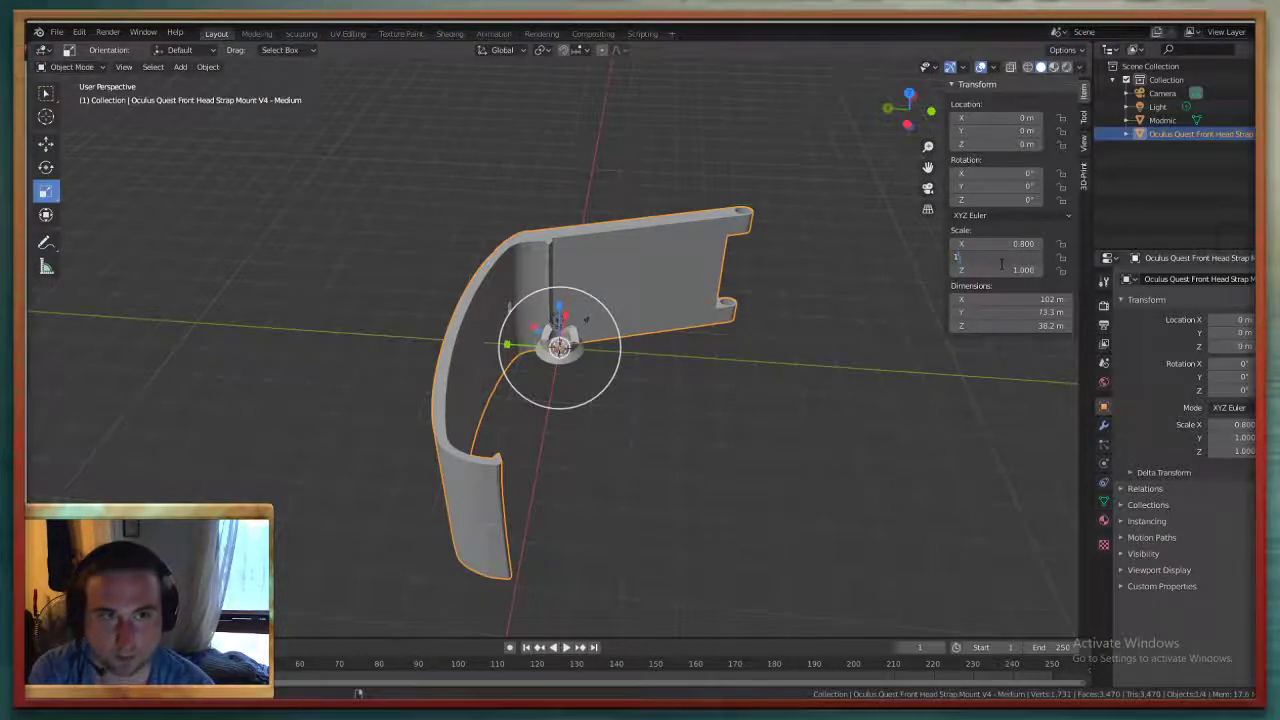
pyautogui.press('Return')
pyautogui.click(1002, 268)
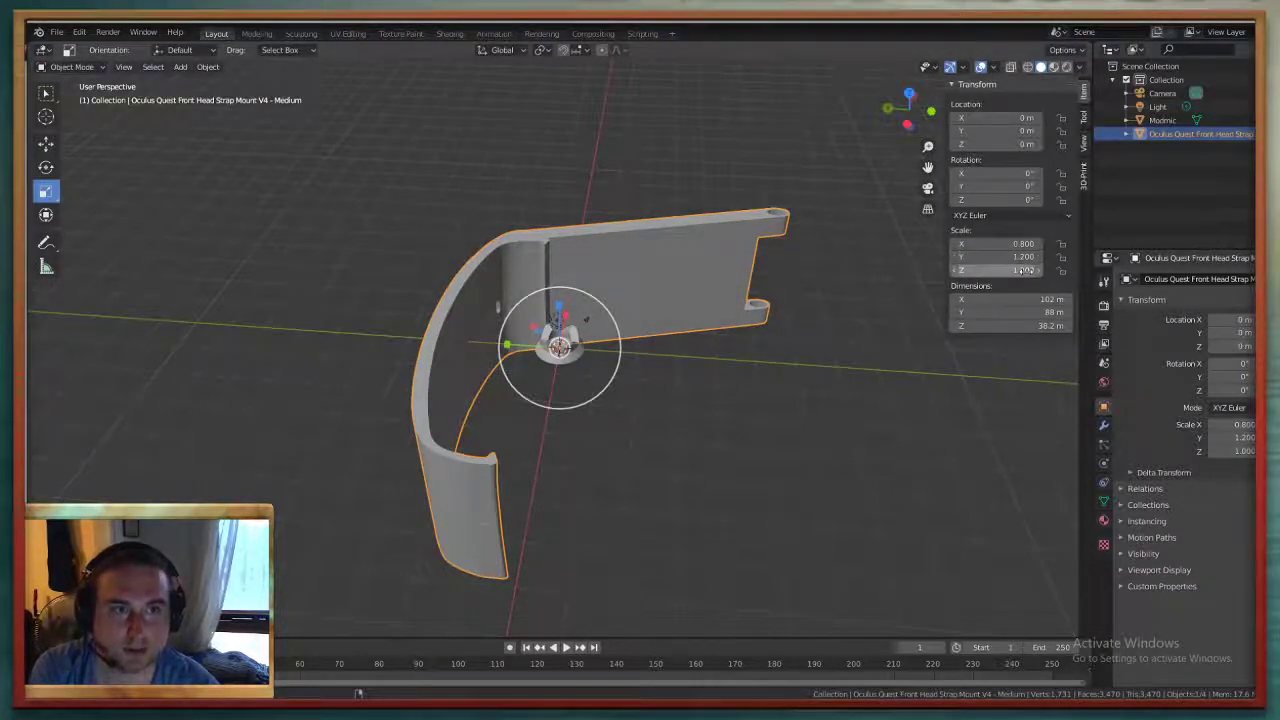
pyautogui.write('0.5')
pyautogui.press('Return')
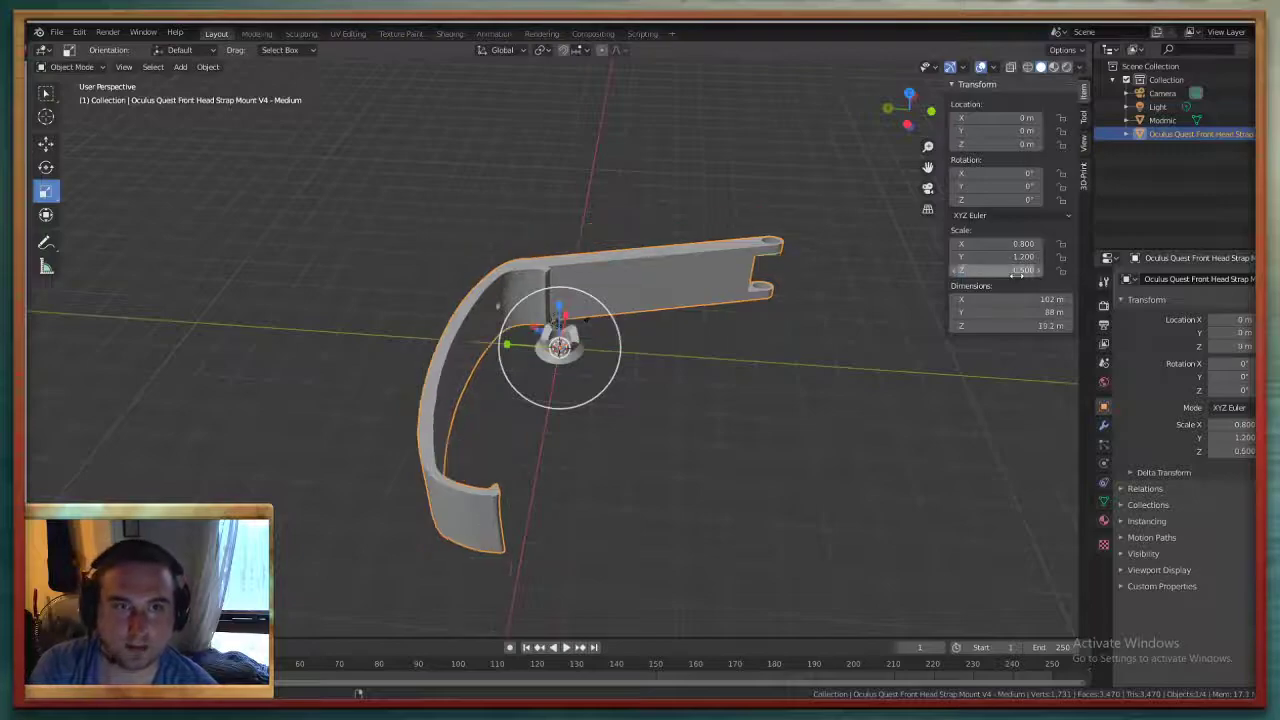
# Set the head strap mount's scale to 0.9 on the X, Y and Z axes
pyautogui.click(1018, 272)
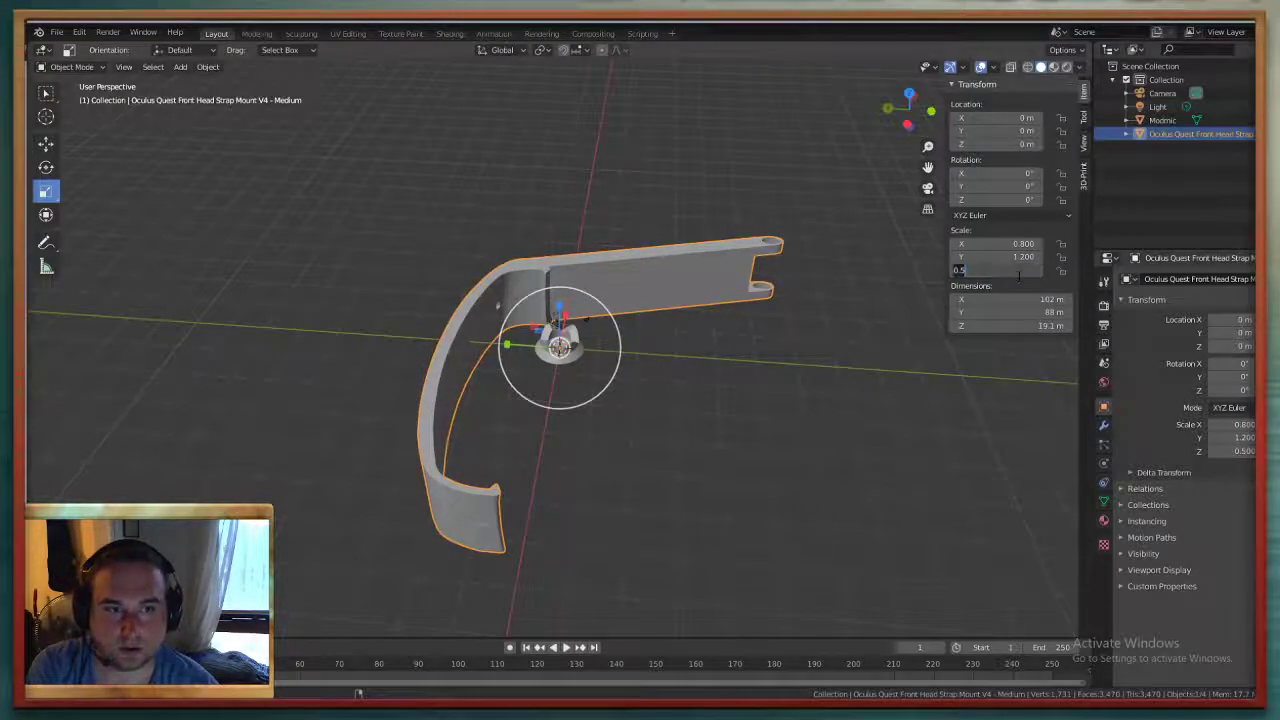
pyautogui.write('0.9')
pyautogui.press('Return')
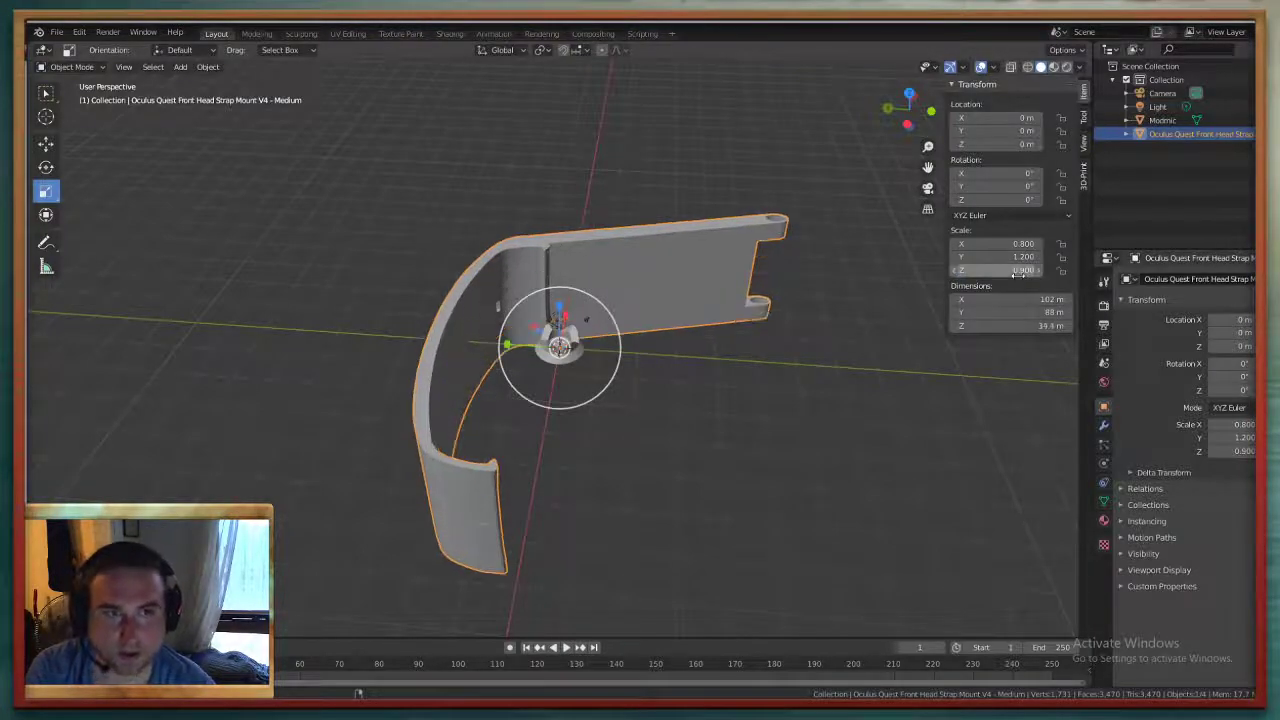
pyautogui.click(990, 257)
pyautogui.write('0.9')
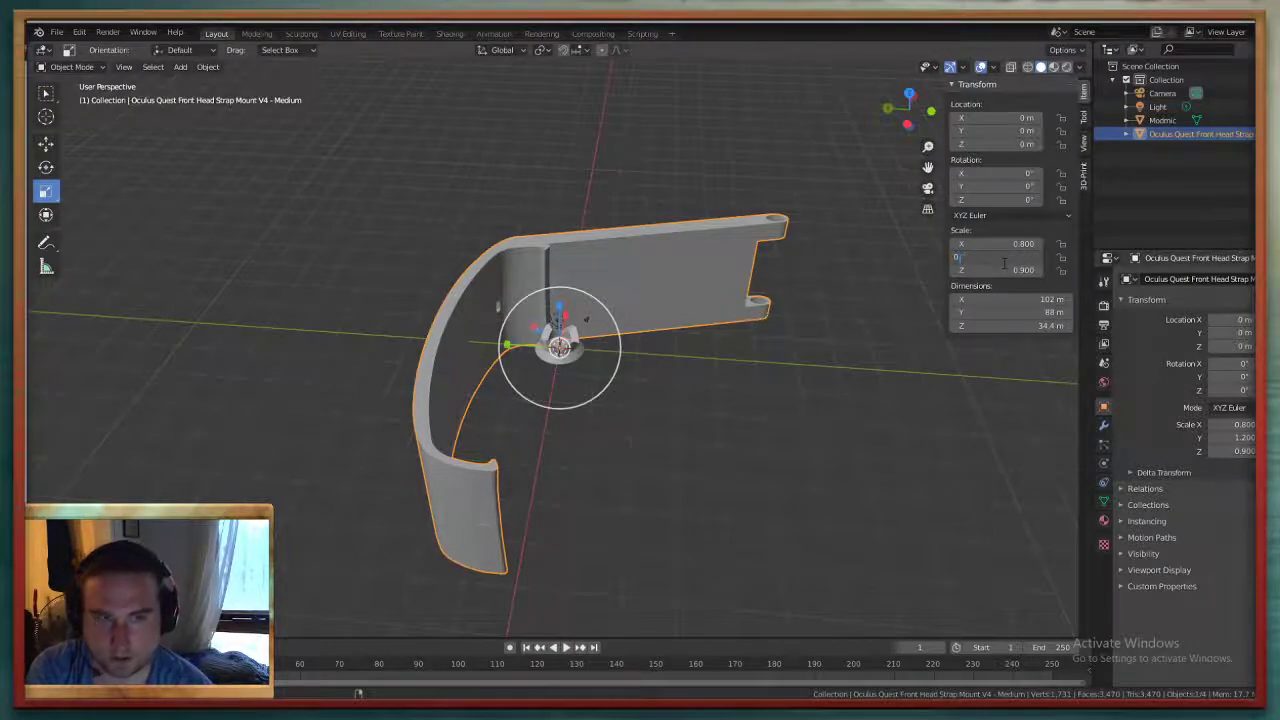
pyautogui.press('Return')
pyautogui.click(1000, 244)
pyautogui.write('0.9')
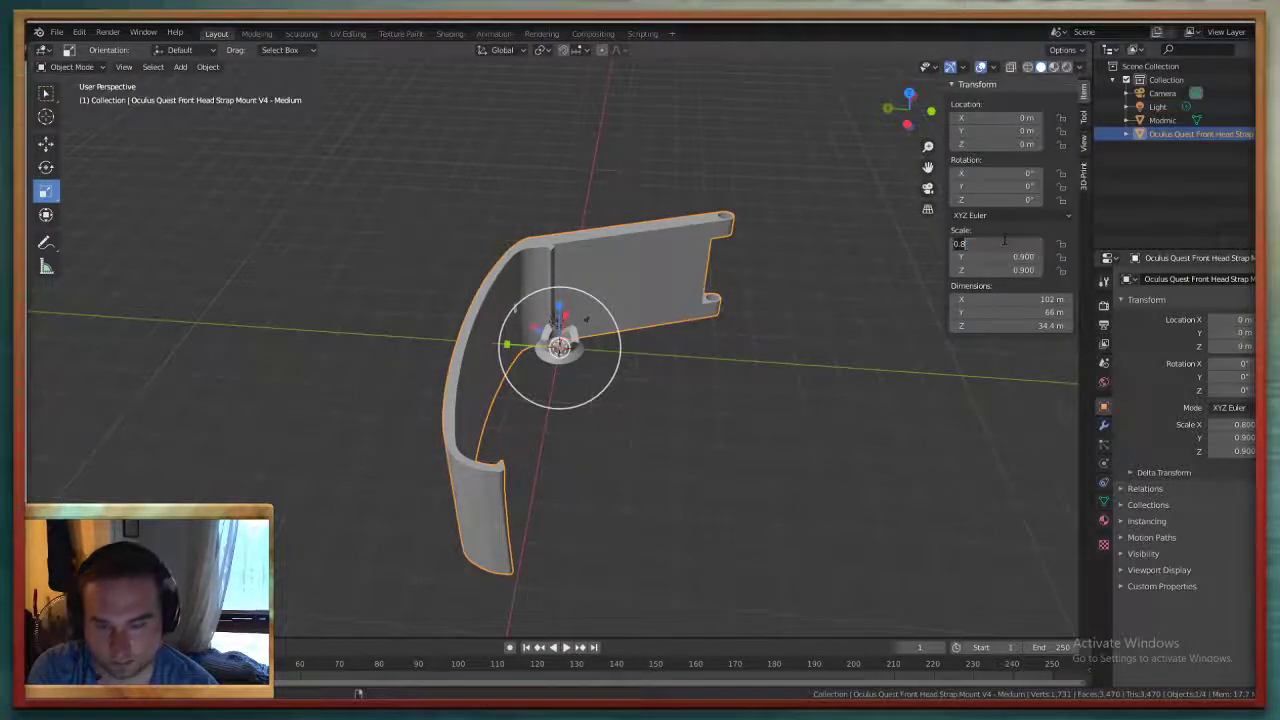
pyautogui.press('Return')
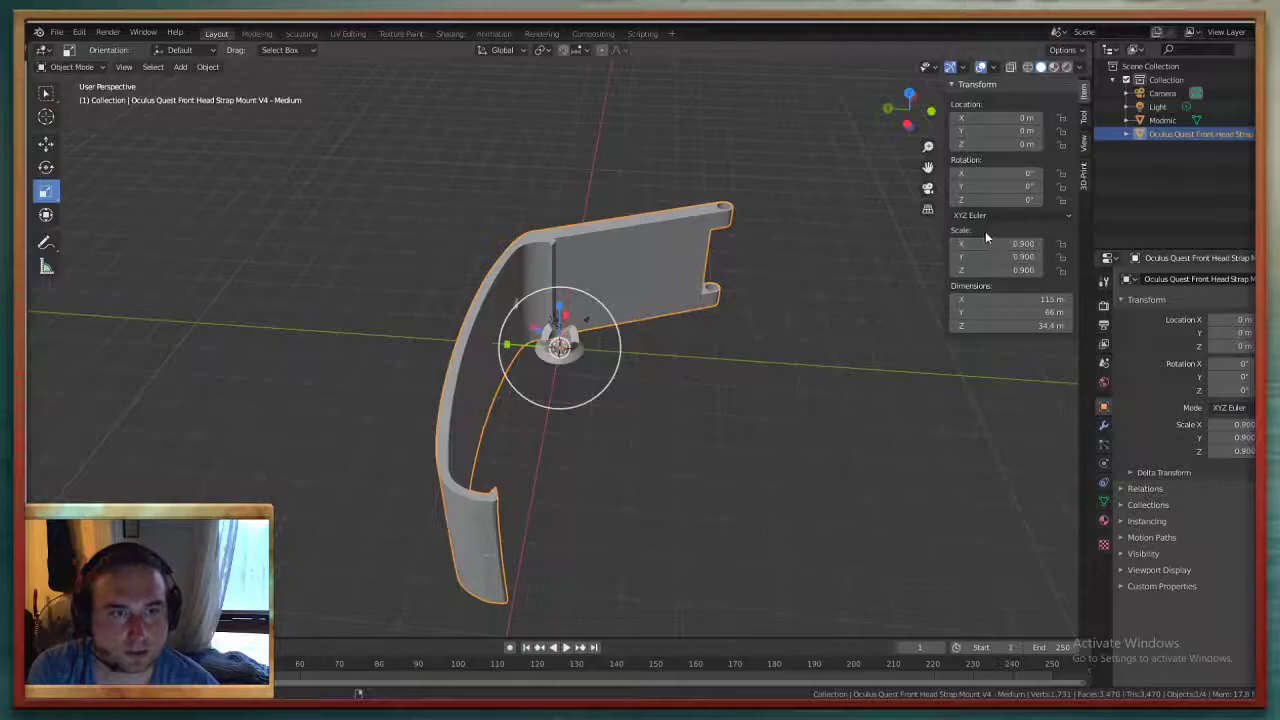
# Adjust the head strap mount's X and Y scale together to 0.990 and deselect the mount
pyautogui.moveTo(956, 245); pyautogui.dragTo(1008, 268)
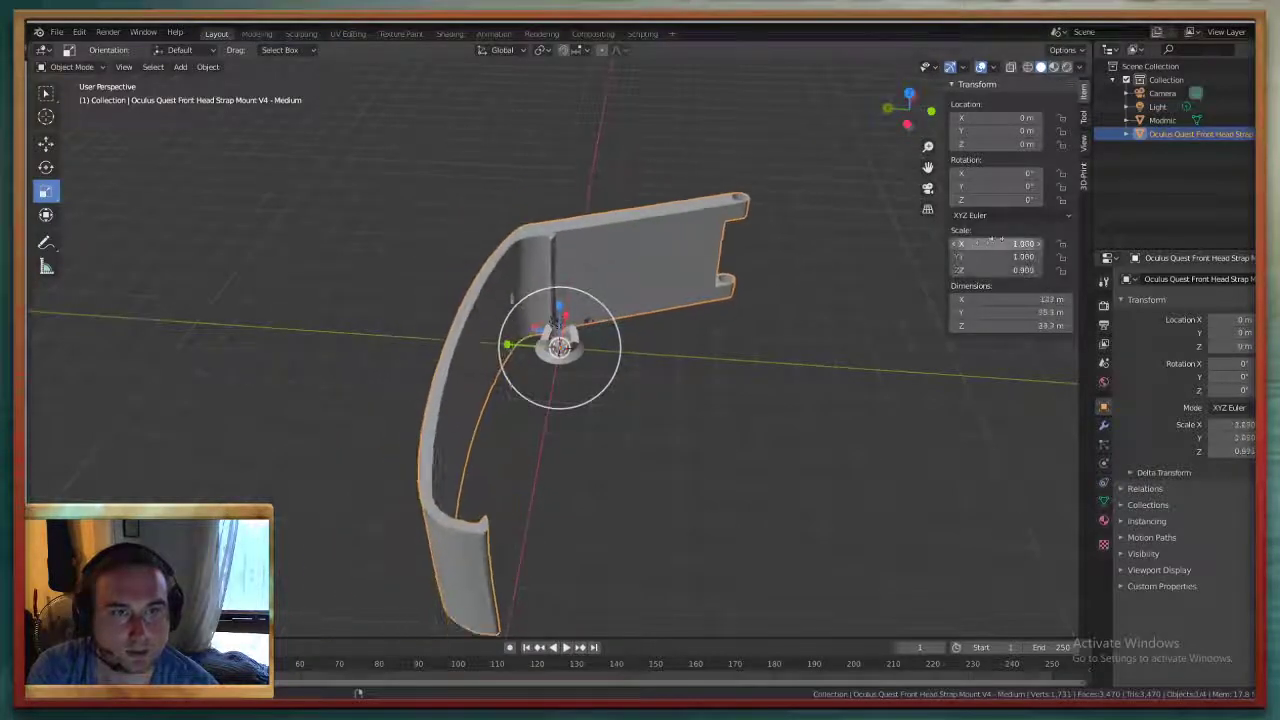
pyautogui.hotkey('ctrl', 'z')
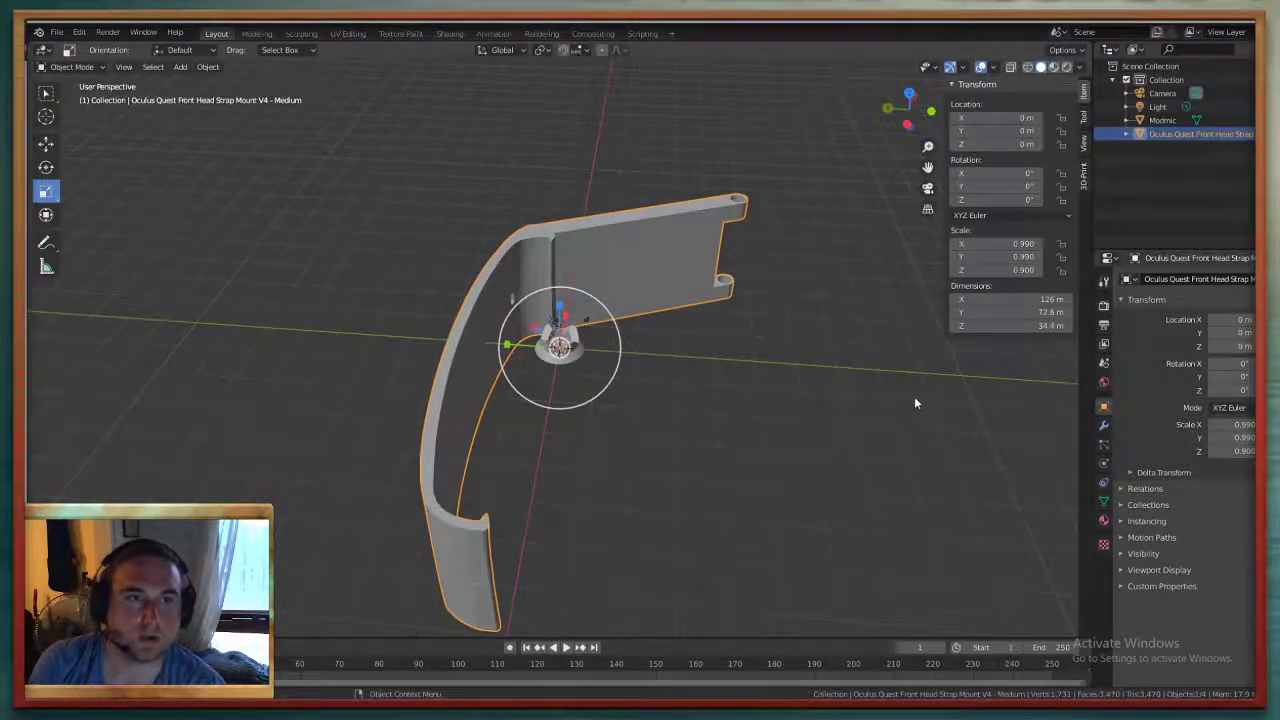
pyautogui.click(851, 408)
pyautogui.moveTo(820, 413); pyautogui.dragTo(770, 395, button='middle')
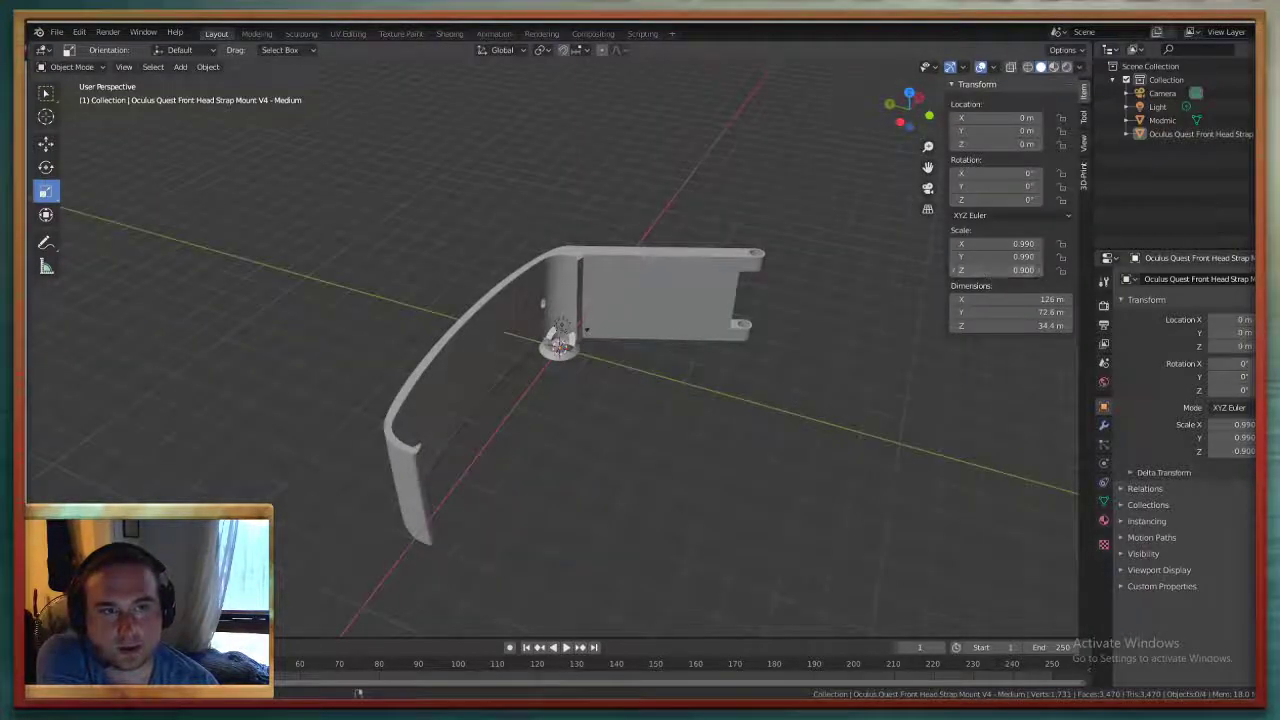
# Set the head strap mount's Z scale to 0.5
pyautogui.click(995, 272)
pyautogui.write('0.5')
pyautogui.press('Return')
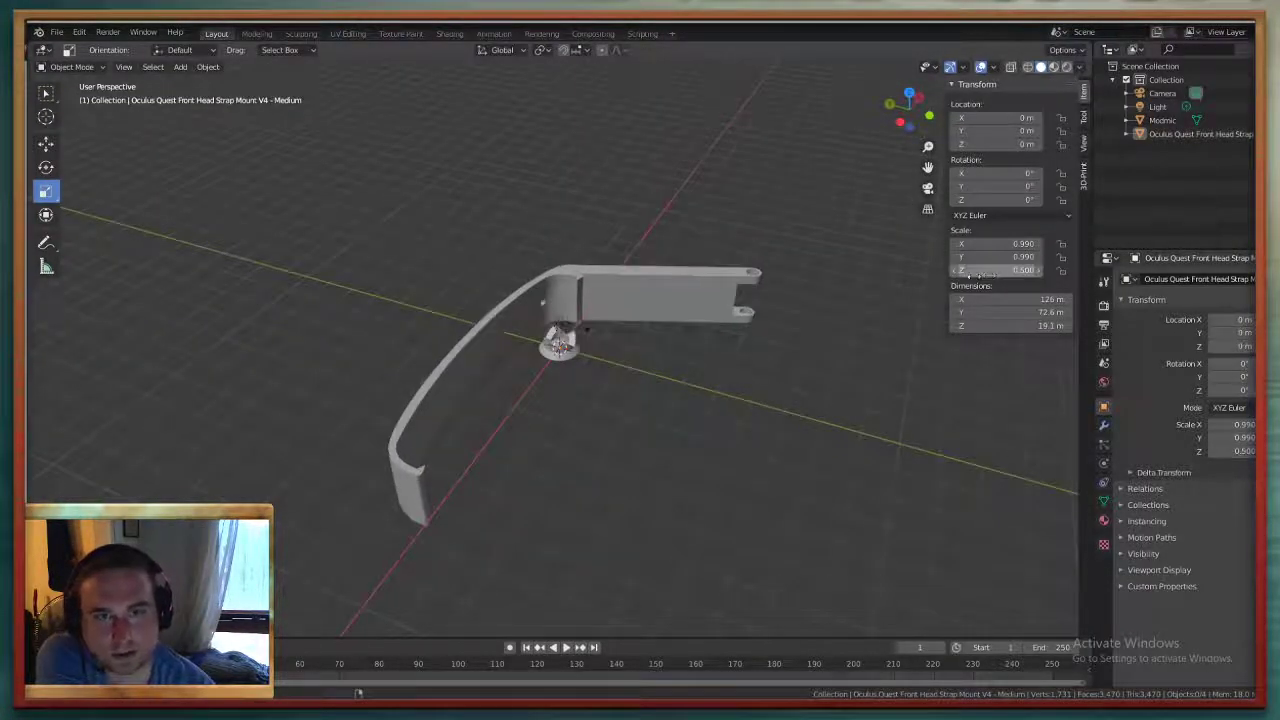
pyautogui.rightClick(679, 306)
pyautogui.moveTo(679, 306)
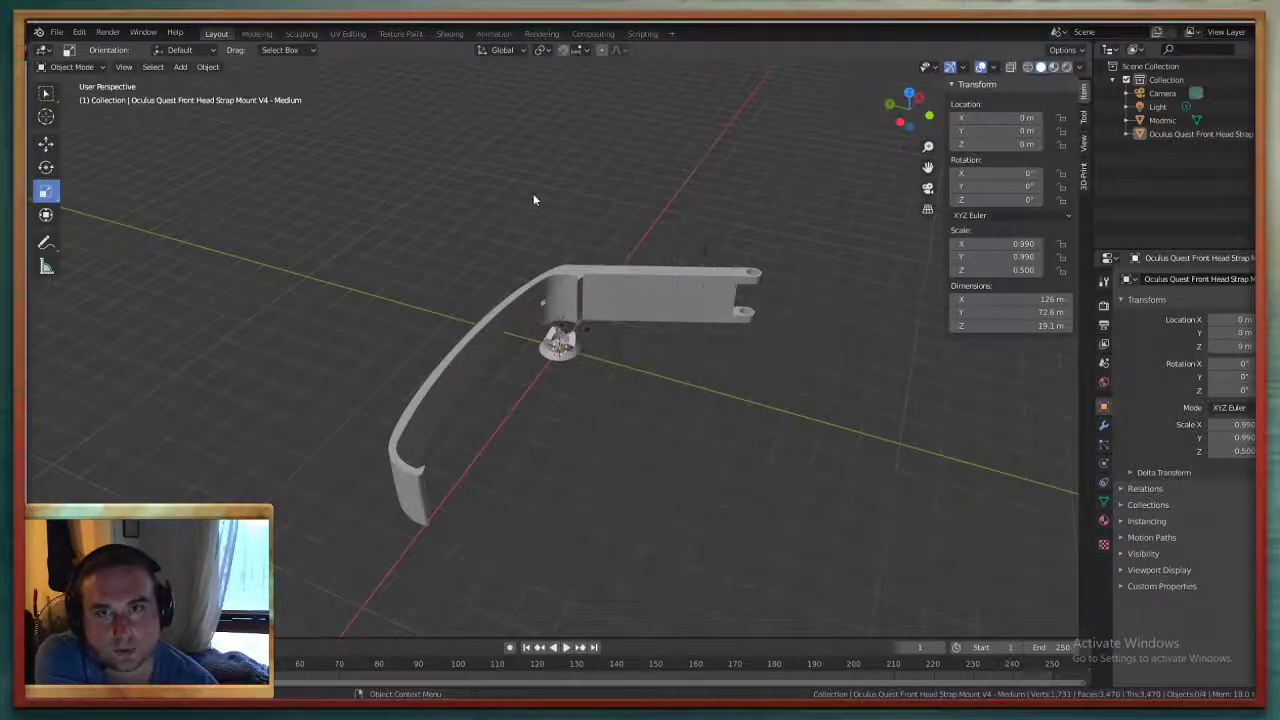
pyautogui.click(522, 300)
pyautogui.click(153, 67)
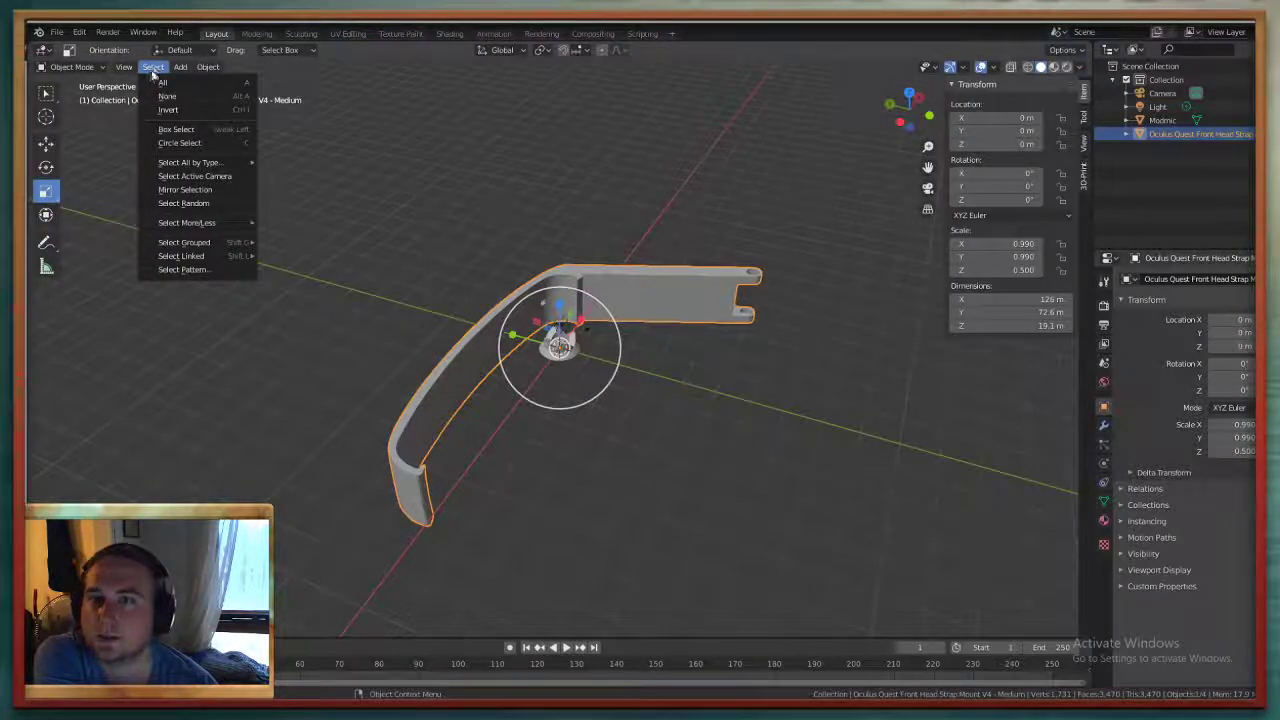
pyautogui.moveTo(201, 70)
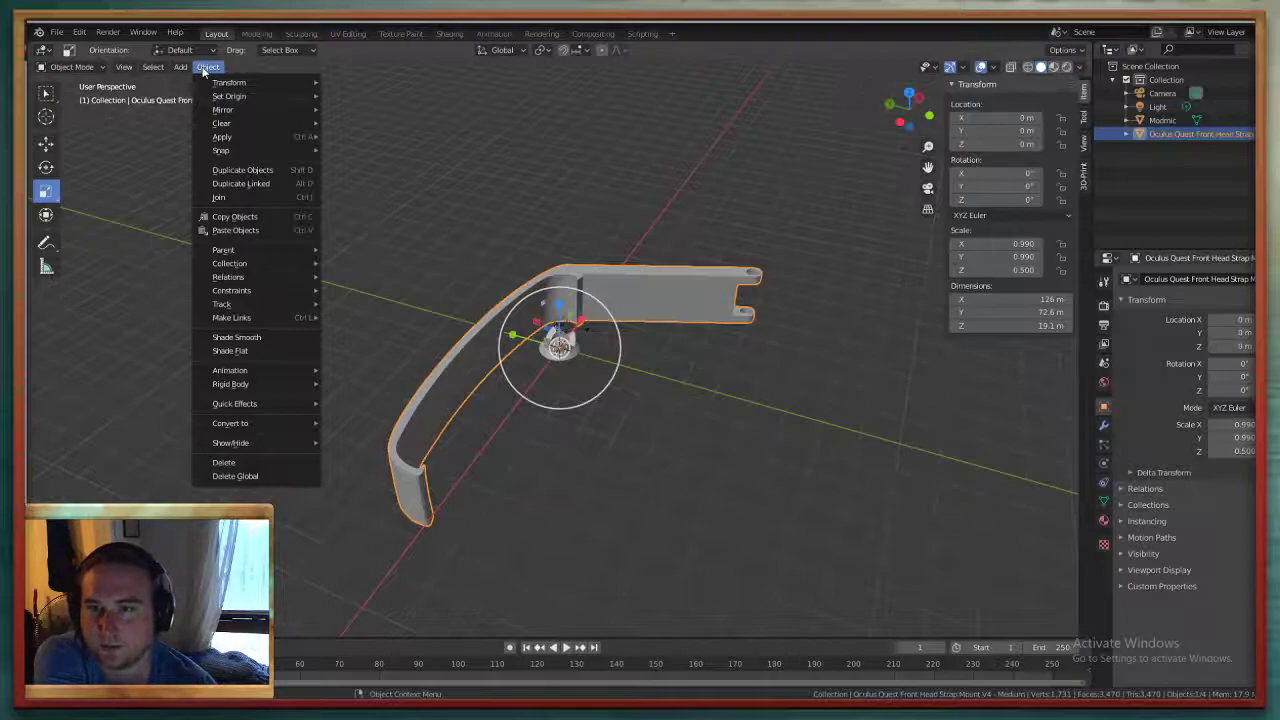
pyautogui.moveTo(155, 68)
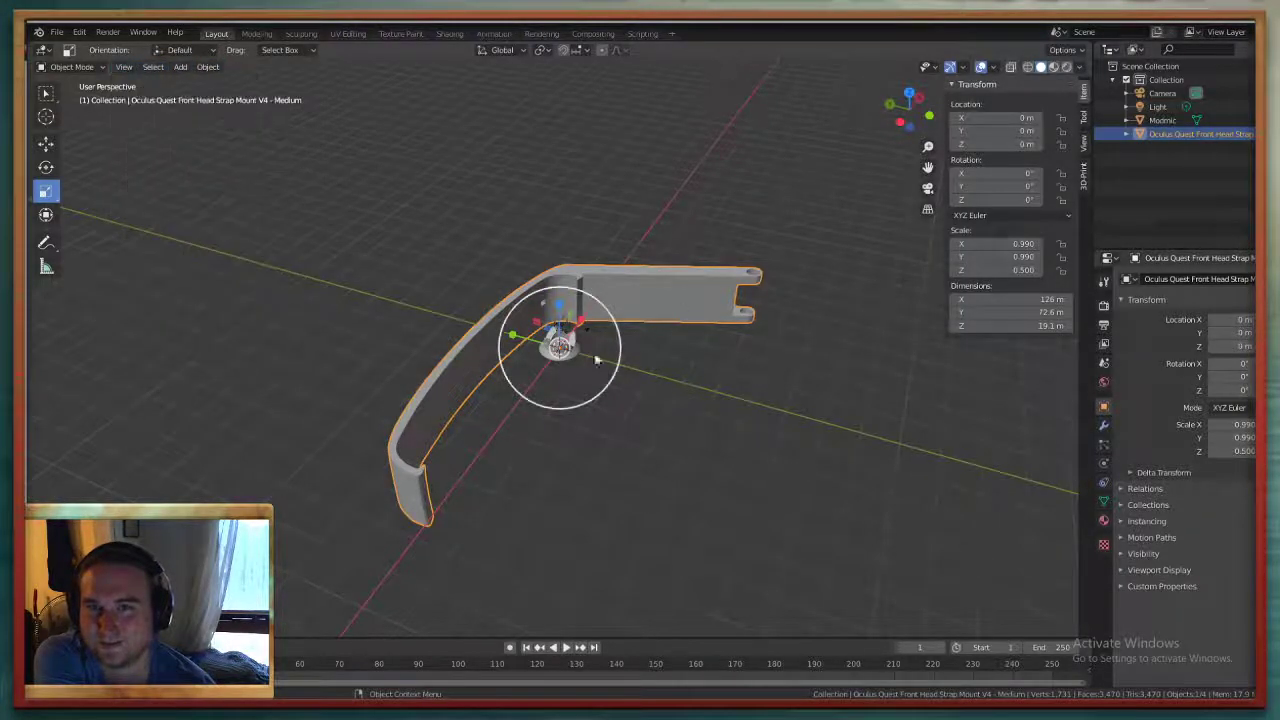
pyautogui.rightClick(487, 354)
pyautogui.moveTo(487, 357)
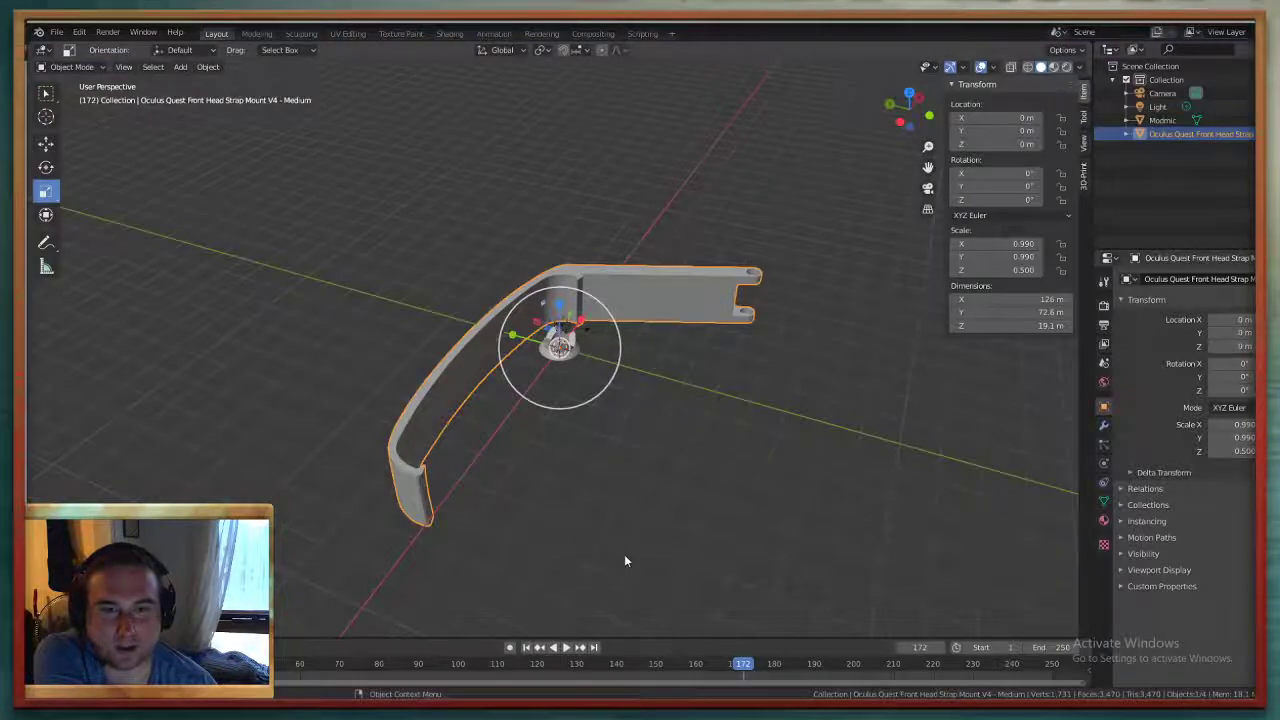
pyautogui.click(632, 551)
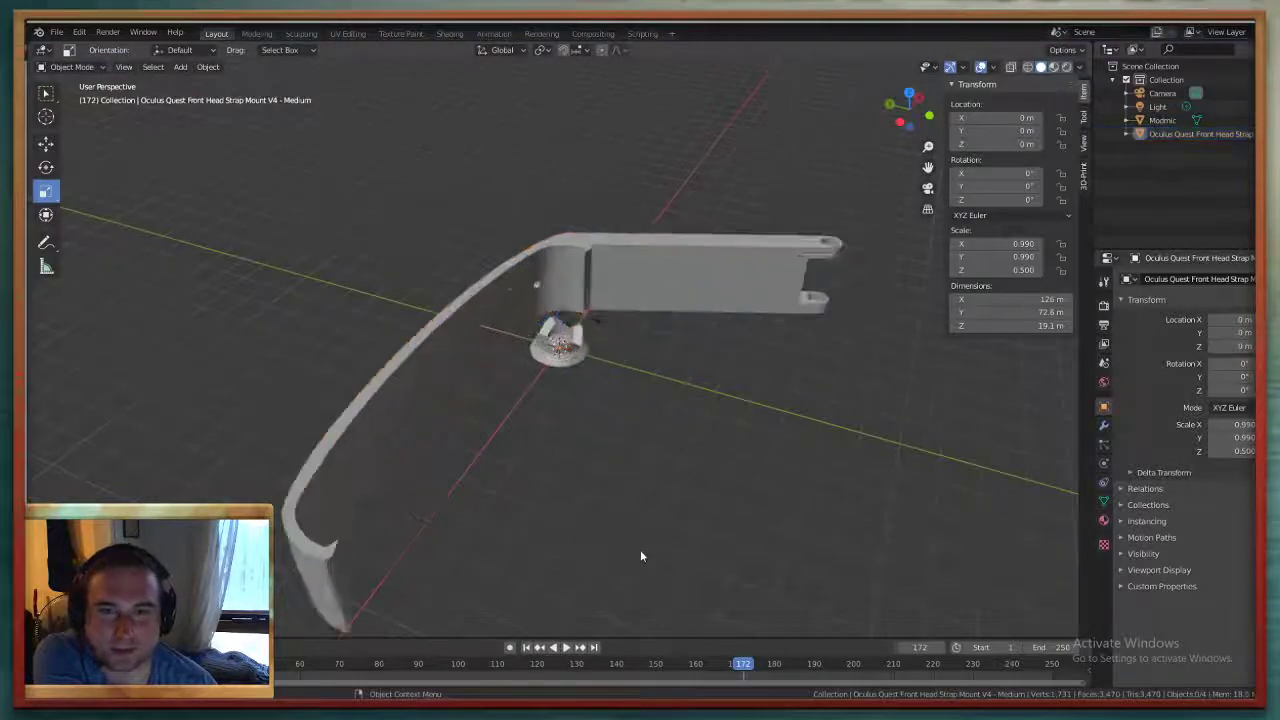
# Reset the head strap mount's scale to 1 on the X, Y and Z axes
pyautogui.scroll(-2, 638, 540)
pyautogui.moveTo(676, 483); pyautogui.dragTo(861, 381, button='middle')
pyautogui.click(1010, 299)
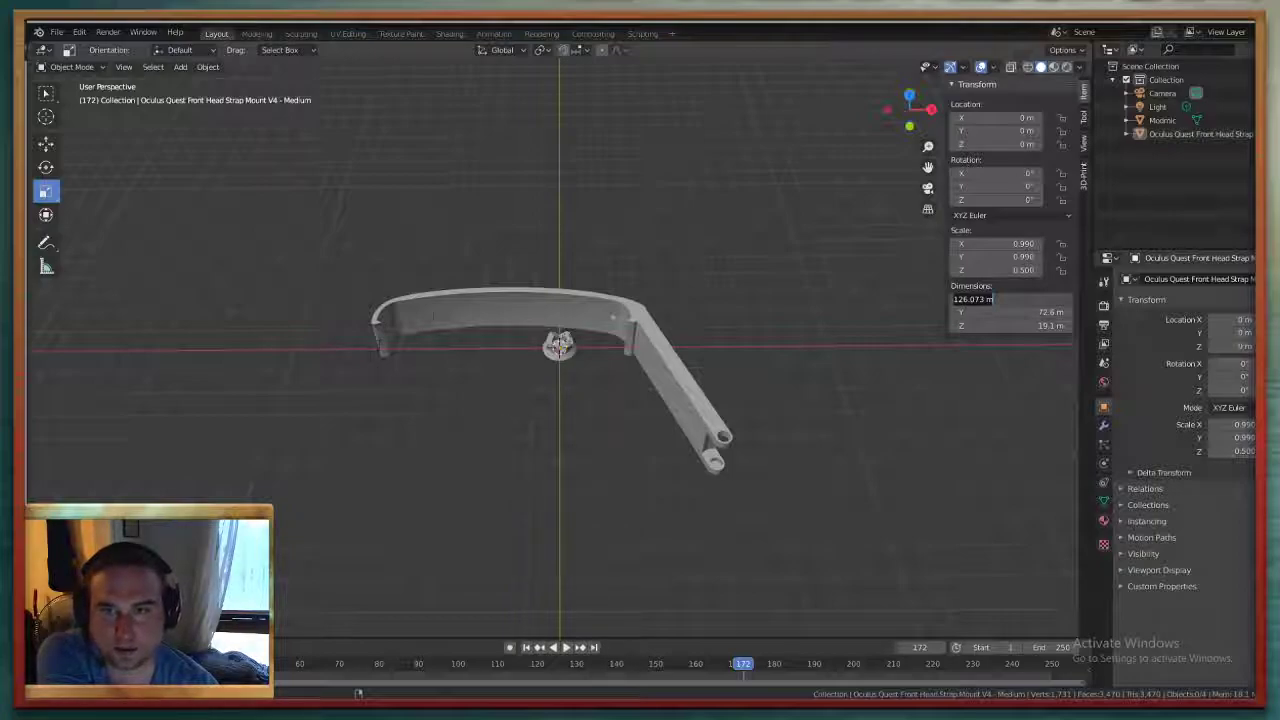
pyautogui.press('Return')
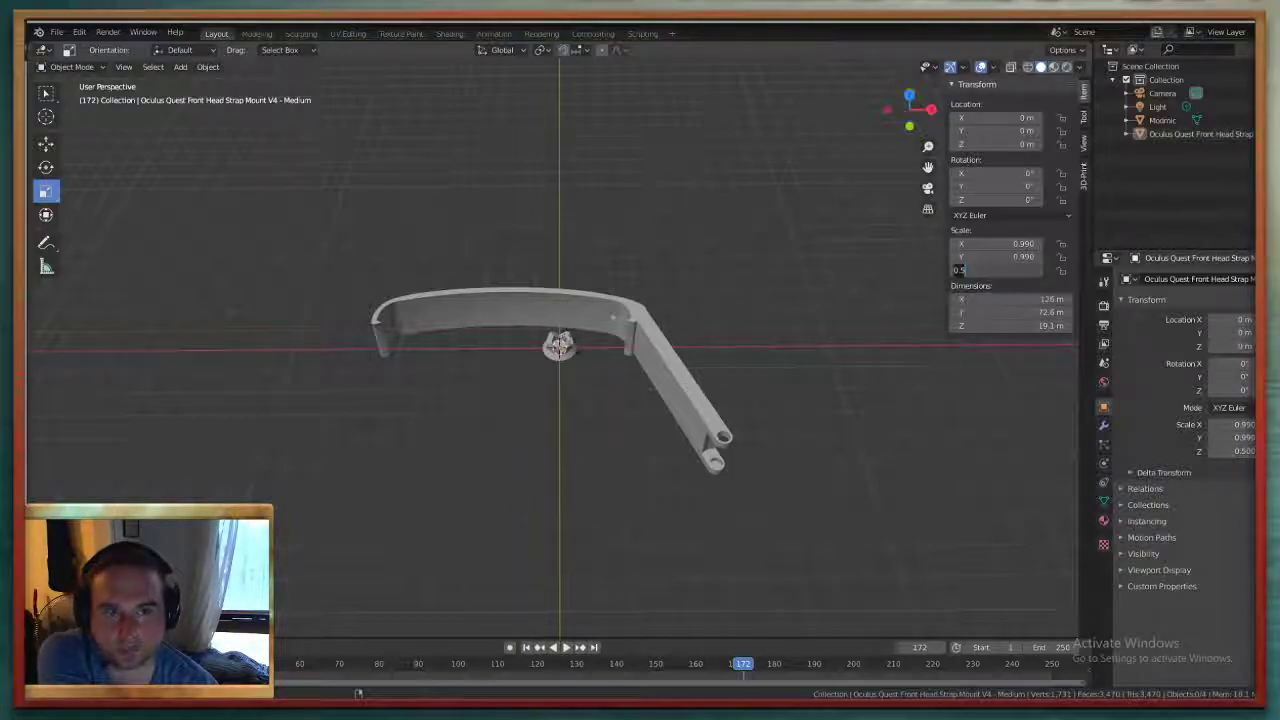
pyautogui.write('1')
pyautogui.press('Return')
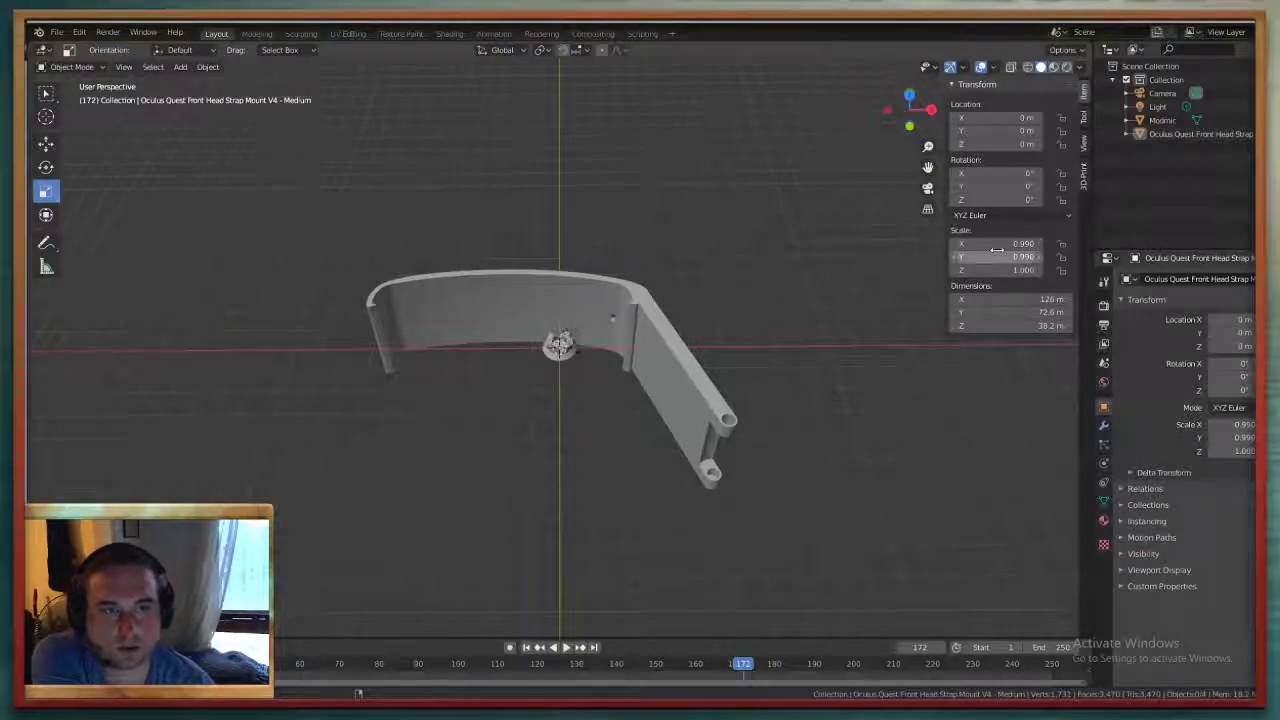
pyautogui.write('1')
pyautogui.press('Return')
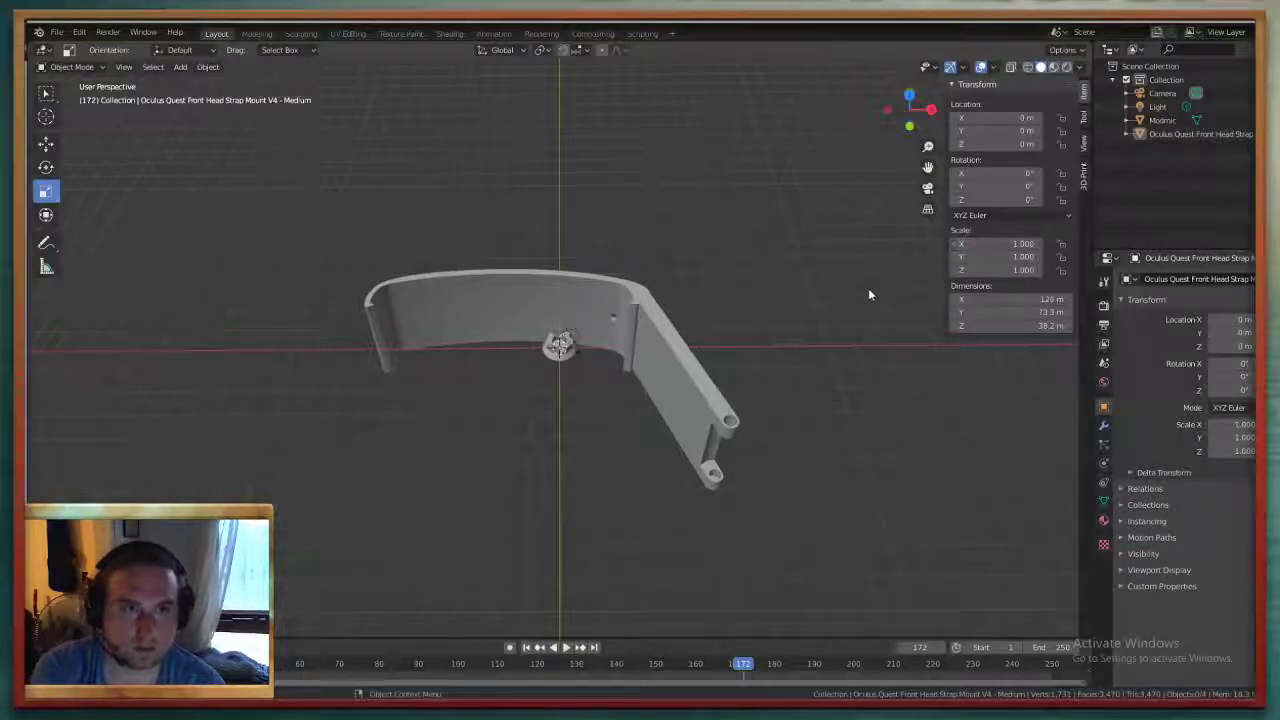
# Rotate the head strap mount freehand to about X -316°, Y -10.5° and Z 317°, then deselect it
pyautogui.scroll(4, 678, 344)
pyautogui.scroll(-3, 678, 344)
pyautogui.click(678, 344)
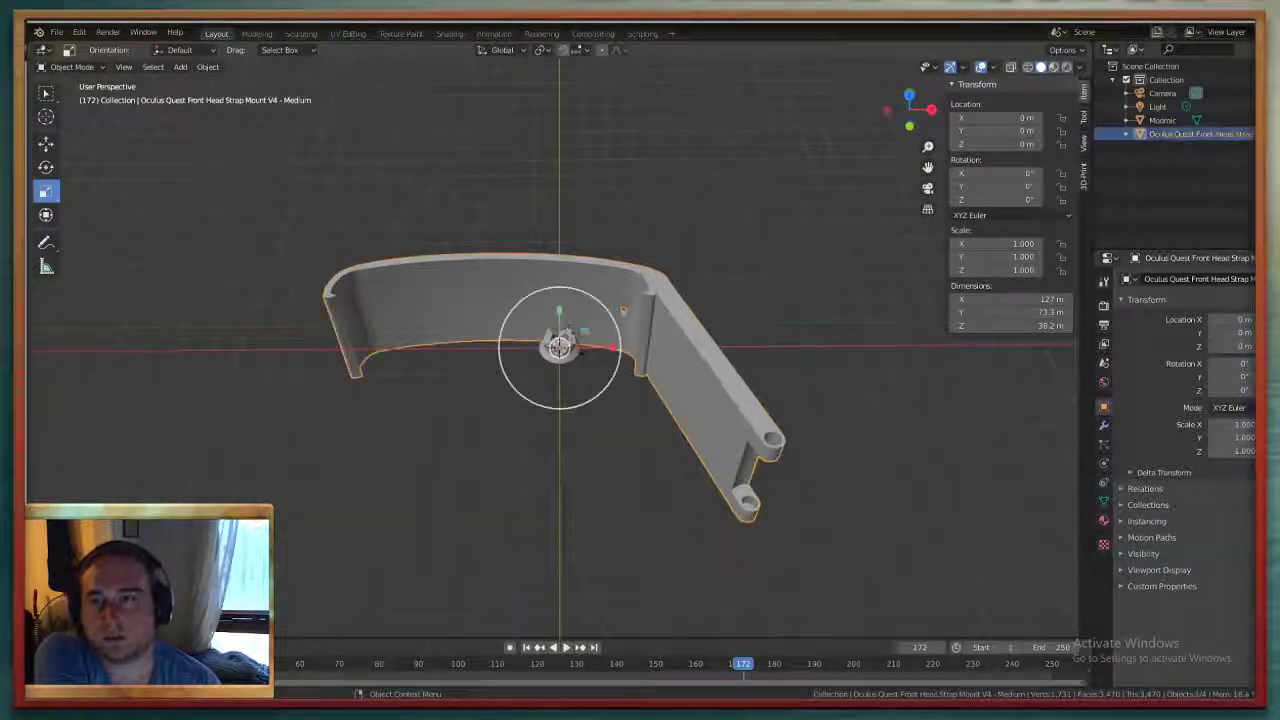
pyautogui.click(46, 167)
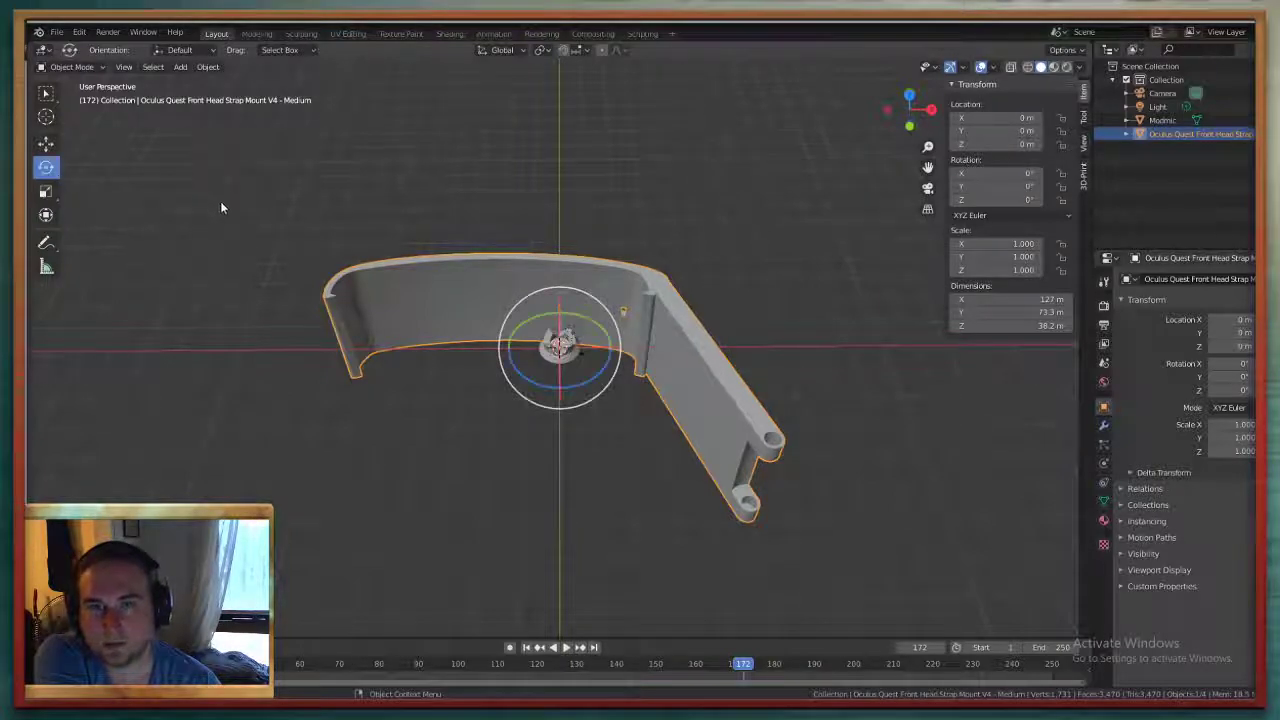
pyautogui.moveTo(220, 203); pyautogui.dragTo(329, 194, button='middle')
pyautogui.moveTo(563, 320); pyautogui.dragTo(578, 402)
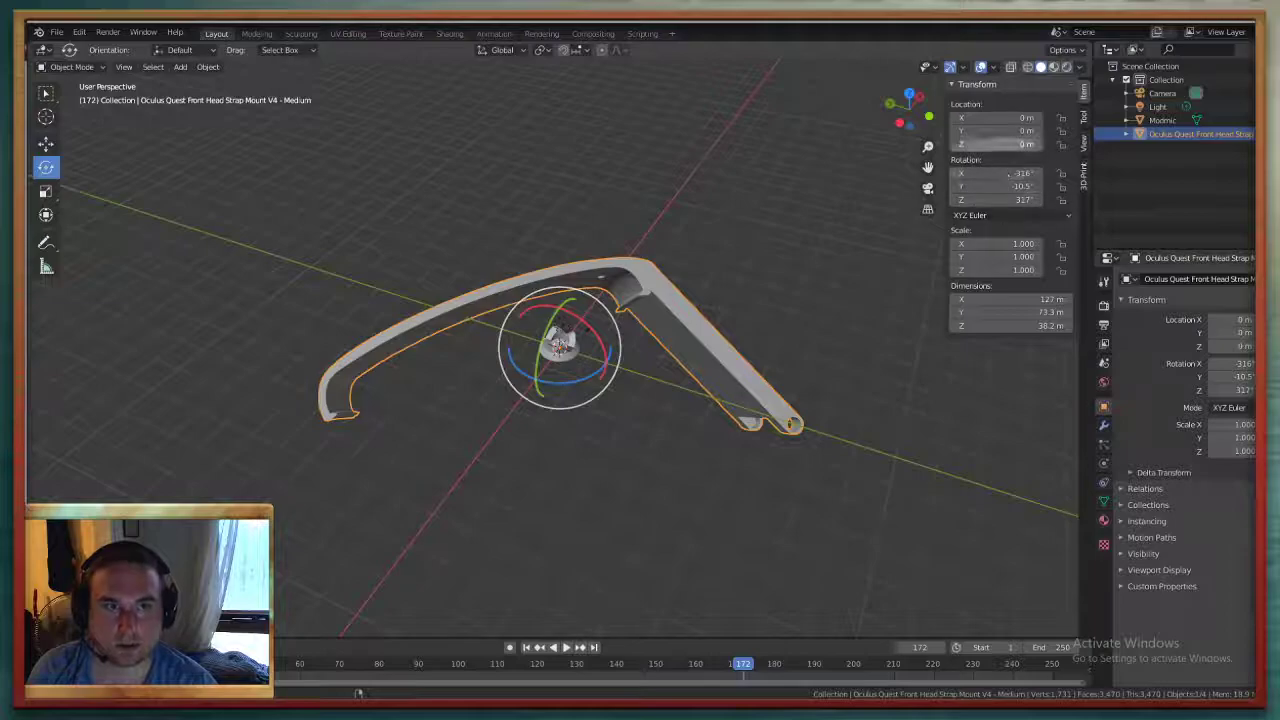
pyautogui.click(693, 472)
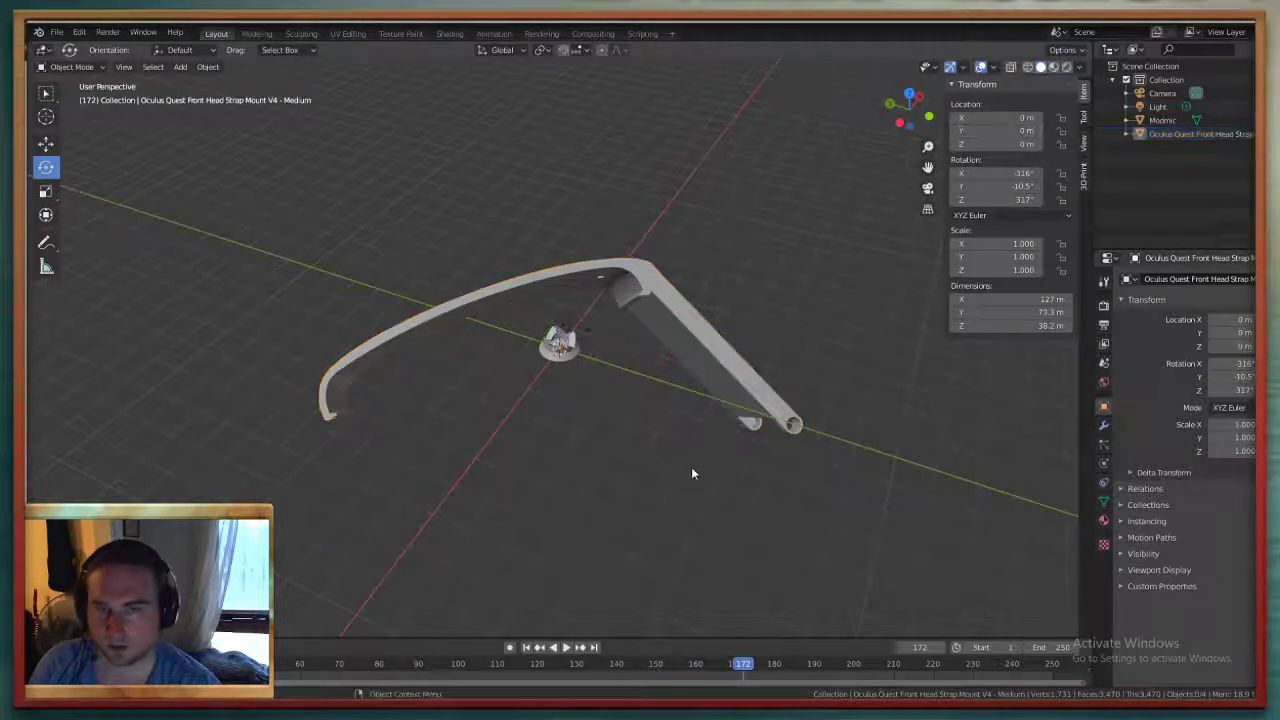
# Undo the freehand rotations of the head strap mount
pyautogui.hotkey('ctrl', 'z')
pyautogui.hotkey('ctrl', 'z')
pyautogui.hotkey('ctrl', 'z')
pyautogui.hotkey('ctrl', 'z')
pyautogui.hotkey('ctrl', 'z')
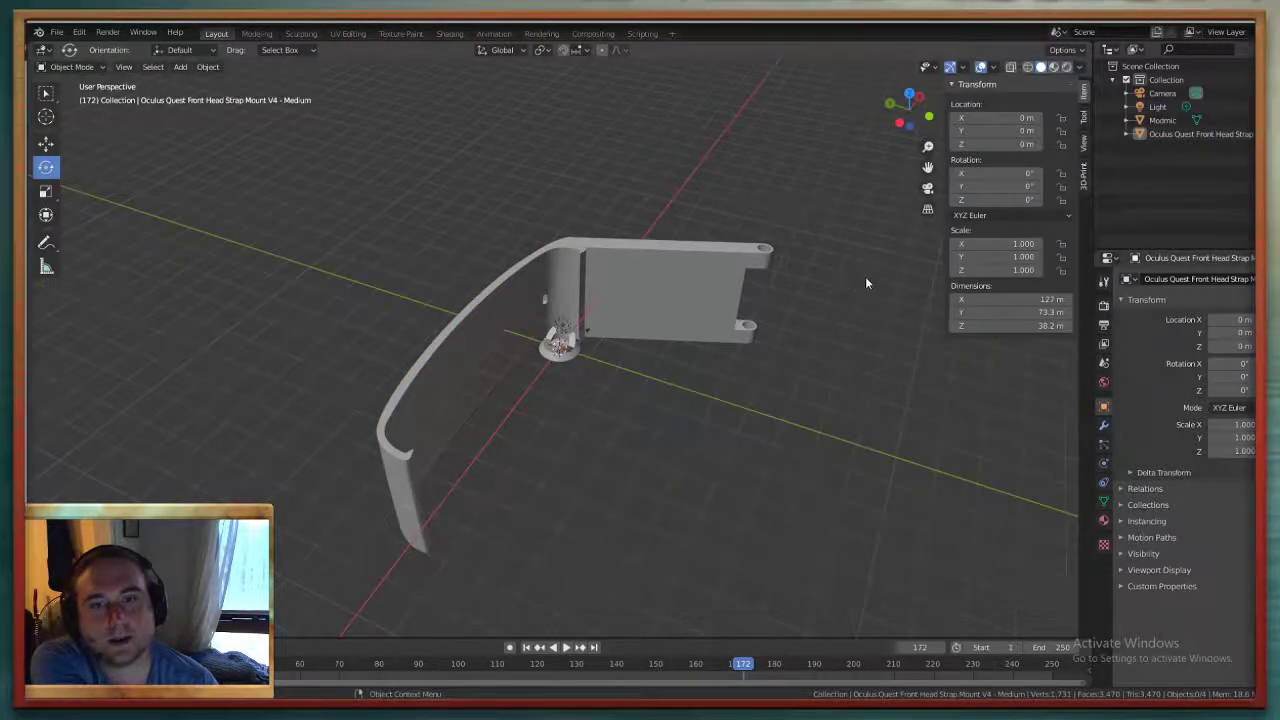
pyautogui.moveTo(765, 245); pyautogui.dragTo(905, 205, button='middle')
pyautogui.click(1104, 424)
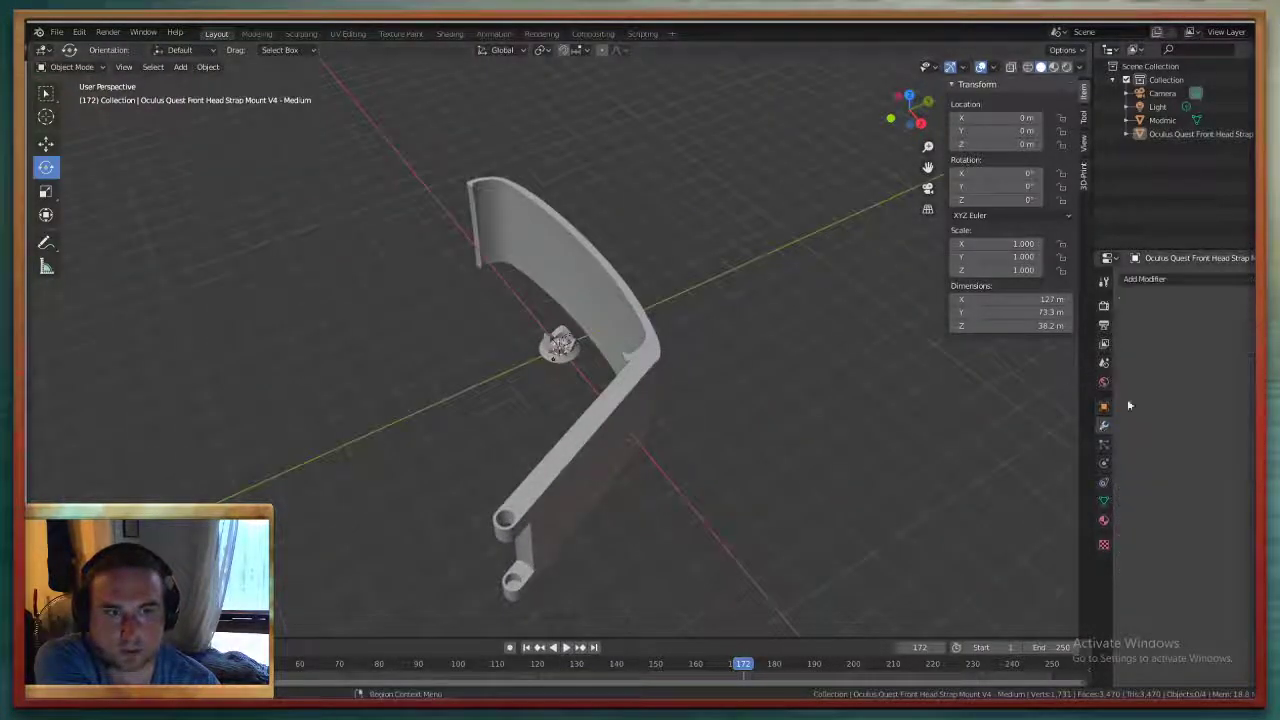
pyautogui.click(1165, 280)
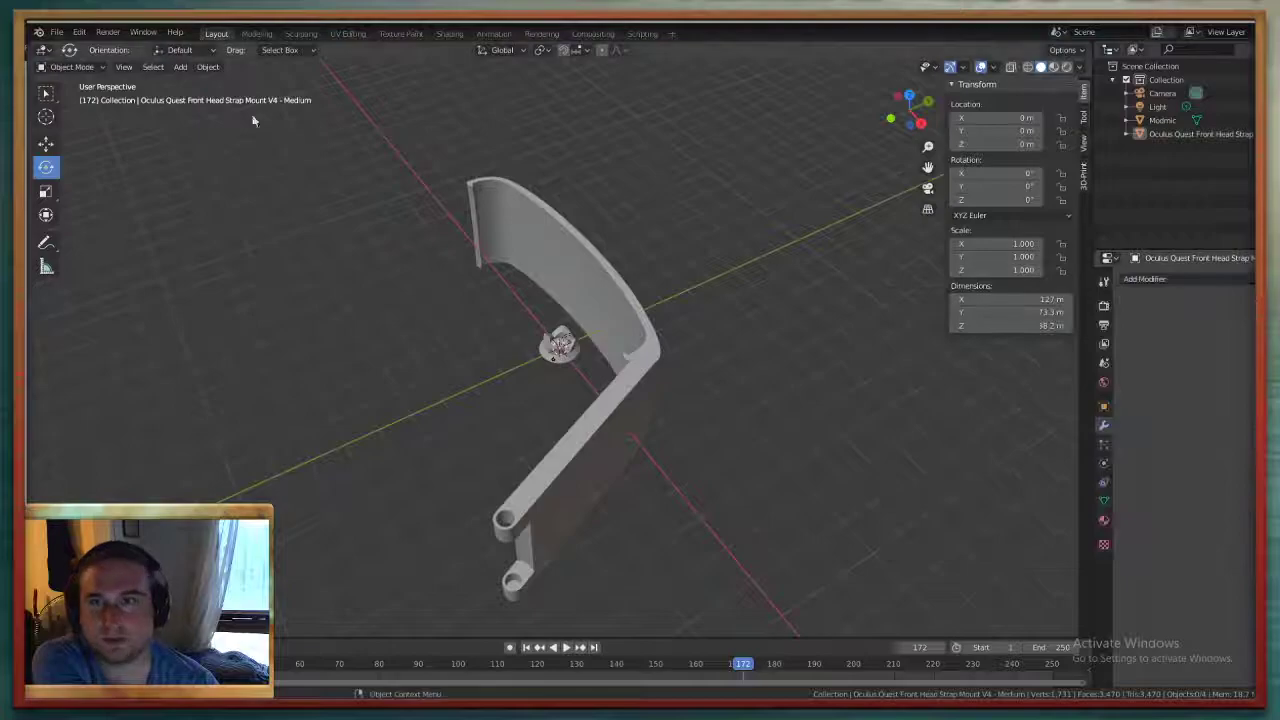
pyautogui.click(207, 68)
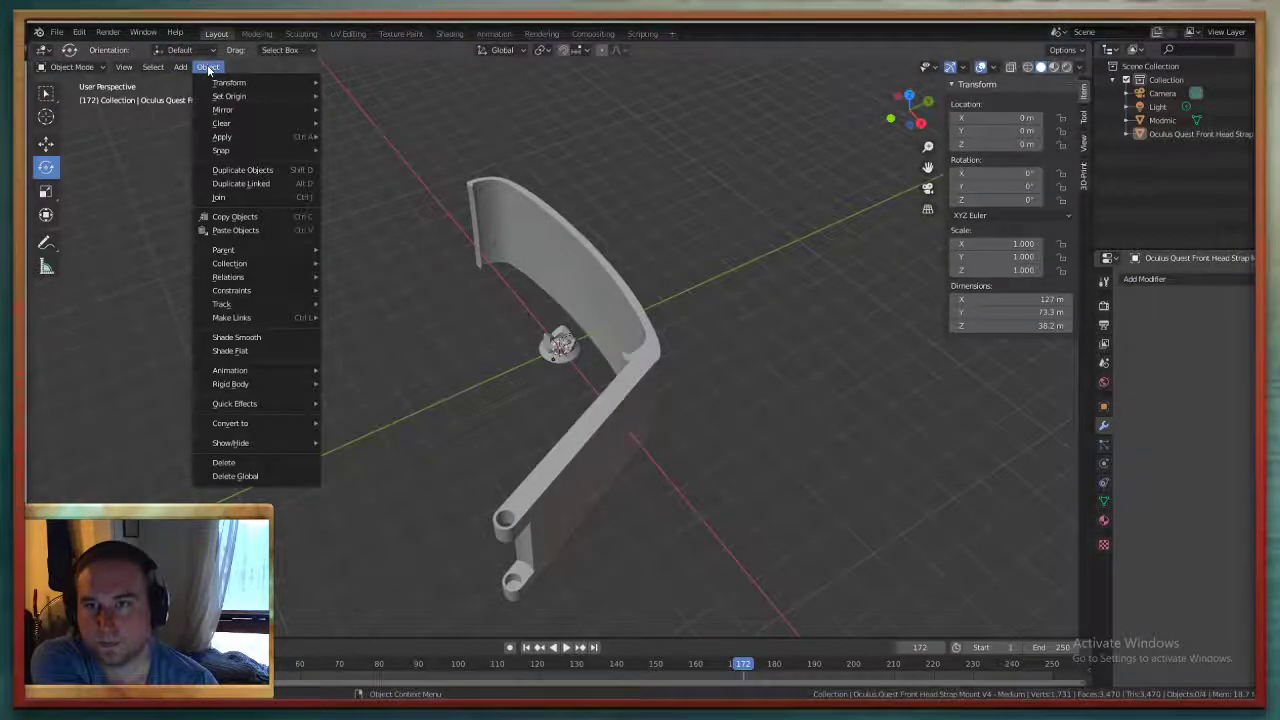
# Select the Modmic and move it with the Transform tool along the X axis to about 41.6 m
pyautogui.click(550, 350)
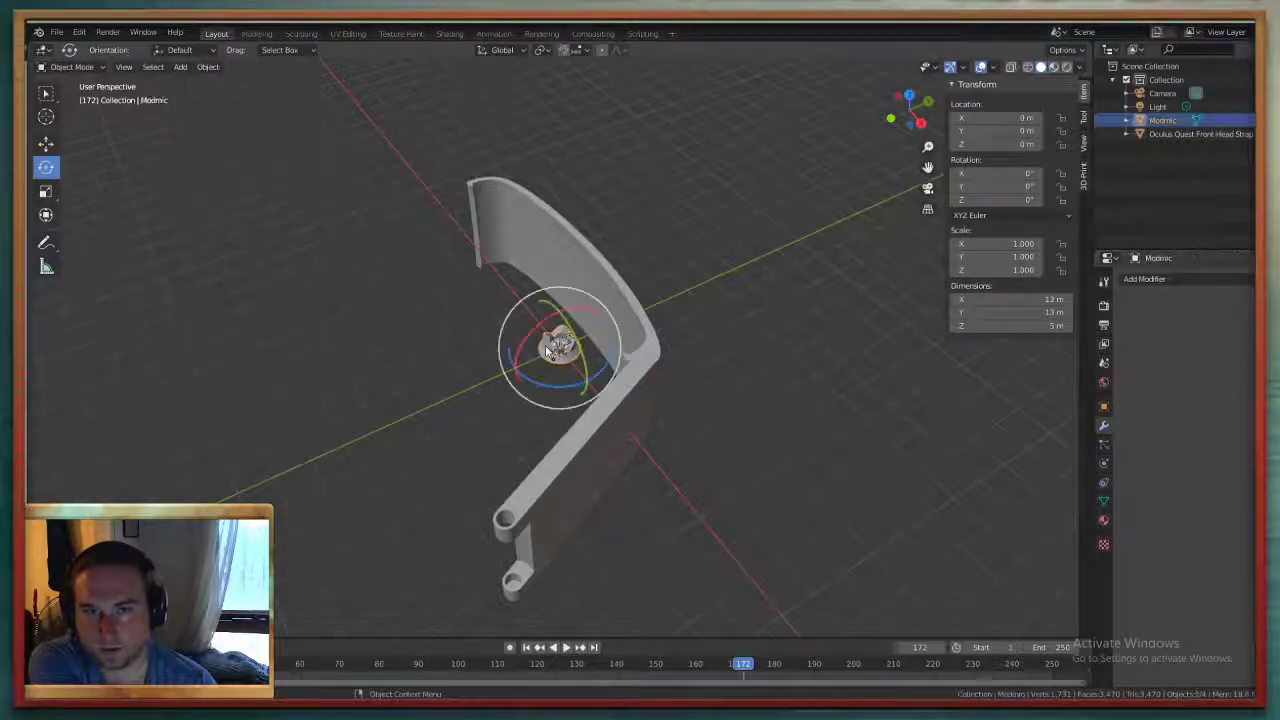
pyautogui.rightClick(328, 355)
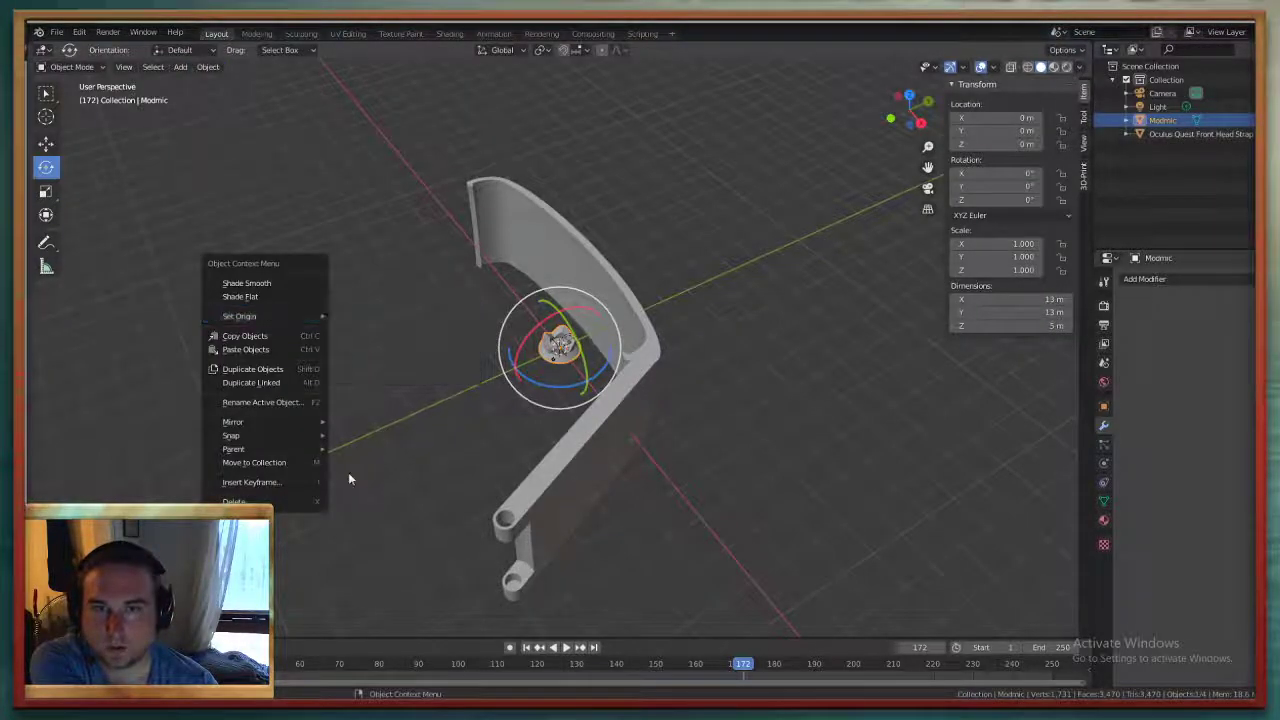
pyautogui.moveTo(416, 423); pyautogui.dragTo(438, 420, button='middle')
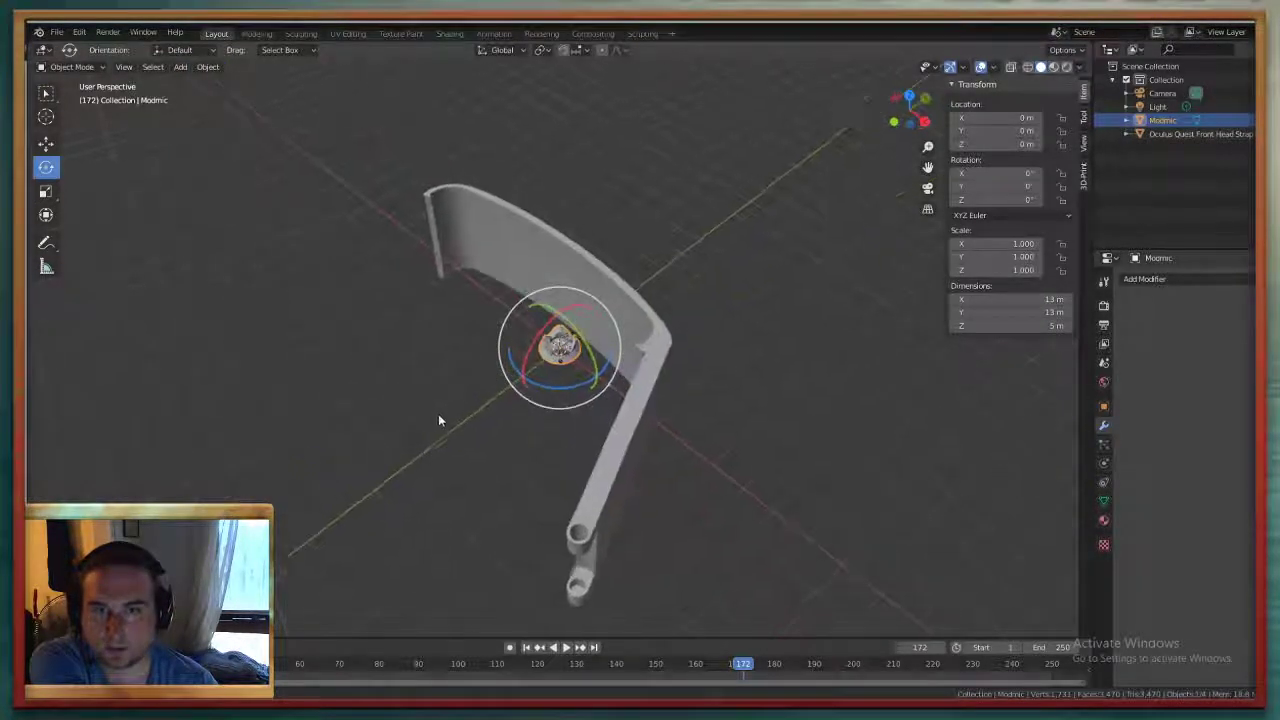
pyautogui.click(58, 216)
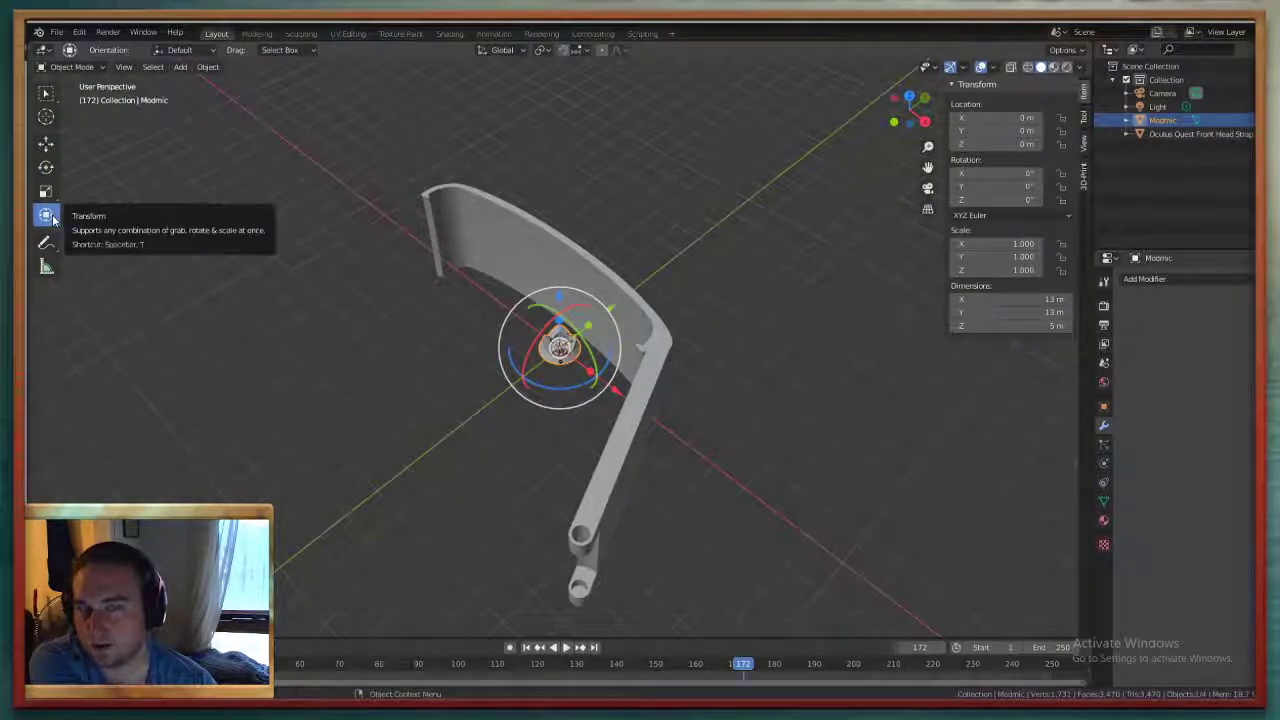
pyautogui.moveTo(617, 403); pyautogui.dragTo(756, 505)
pyautogui.moveTo(756, 505); pyautogui.dragTo(687, 393, button='middle')
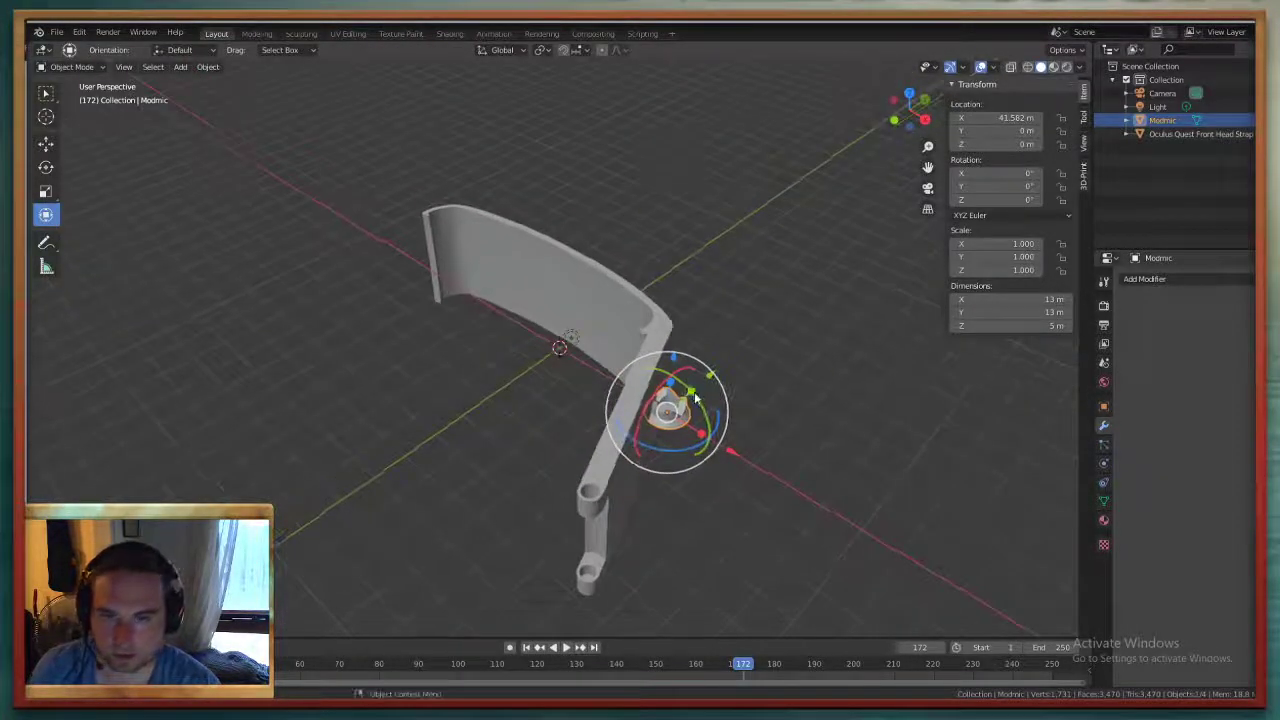
# Move the Modmic onto the mount's straight arm, at about X 41.8 m and Y -10.1 m
pyautogui.click(908, 95)
pyautogui.keyDown('shift'); pyautogui.moveTo(708, 302); pyautogui.dragTo(593, 280, button='middle'); pyautogui.keyUp('shift')
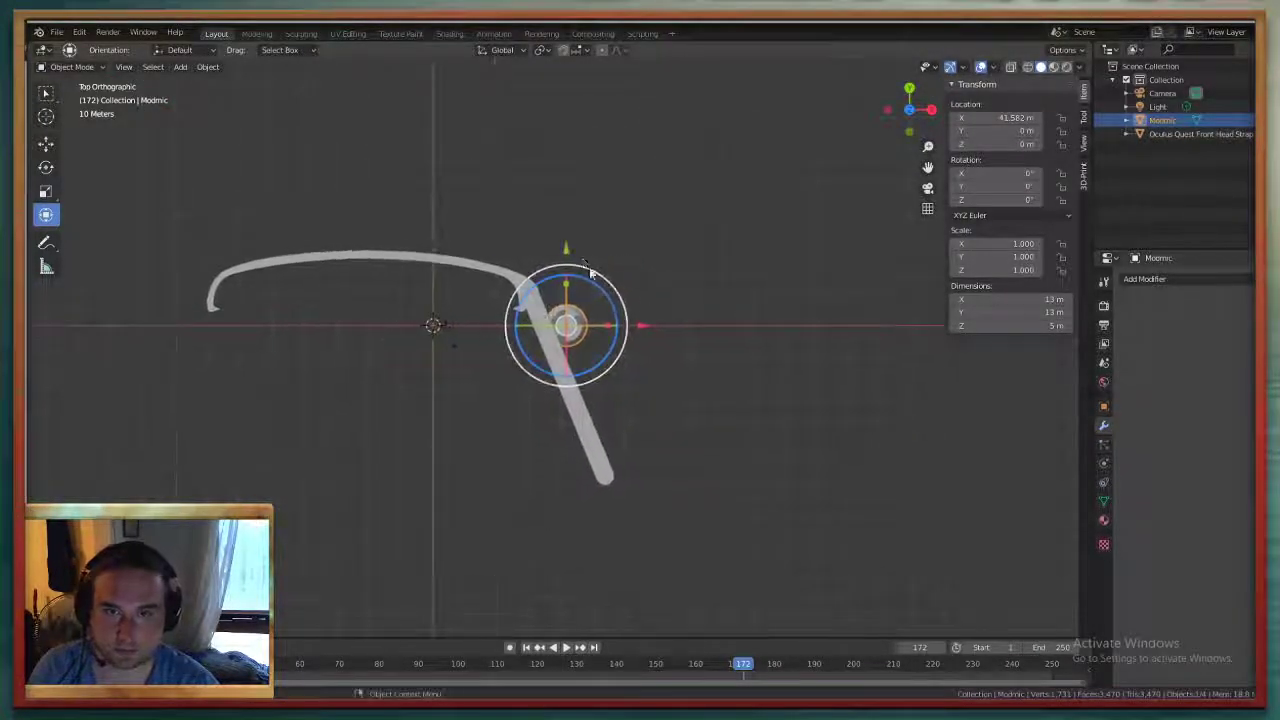
pyautogui.moveTo(566, 250); pyautogui.dragTo(566, 282)
pyautogui.moveTo(646, 363); pyautogui.dragTo(650, 362)
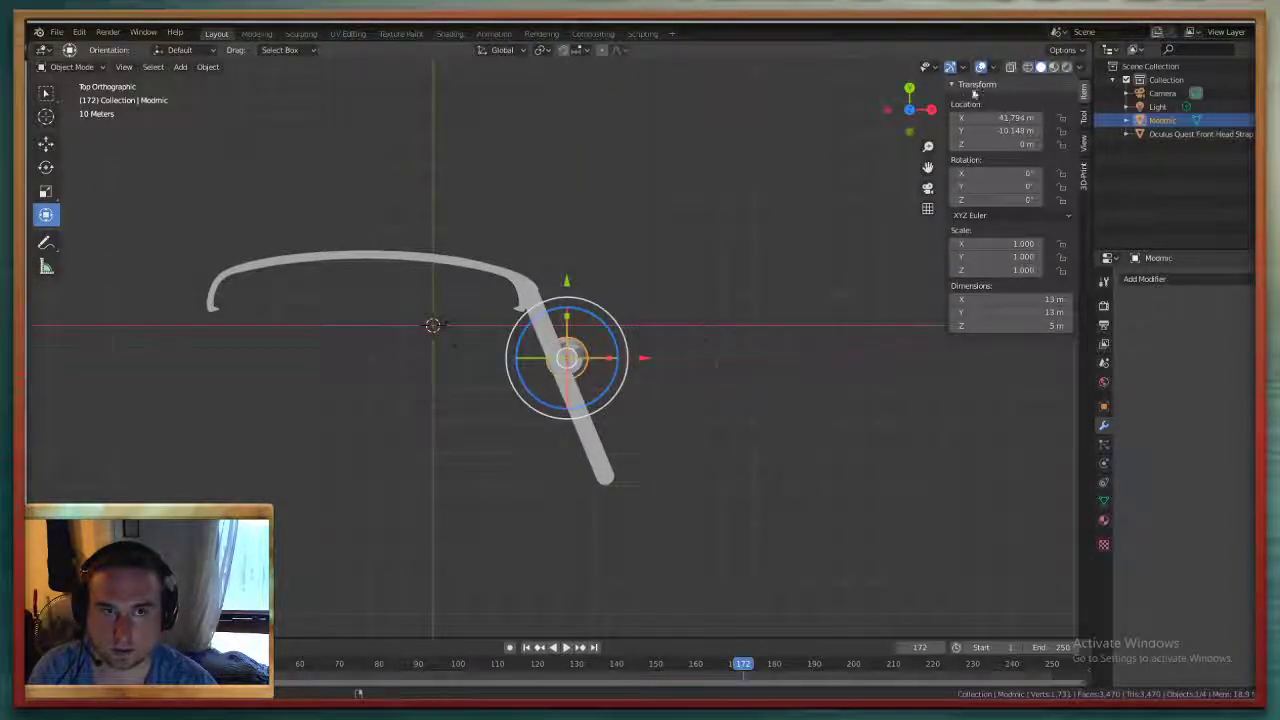
# Set the Modmic's Y rotation to 90°
pyautogui.click(931, 109)
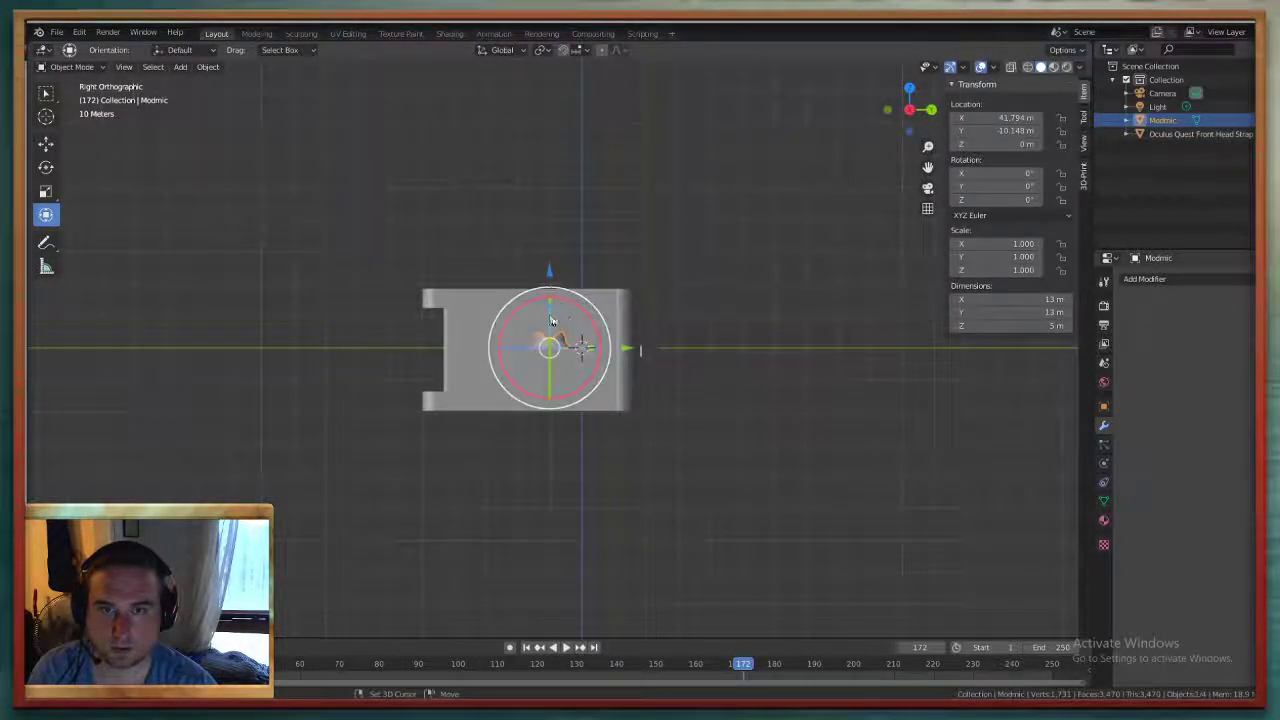
pyautogui.moveTo(548, 328); pyautogui.dragTo(557, 345)
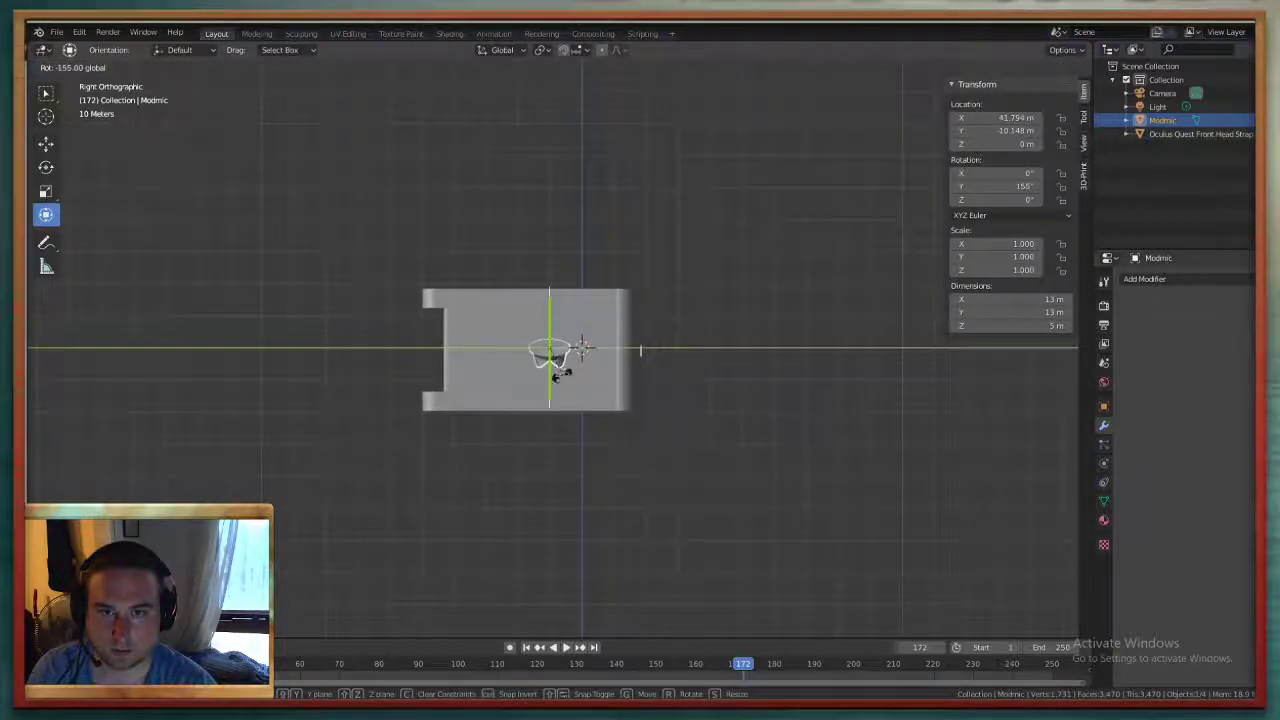
pyautogui.moveTo(553, 407); pyautogui.dragTo(560, 171)
pyautogui.click(1009, 187)
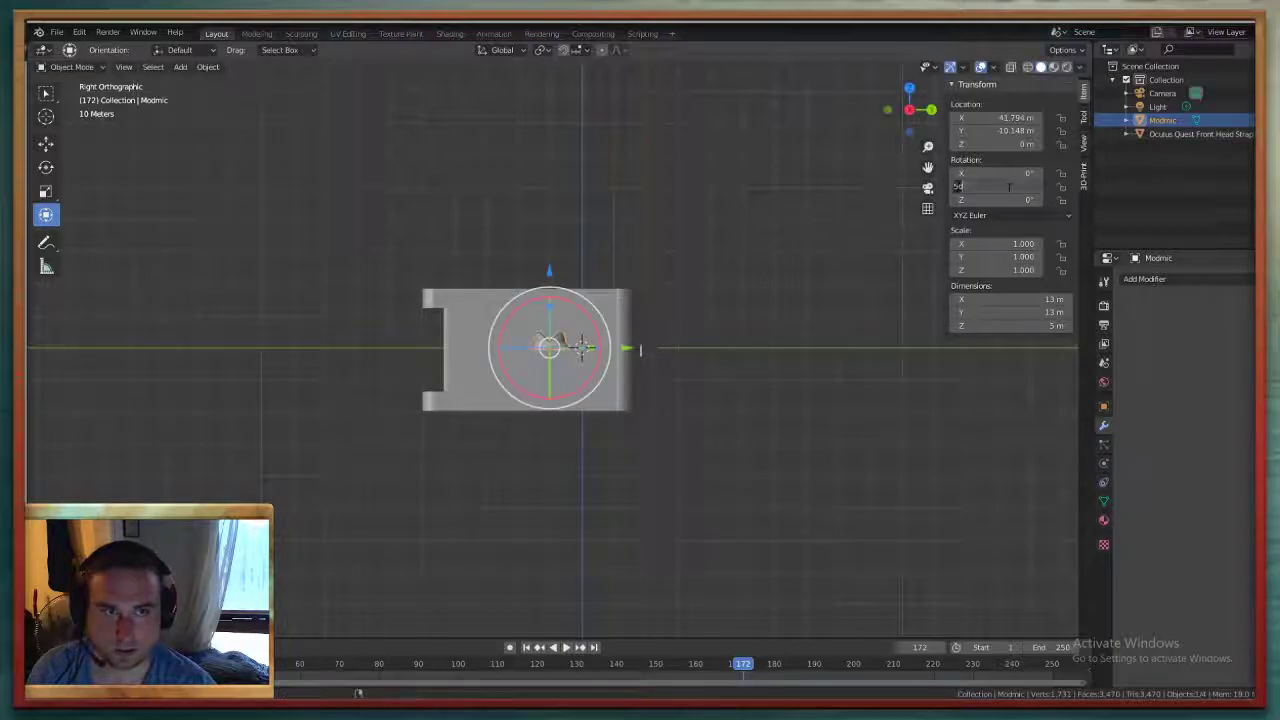
pyautogui.press('Return')
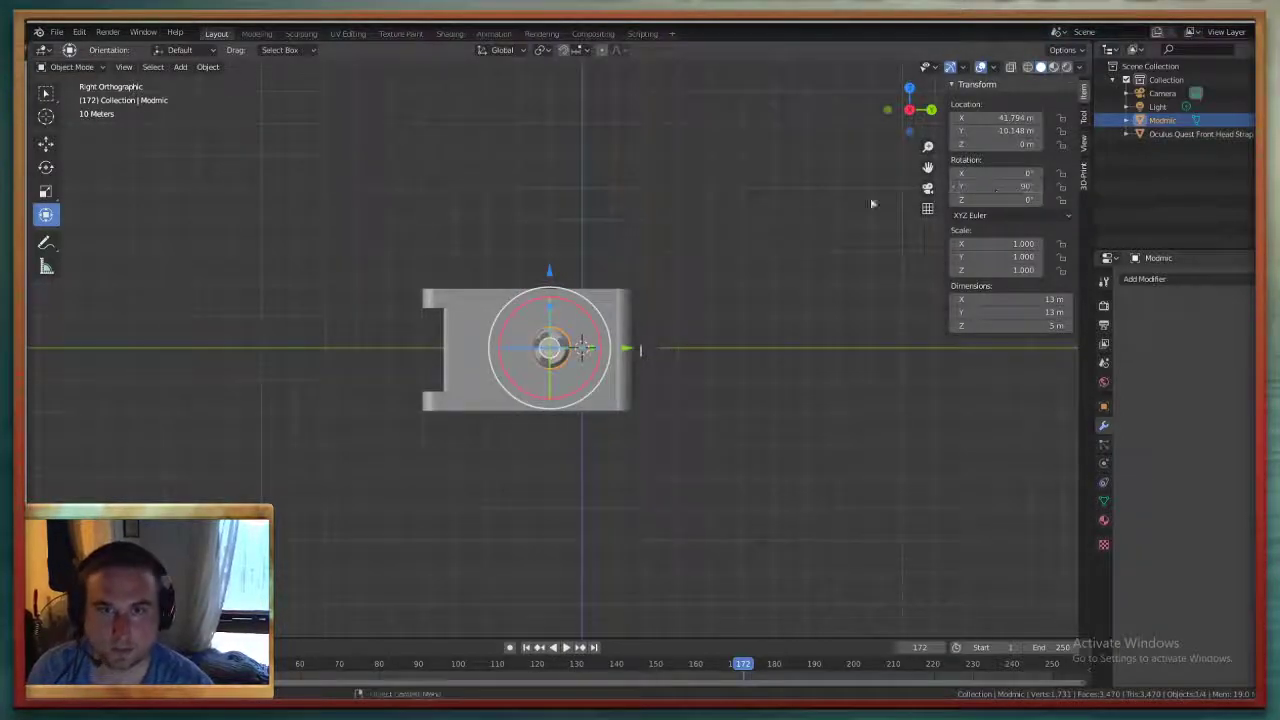
# Rotate the Modmic to about -23.4° on X to match the arm's angle and shift it to about X 40.9 m
pyautogui.moveTo(672, 425); pyautogui.dragTo(808, 260, button='middle')
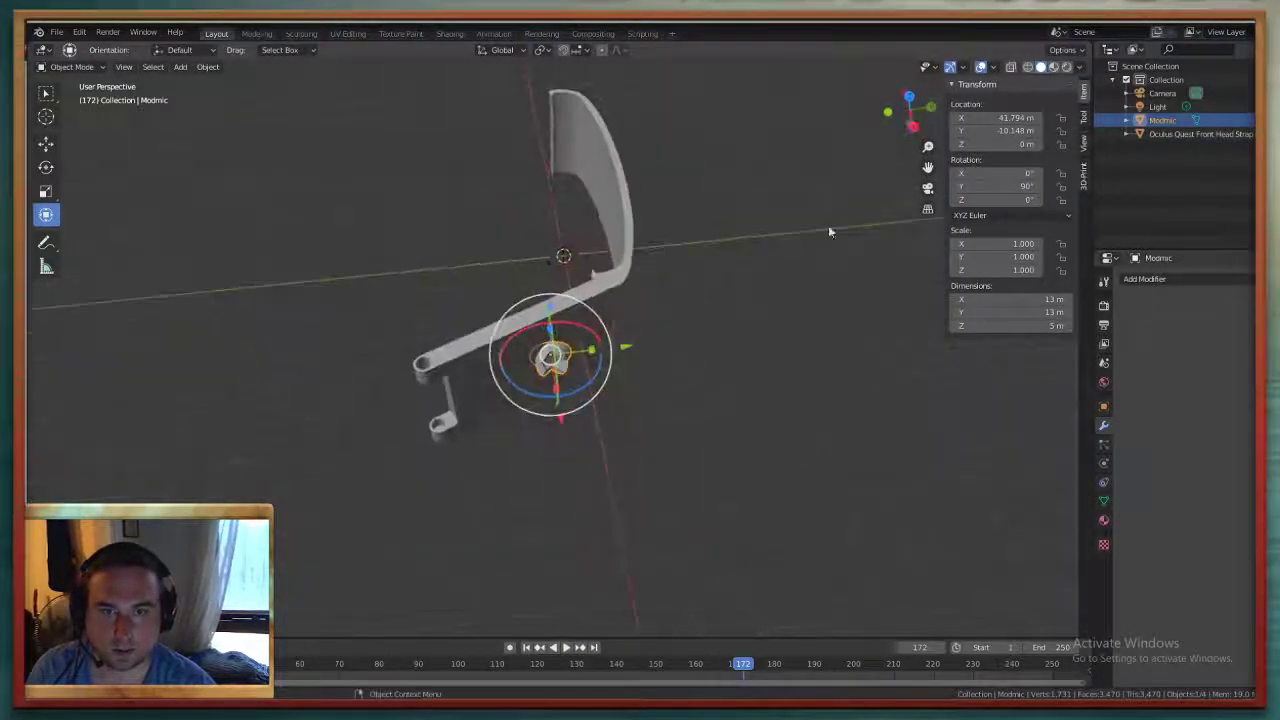
pyautogui.click(910, 100)
pyautogui.moveTo(614, 338); pyautogui.dragTo(598, 306)
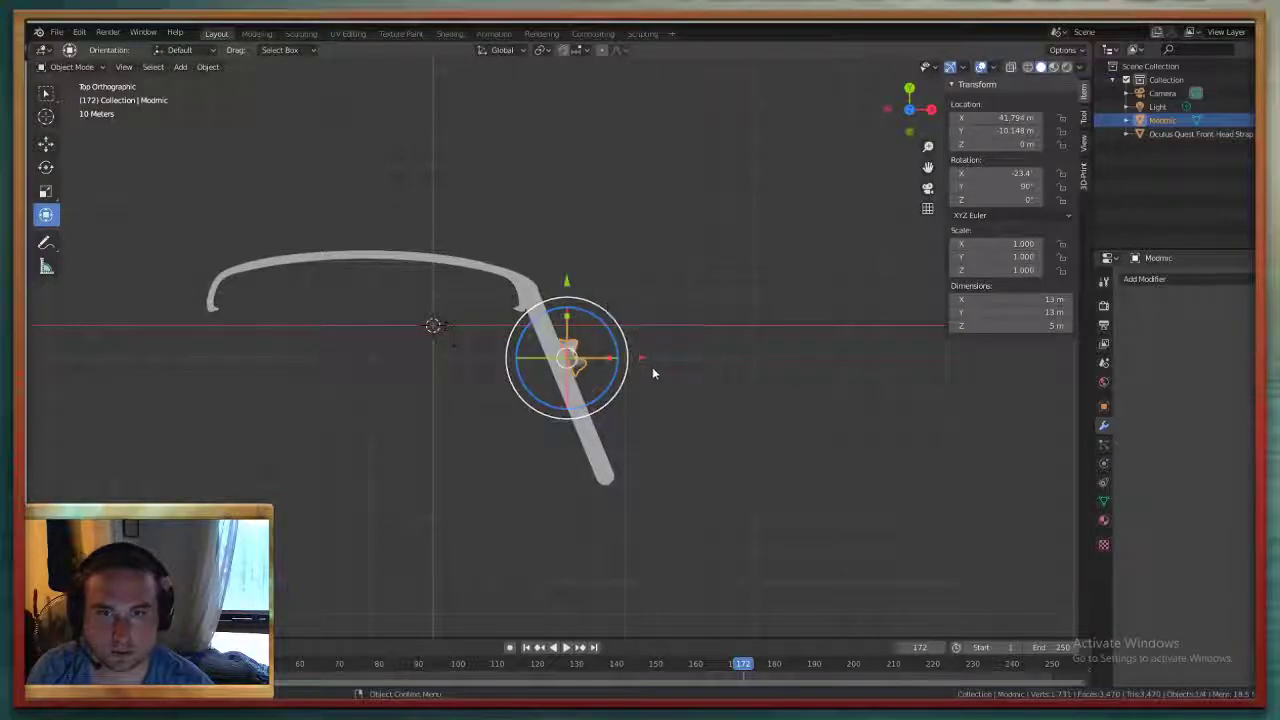
pyautogui.moveTo(640, 363); pyautogui.dragTo(632, 356)
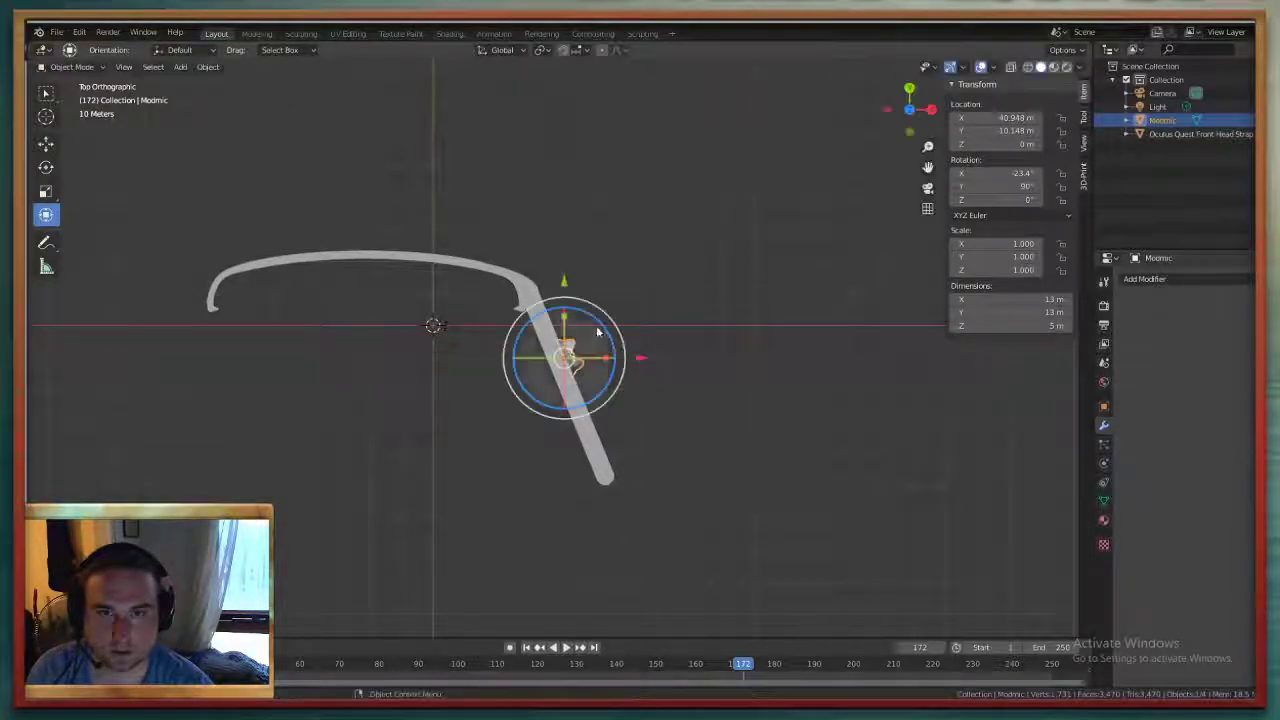
pyautogui.moveTo(566, 284); pyautogui.dragTo(568, 286)
pyautogui.click(621, 297)
# Move the Modmic outward from the mount's straight arm so its flat base is exposed
pyautogui.moveTo(620, 296); pyautogui.dragTo(640, 400, button='middle')
pyautogui.scroll(5, 613, 347)
pyautogui.click(585, 440)
pyautogui.moveTo(593, 440); pyautogui.dragTo(690, 528)
pyautogui.moveTo(723, 446); pyautogui.dragTo(760, 420, button='middle')
# Enter Edit Mode on the Modmic, clear the mesh selection and switch to face selection
pyautogui.scroll(2, 841, 450)
pyautogui.click(72, 66)
pyautogui.click(66, 97)
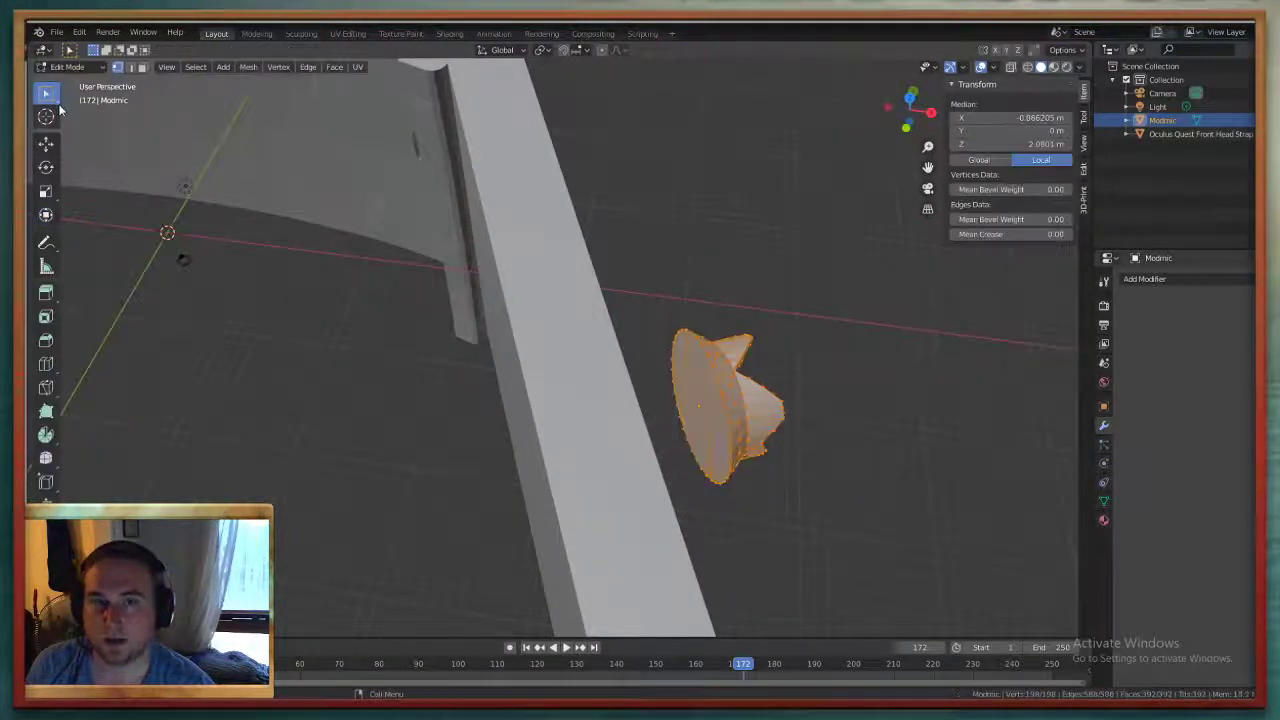
pyautogui.moveTo(780, 305); pyautogui.dragTo(794, 329, button='middle')
pyautogui.click(808, 340)
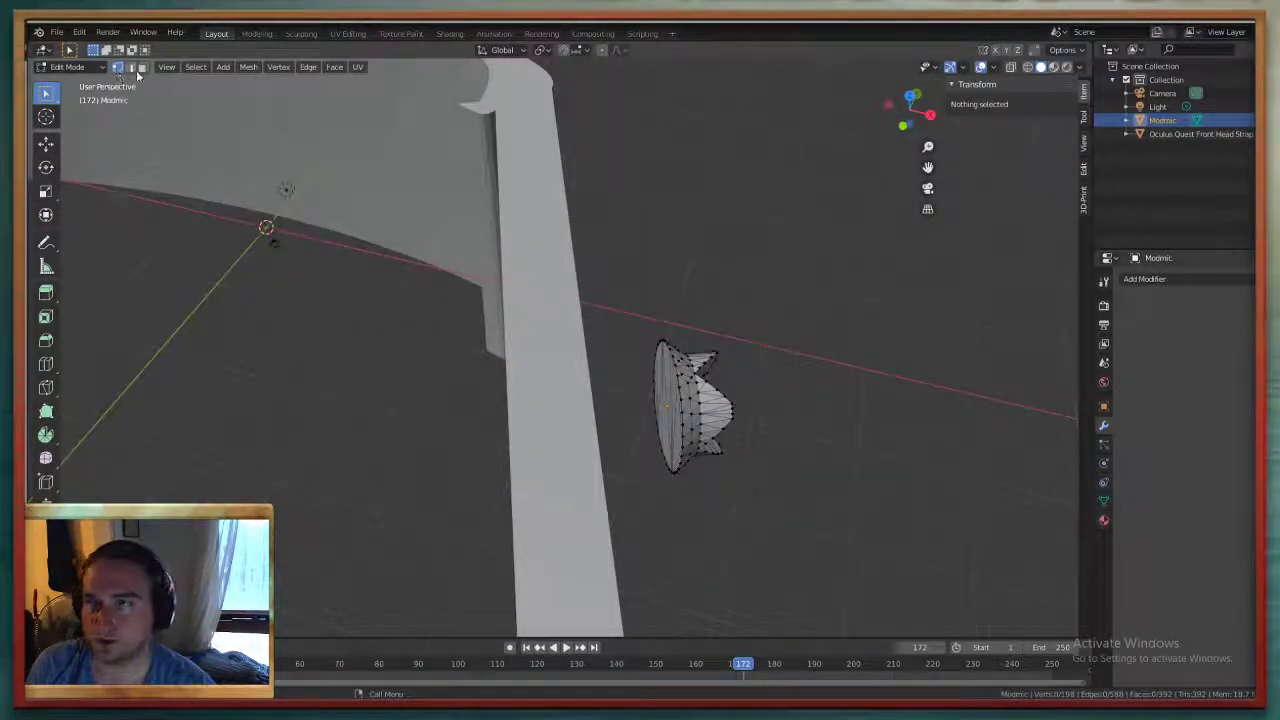
pyautogui.scroll(3, 642, 425)
pyautogui.keyDown('shift'); pyautogui.moveTo(800, 430); pyautogui.dragTo(530, 289, button='middle'); pyautogui.keyUp('shift')
pyautogui.rightClick(643, 273)
pyautogui.moveTo(645, 273)
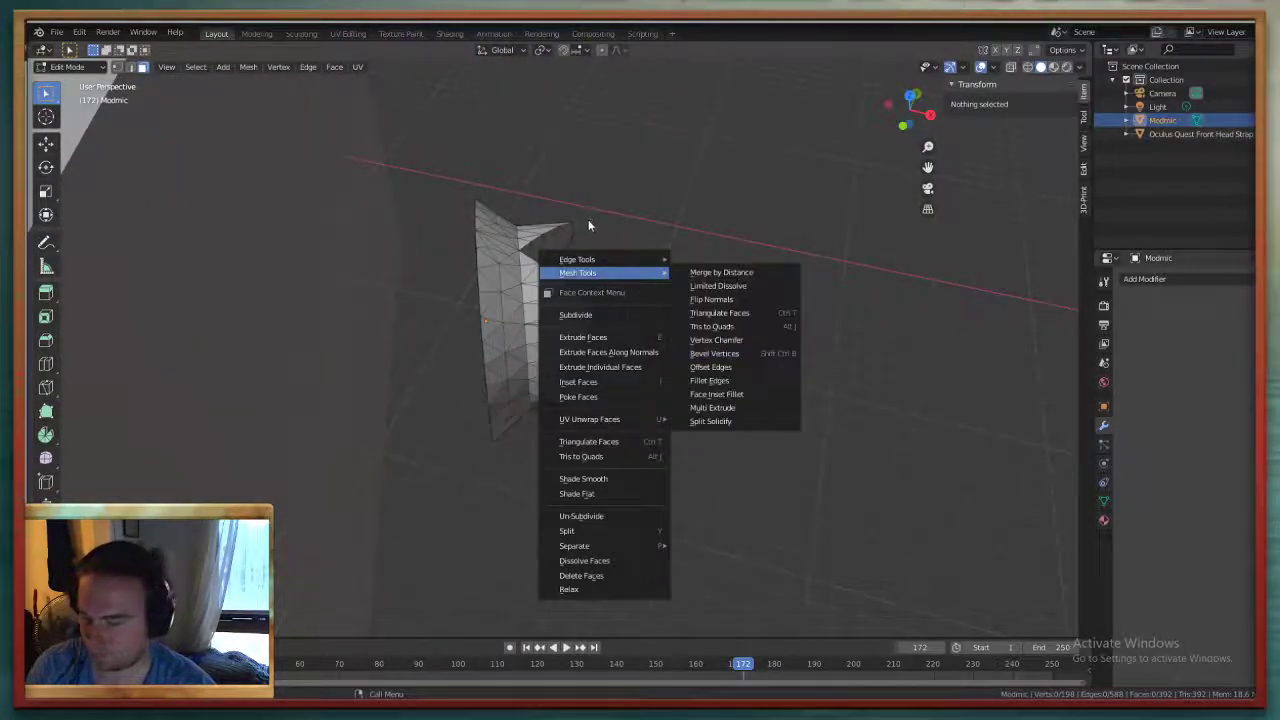
pyautogui.moveTo(623, 217); pyautogui.dragTo(670, 259, button='middle')
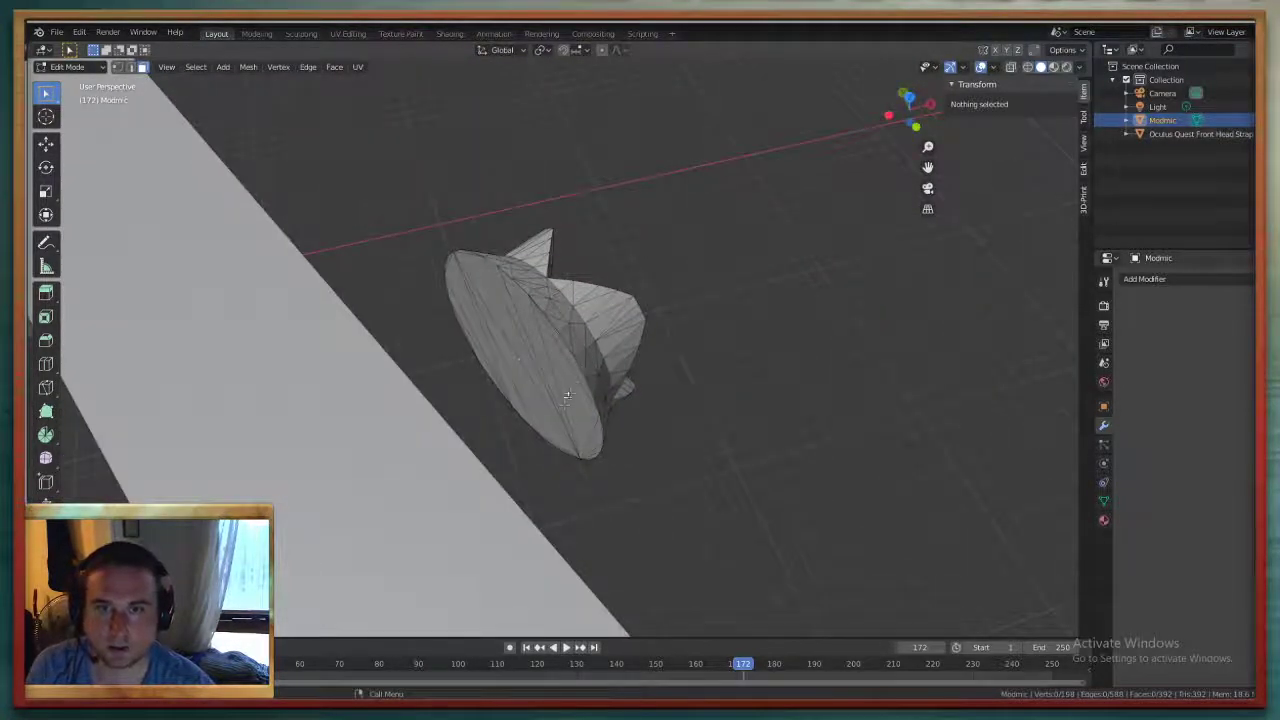
# Try selecting the triangular faces of the Modmic's flat base one at a time
pyautogui.moveTo(565, 401); pyautogui.dragTo(582, 394, button='middle')
pyautogui.scroll(9, 534, 360)
pyautogui.click(530, 354)
pyautogui.scroll(-4, 528, 349)
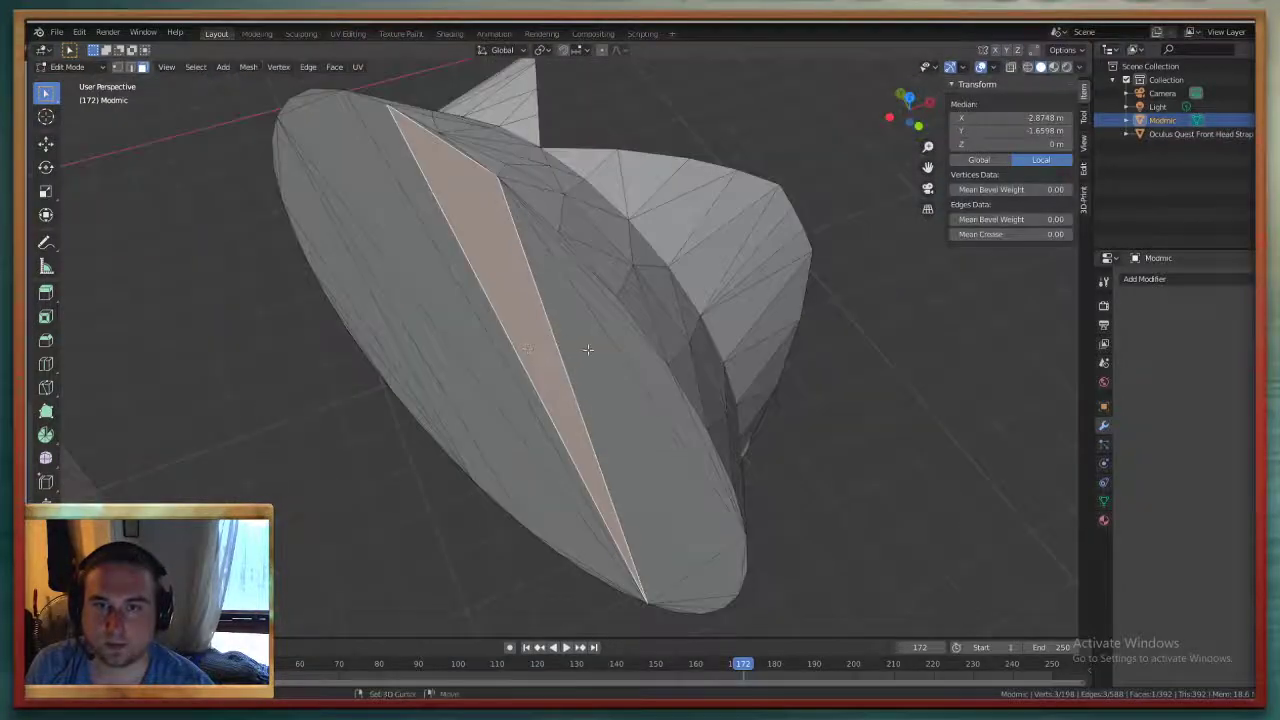
pyautogui.keyDown('shift'); pyautogui.click(621, 343); pyautogui.keyUp('shift')
pyautogui.scroll(-3, 621, 343)
pyautogui.scroll(5, 595, 311)
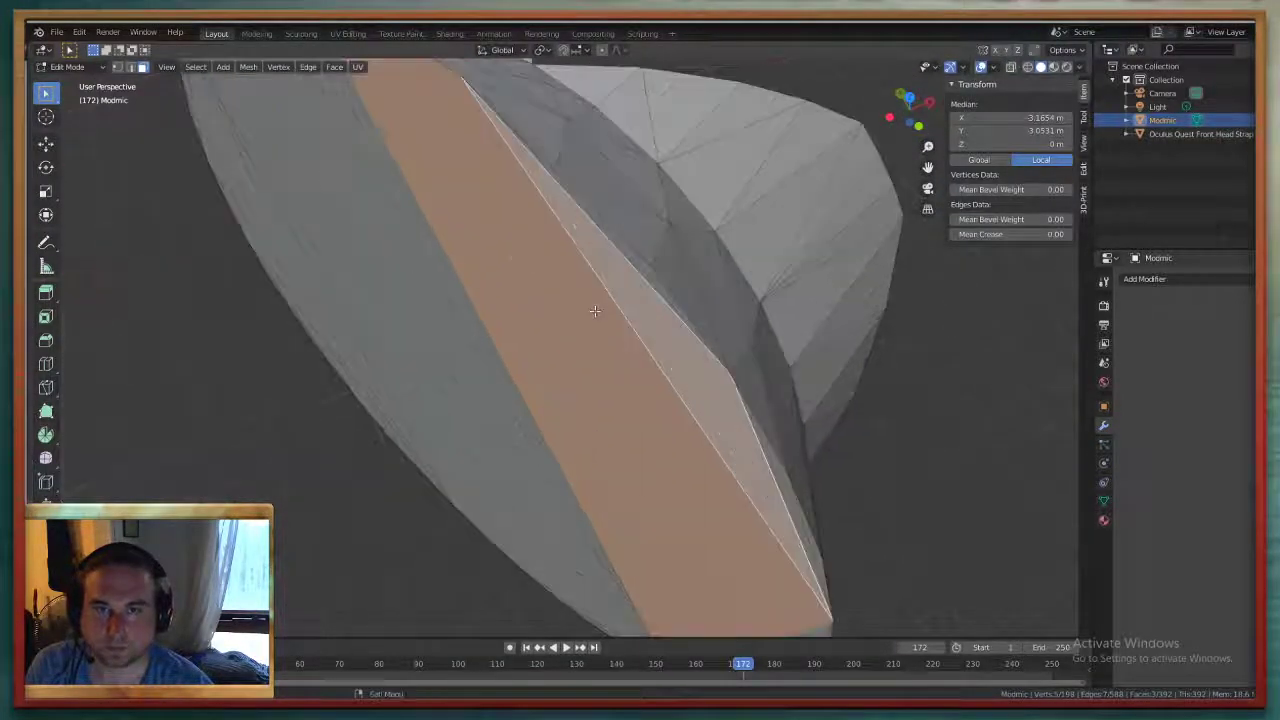
pyautogui.keyDown('shift'); pyautogui.click(601, 222); pyautogui.keyUp('shift')
pyautogui.keyDown('shift'); pyautogui.click(592, 209); pyautogui.keyUp('shift')
pyautogui.keyDown('shift'); pyautogui.click(594, 217); pyautogui.keyUp('shift')
pyautogui.keyDown('shift'); pyautogui.click(579, 197); pyautogui.keyUp('shift')
pyautogui.keyDown('shift'); pyautogui.click(577, 192); pyautogui.keyUp('shift')
pyautogui.keyDown('shift'); pyautogui.click(579, 201); pyautogui.keyUp('shift')
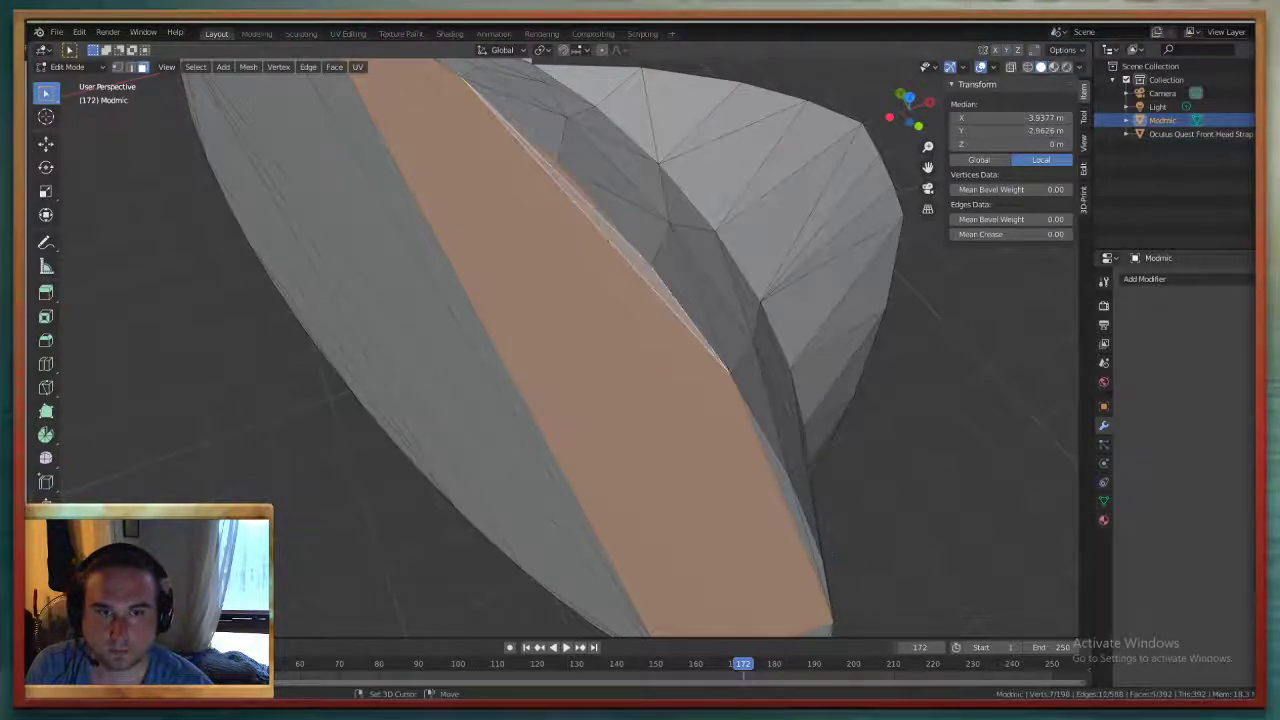
pyautogui.keyDown('shift'); pyautogui.click(799, 525); pyautogui.keyUp('shift')
pyautogui.keyDown('shift'); pyautogui.click(803, 522); pyautogui.keyUp('shift')
pyautogui.moveTo(803, 522); pyautogui.dragTo(737, 457, button='middle')
# Select the faces across the Modmic's flat base with circle select, including the narrow ones near its lower tip
pyautogui.click(755, 438)
pyautogui.keyDown('shift'); pyautogui.click(760, 467); pyautogui.keyUp('shift')
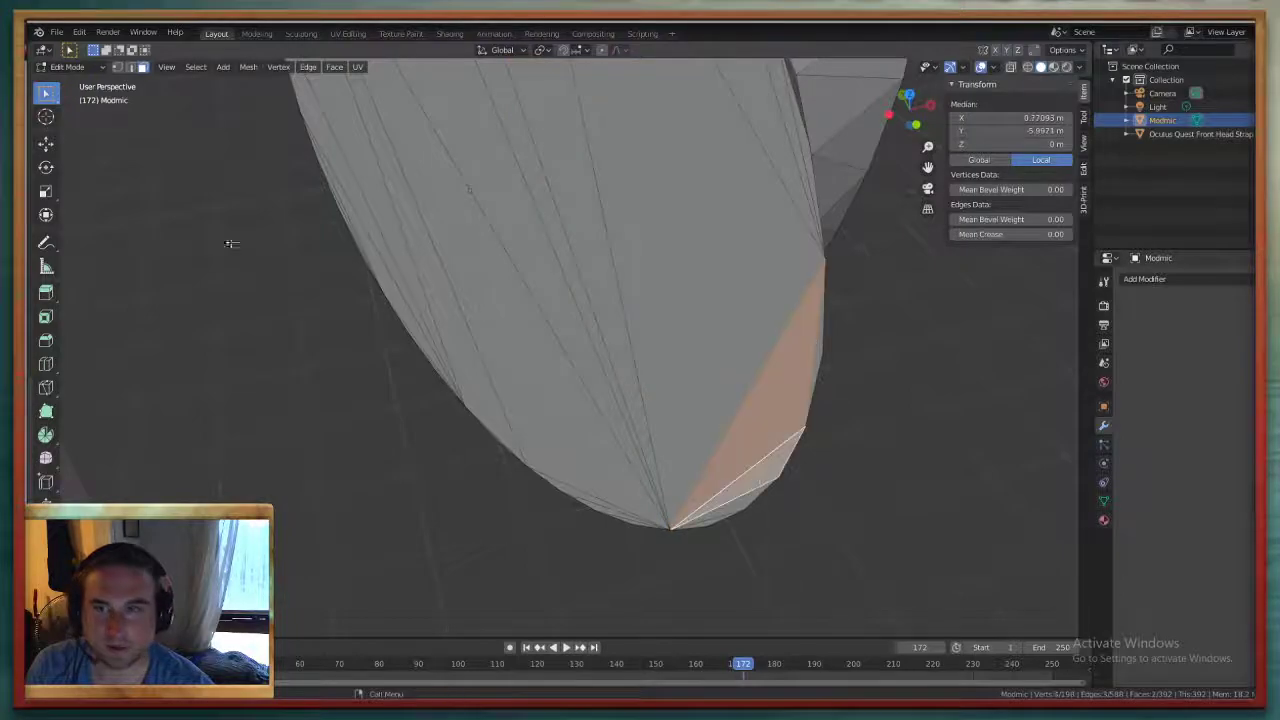
pyautogui.click(45, 119)
pyautogui.moveTo(45, 93); pyautogui.dragTo(110, 150)
pyautogui.click(110, 151)
pyautogui.moveTo(672, 365)
pyautogui.mouseDown()
pyautogui.moveTo(714, 396)
pyautogui.moveTo(724, 509)
pyautogui.mouseUp()
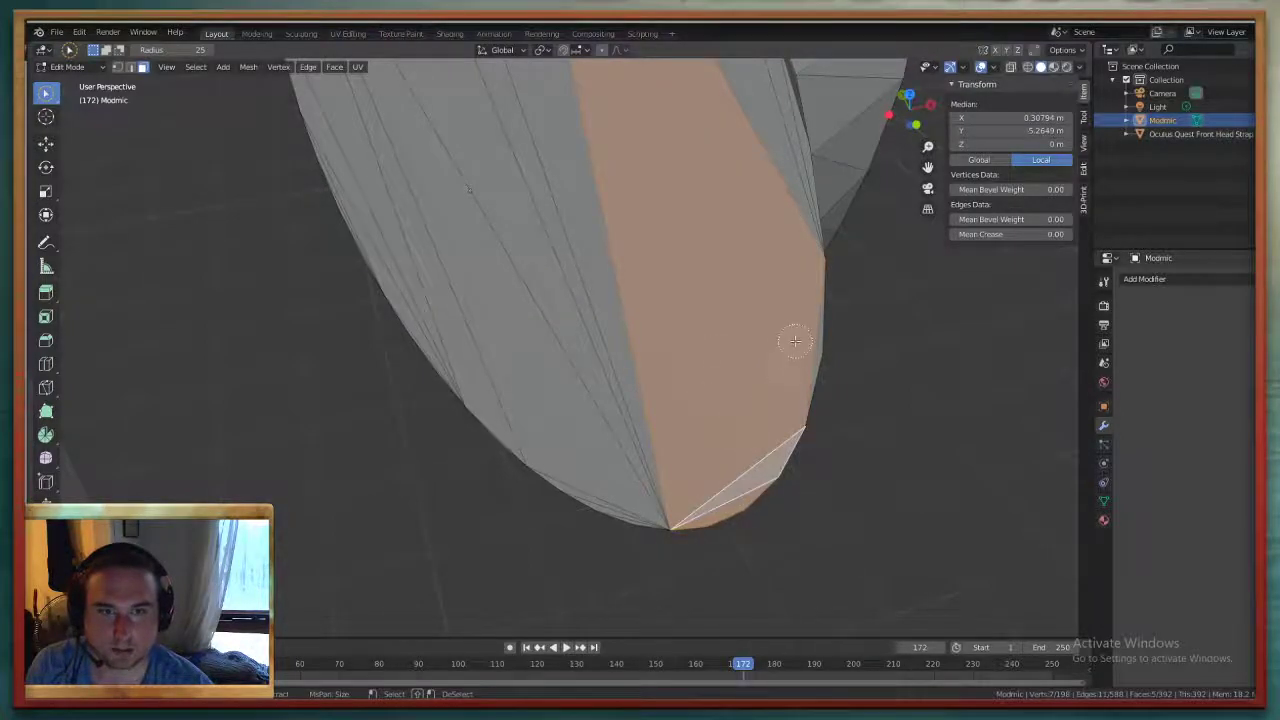
pyautogui.moveTo(764, 275)
pyautogui.mouseDown()
pyautogui.moveTo(766, 176)
pyautogui.moveTo(782, 158)
pyautogui.mouseUp()
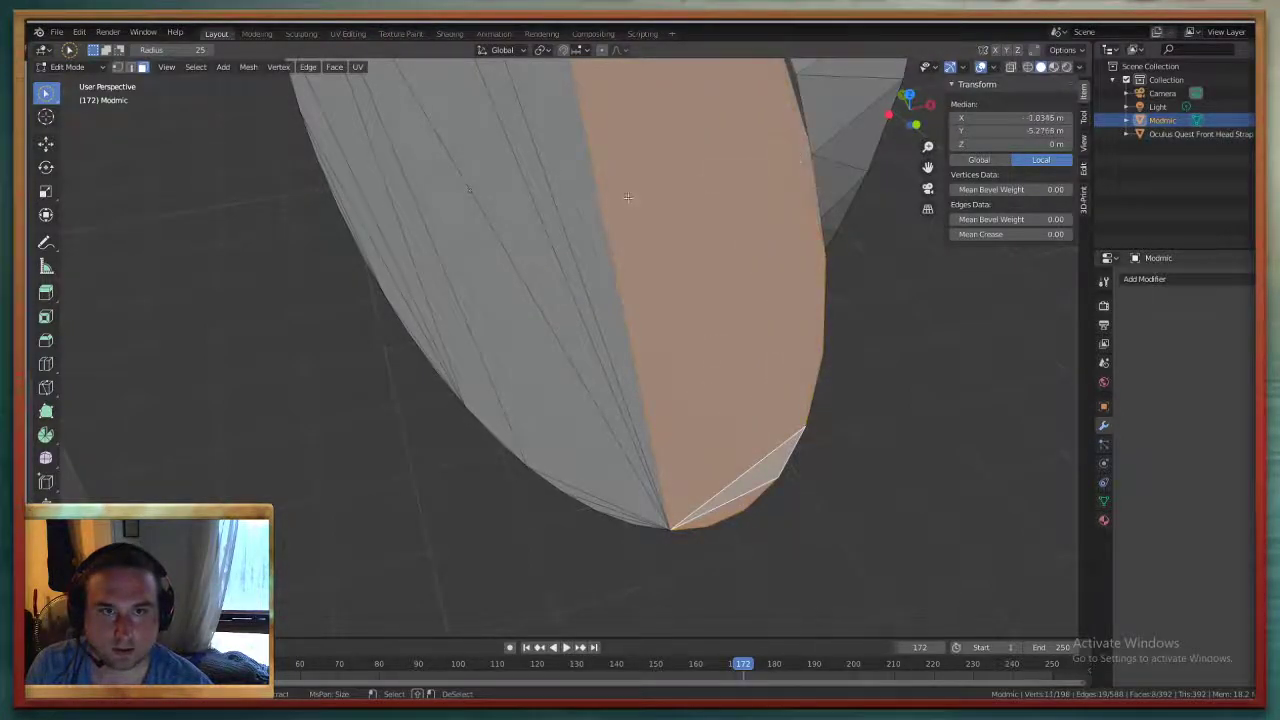
pyautogui.moveTo(468, 189); pyautogui.dragTo(528, 320)
pyautogui.moveTo(630, 482); pyautogui.dragTo(646, 508)
pyautogui.moveTo(515, 356); pyautogui.dragTo(401, 273)
# Add the remaining faces around the base's rim until the Modmic's entire flat base is selected
pyautogui.moveTo(469, 366)
pyautogui.mouseDown(button='middle')
pyautogui.moveTo(533, 366)
pyautogui.moveTo(634, 320)
pyautogui.mouseUp(button='middle')
pyautogui.scroll(-3, 655, 322)
pyautogui.scroll(2, 625, 326)
pyautogui.scroll(-2, 632, 303)
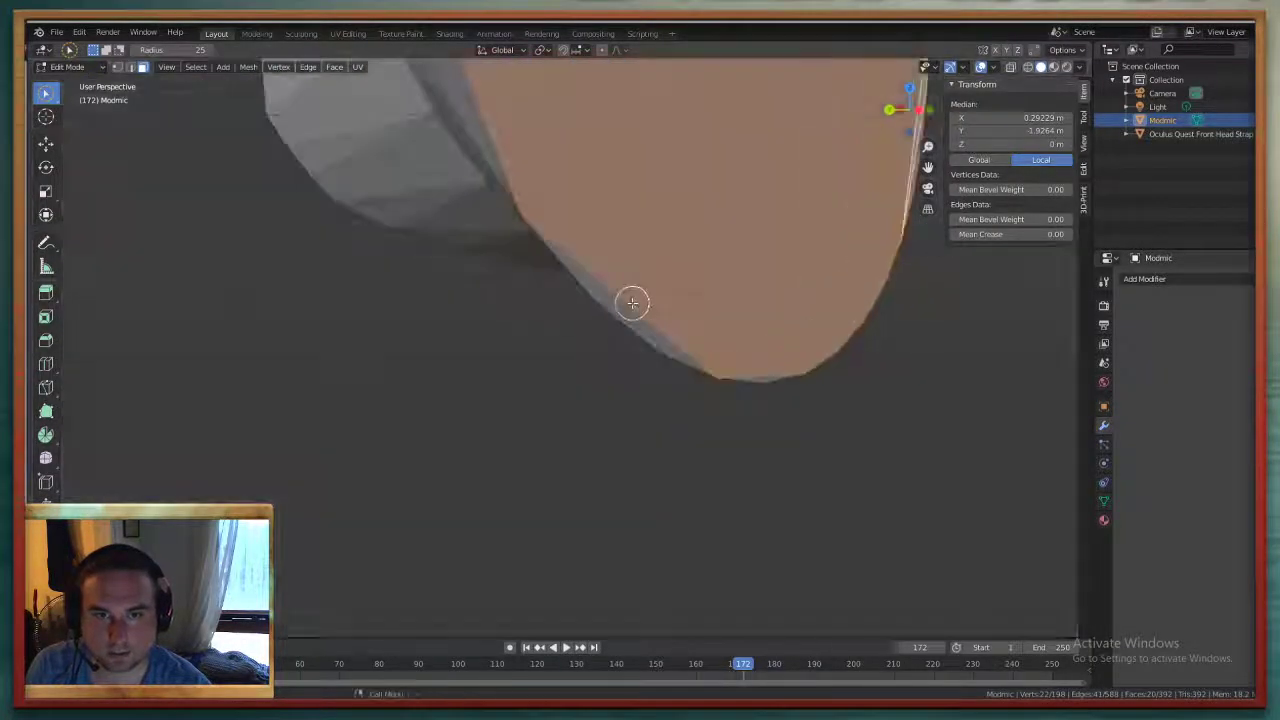
pyautogui.moveTo(660, 306)
pyautogui.mouseDown()
pyautogui.moveTo(680, 334)
pyautogui.moveTo(731, 343)
pyautogui.moveTo(722, 320)
pyautogui.mouseUp()
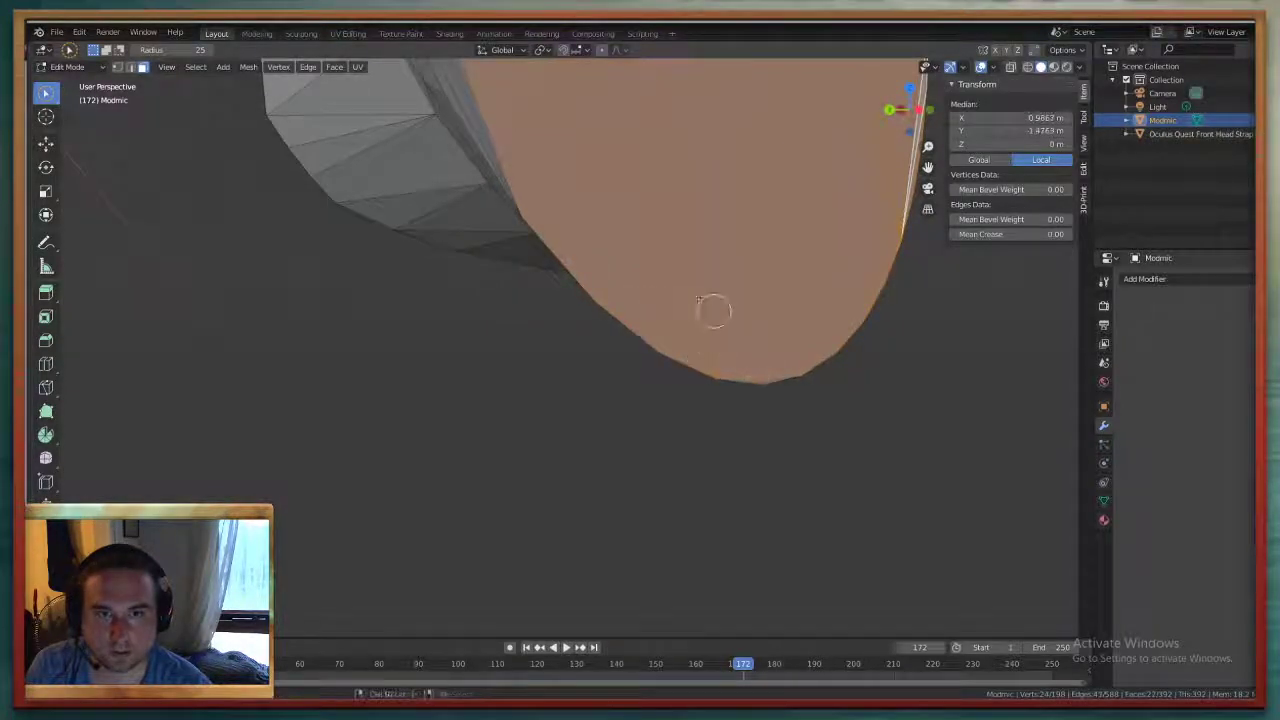
pyautogui.moveTo(716, 312); pyautogui.dragTo(688, 291, button='middle')
pyautogui.moveTo(547, 263); pyautogui.dragTo(508, 283)
pyautogui.moveTo(576, 222); pyautogui.dragTo(485, 332, button='middle')
pyautogui.click(358, 325)
pyautogui.scroll(-4, 480, 243)
pyautogui.moveTo(556, 184); pyautogui.dragTo(543, 180)
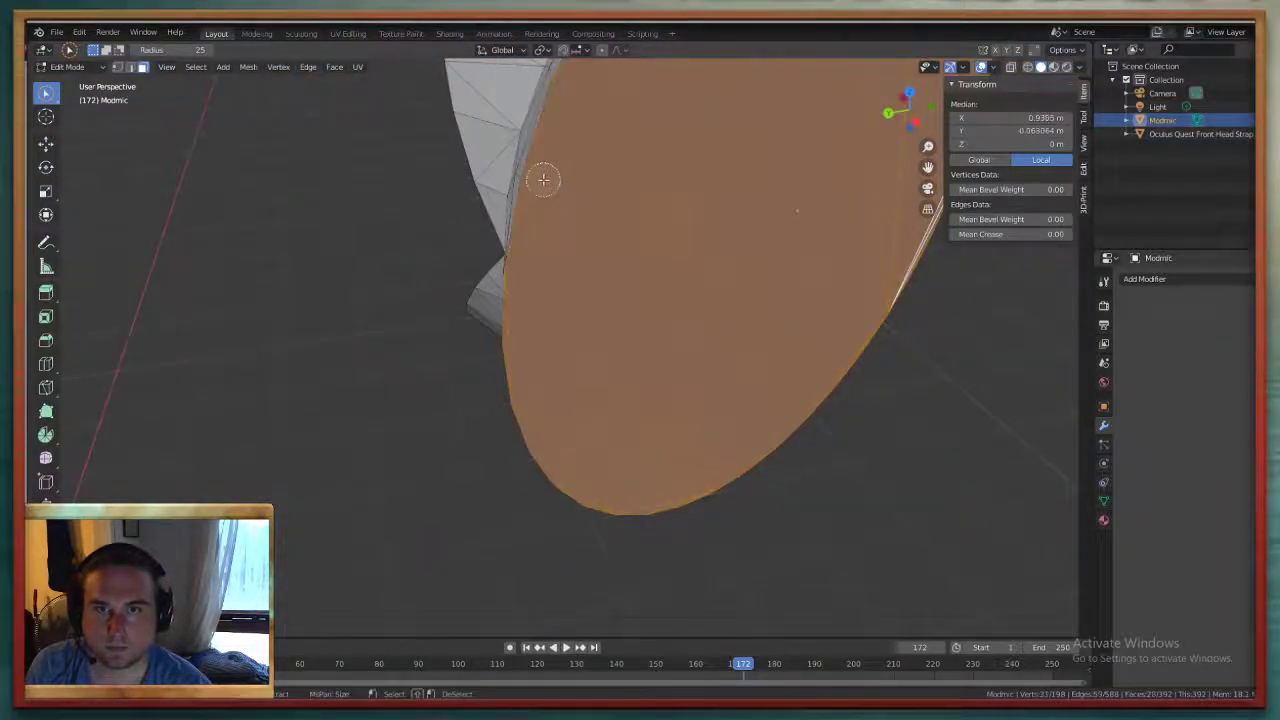
pyautogui.moveTo(643, 163); pyautogui.dragTo(446, 365, button='middle')
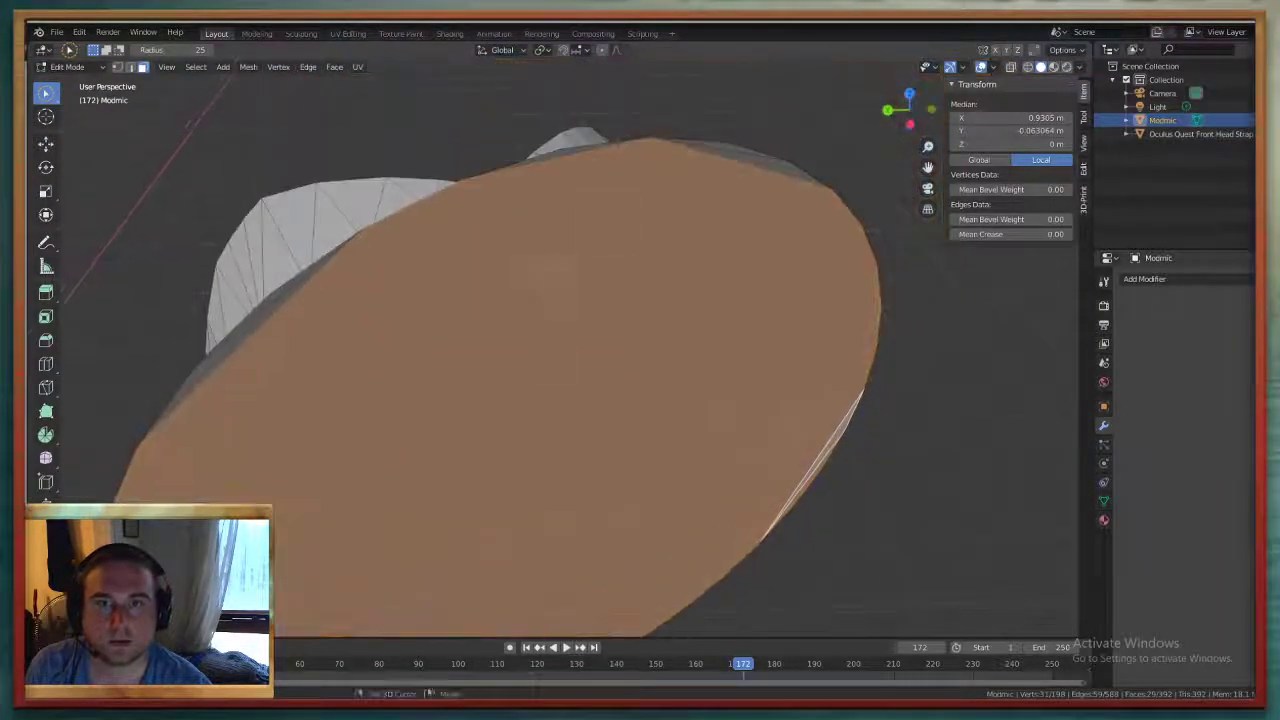
pyautogui.click(345, 309)
pyautogui.moveTo(860, 151)
pyautogui.mouseDown()
pyautogui.moveTo(743, 171)
pyautogui.moveTo(575, 169)
pyautogui.mouseUp()
pyautogui.moveTo(708, 287); pyautogui.dragTo(765, 225, button='middle')
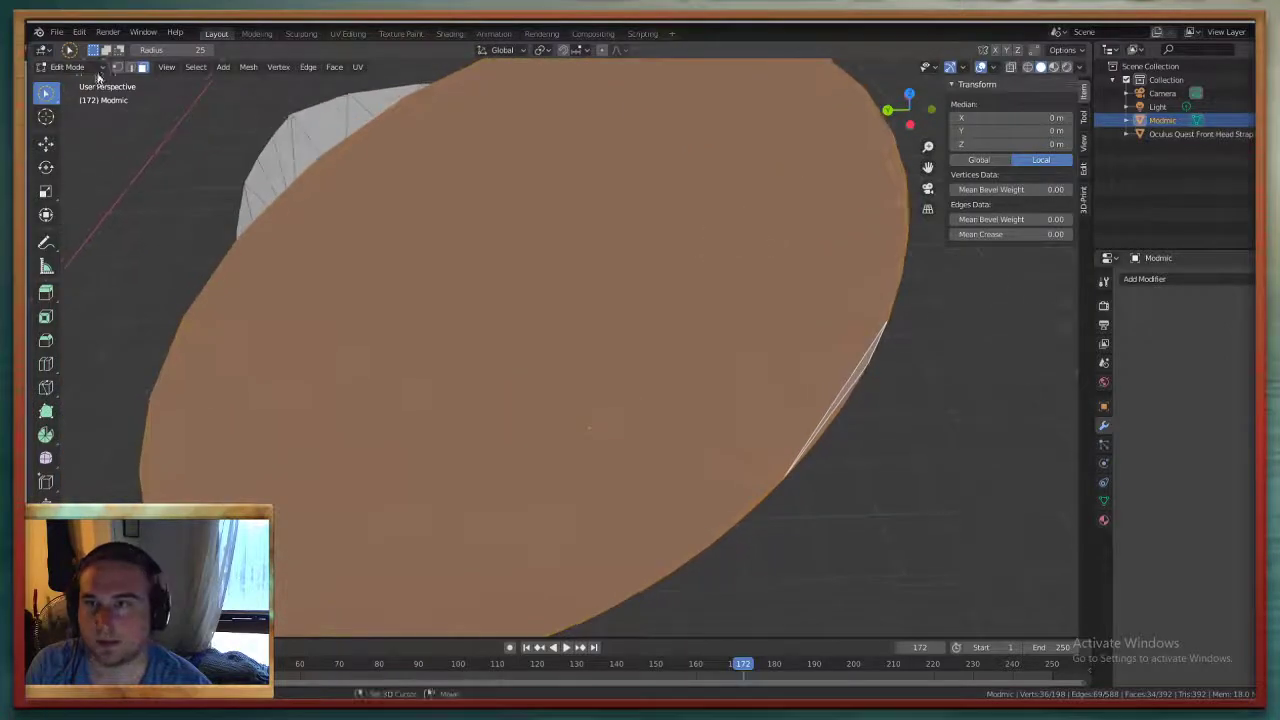
# Try moving the selected base faces freely away from the Modmic's body
pyautogui.moveTo(110, 202); pyautogui.dragTo(592, 278, button='middle')
pyautogui.keyDown('shift'); pyautogui.moveTo(523, 252); pyautogui.dragTo(505, 238, button='middle'); pyautogui.keyUp('shift')
pyautogui.scroll(-3, 519, 231)
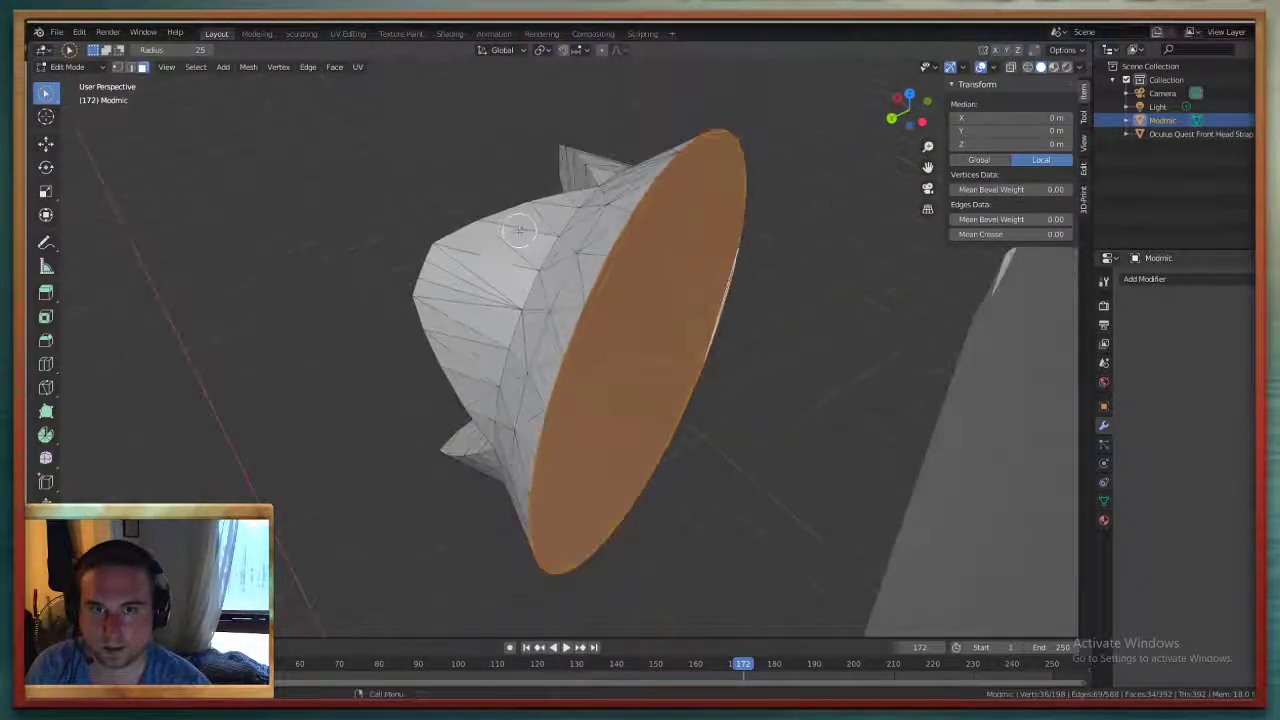
pyautogui.press('g')
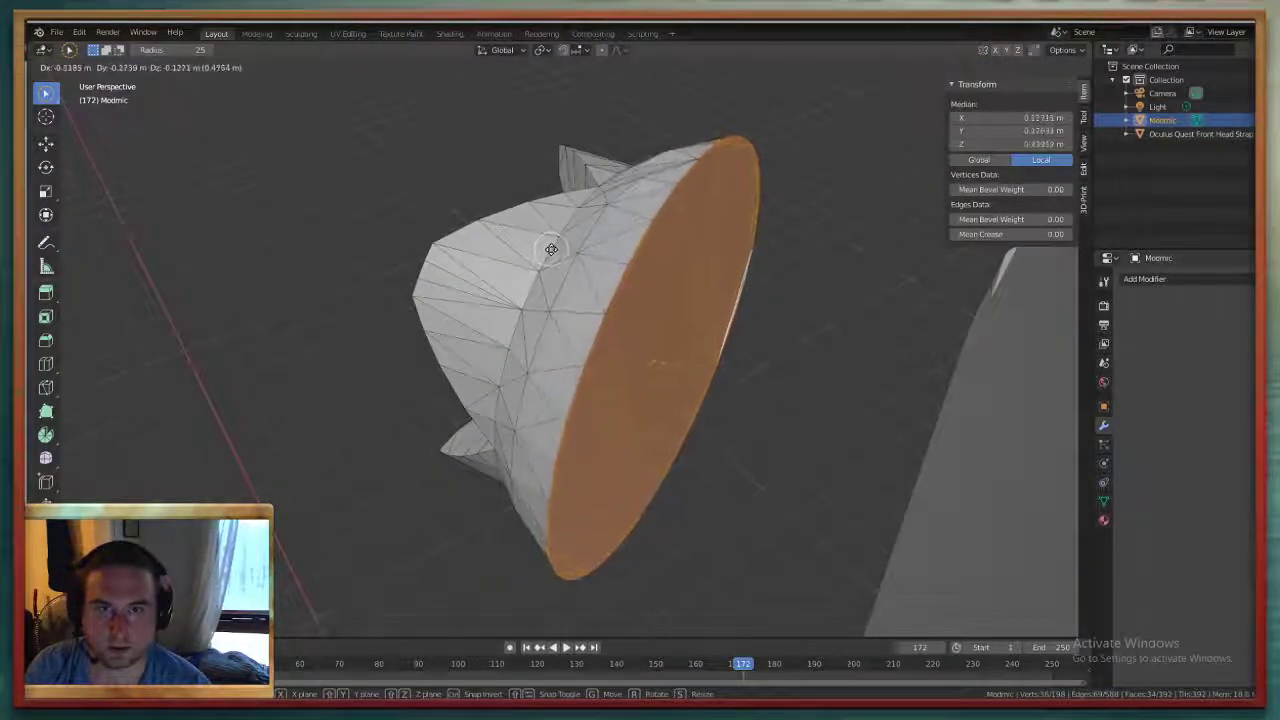
pyautogui.press('Escape')
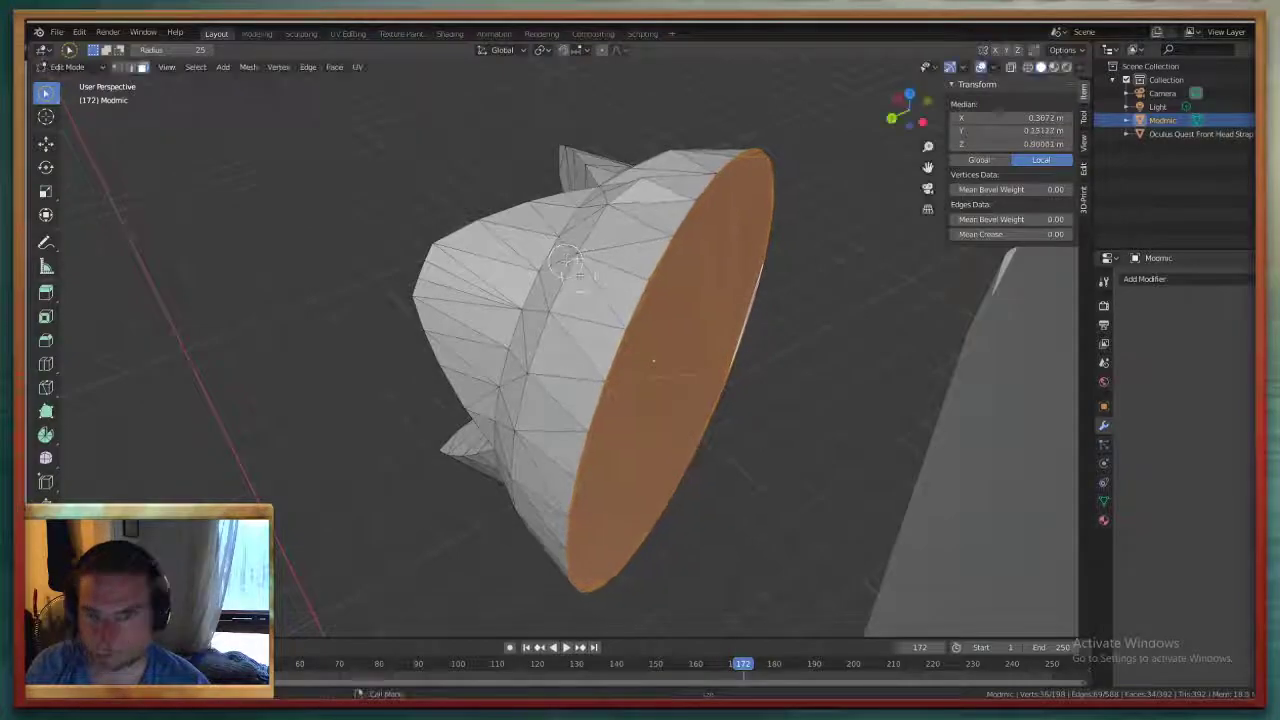
# Extrude the Modmic's selected base faces about 1.4 m outward along their normal
pyautogui.press('e')
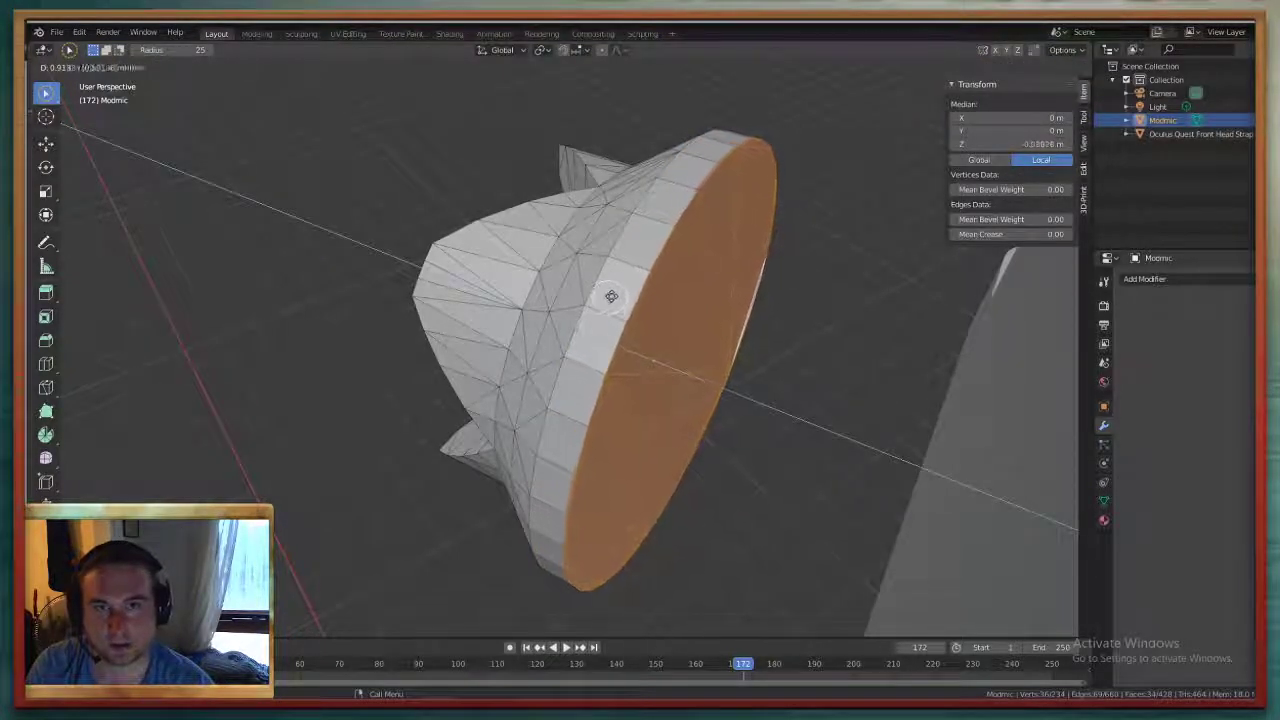
pyautogui.click(627, 297)
pyautogui.scroll(8, 441, 366)
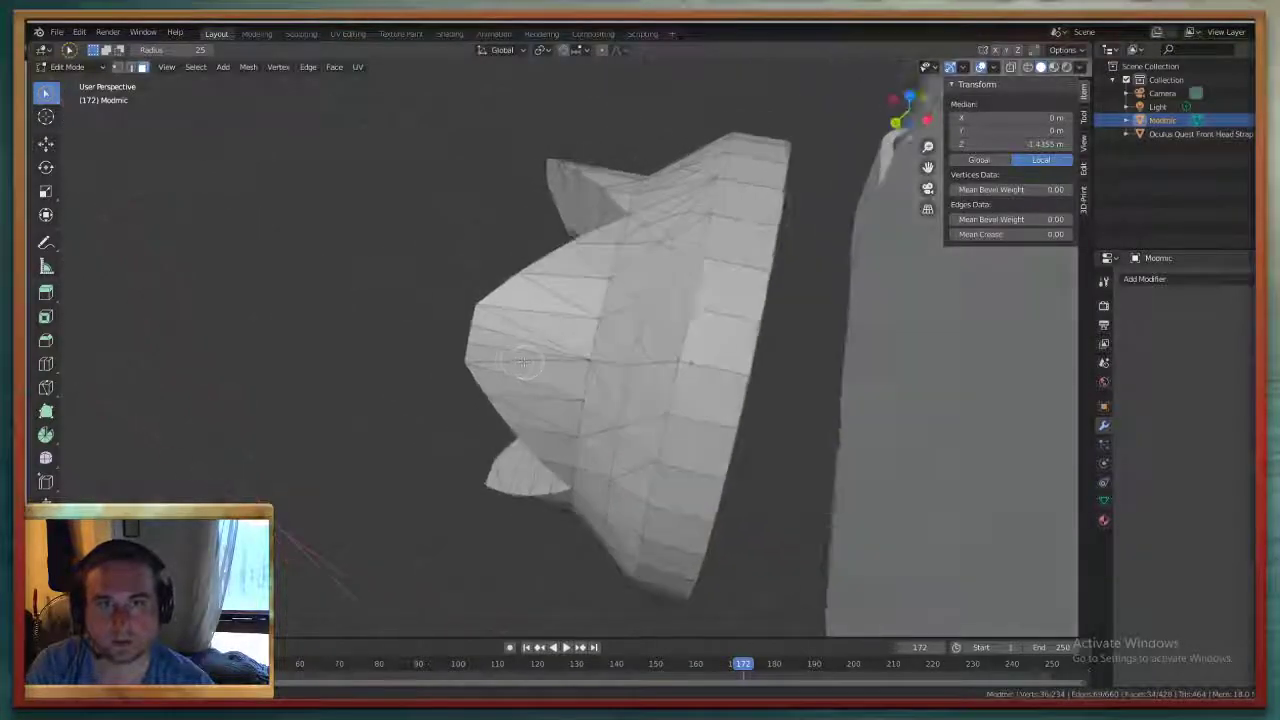
pyautogui.moveTo(441, 366); pyautogui.dragTo(483, 377, button='middle')
pyautogui.scroll(-4, 483, 377)
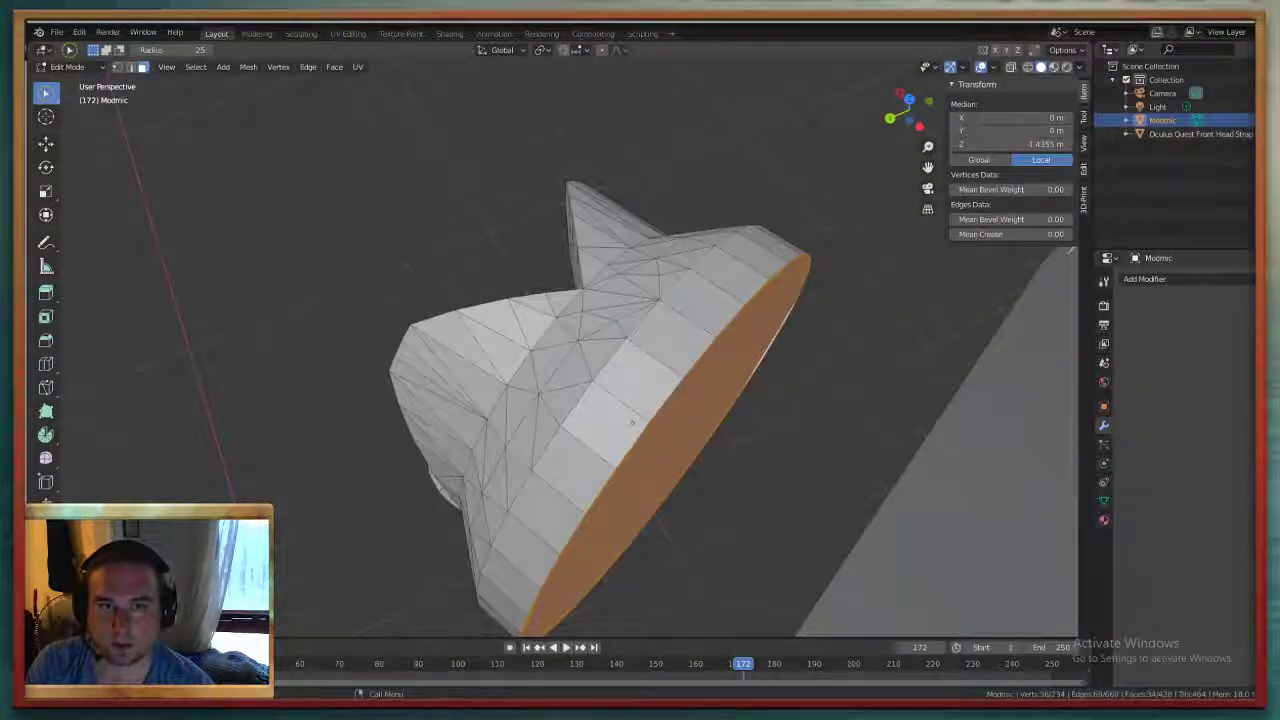
# Return to Object Mode, move the Modmic to about X 42.5 m so its thickened base meets the mount's arm, and deselect it
pyautogui.moveTo(632, 422); pyautogui.dragTo(963, 200, button='middle')
pyautogui.scroll(1, 765, 257)
pyautogui.scroll(-5, 765, 257)
pyautogui.moveTo(689, 214); pyautogui.dragTo(706, 236, button='middle')
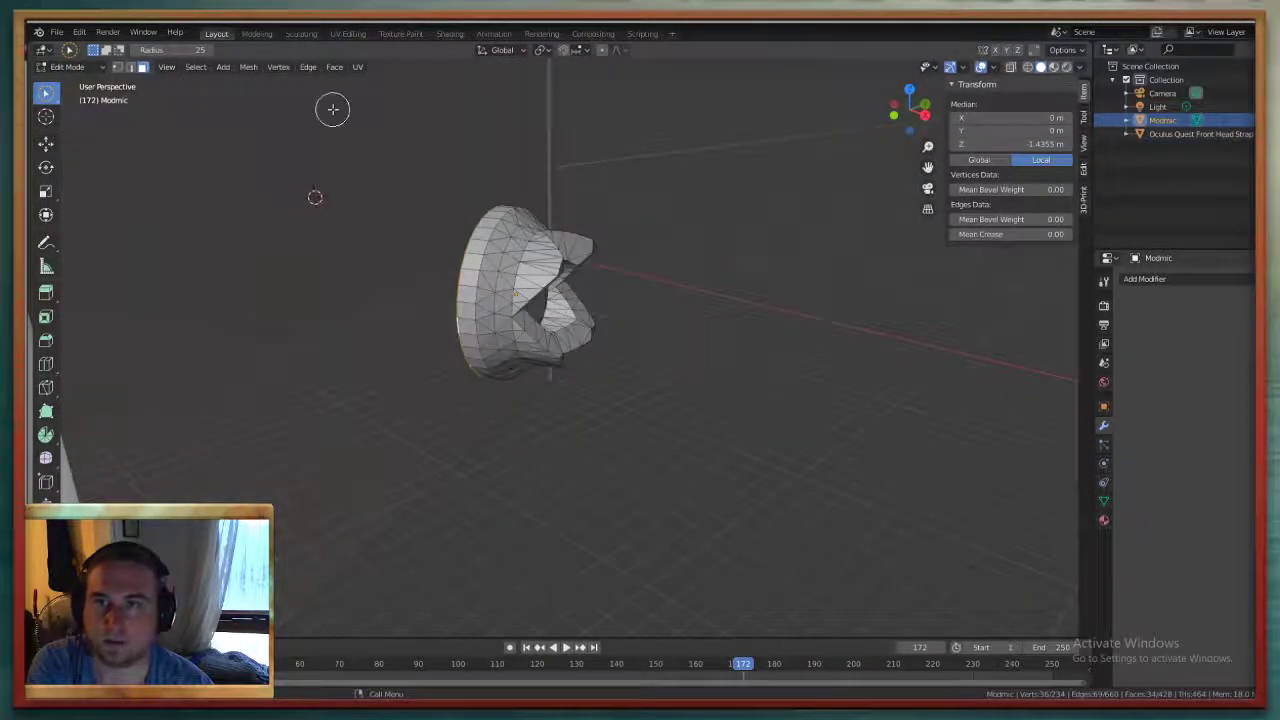
pyautogui.click(70, 67)
pyautogui.click(80, 87)
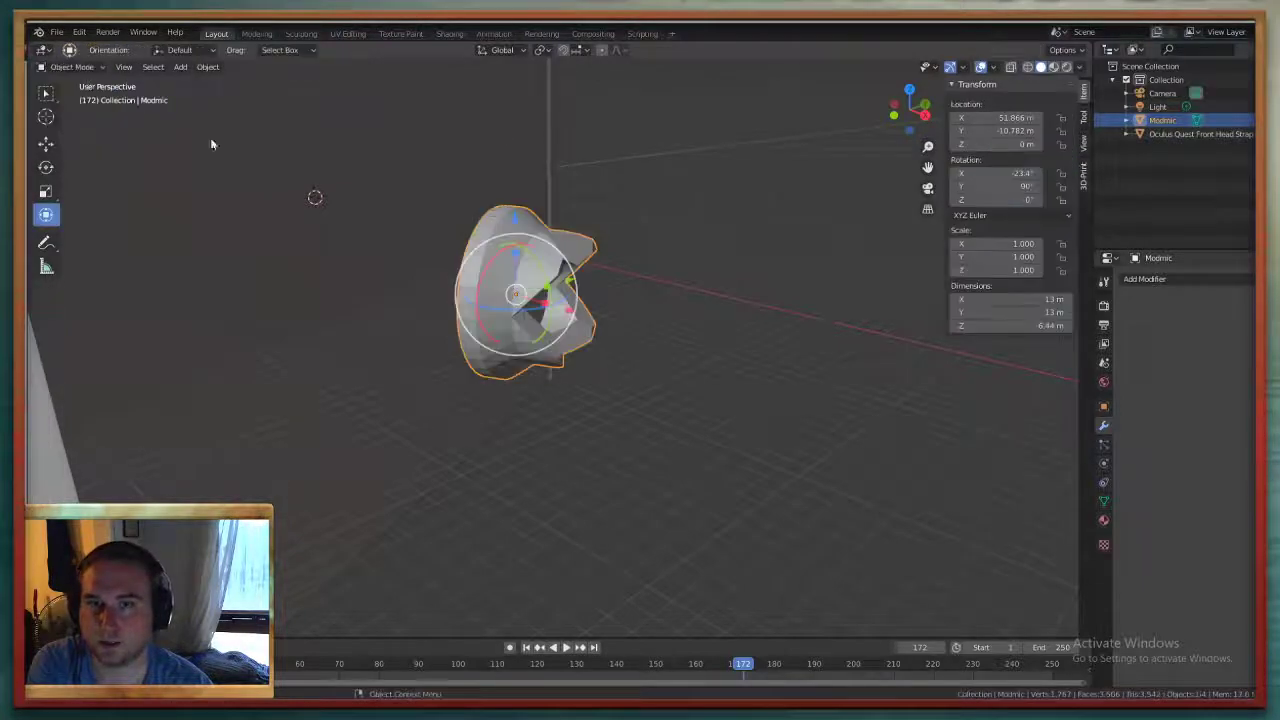
pyautogui.moveTo(569, 318); pyautogui.dragTo(488, 298)
pyautogui.moveTo(520, 275); pyautogui.dragTo(621, 302, button='middle')
pyautogui.click(506, 384)
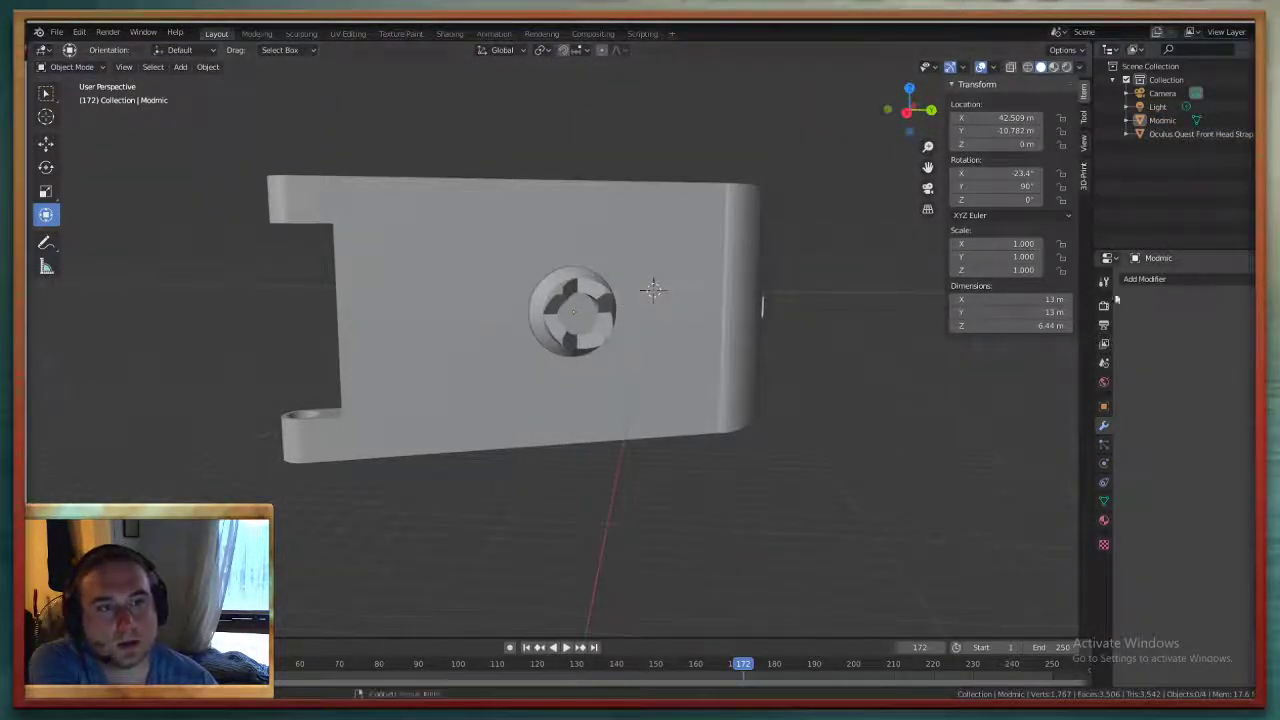
# Add a Boolean modifier to the Oculus Quest mount with Modmic as the object and Union as the operation, and apply it
pyautogui.click(1169, 136)
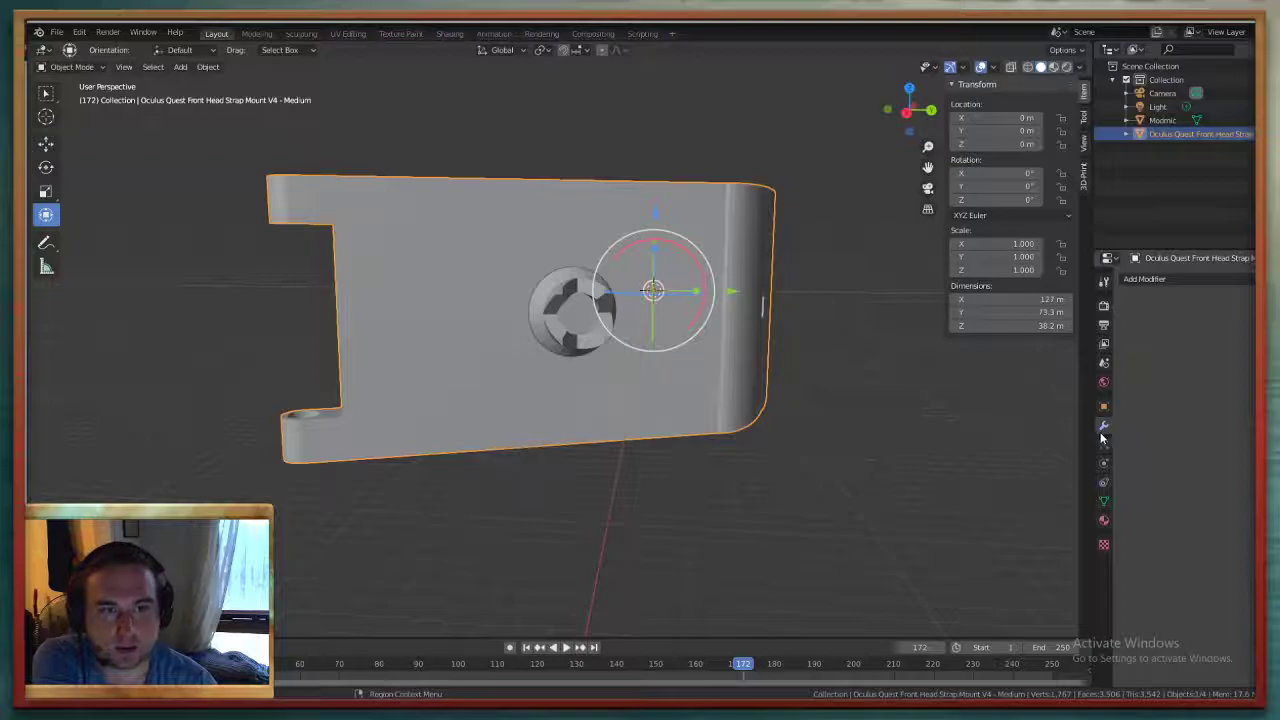
pyautogui.click(1157, 279)
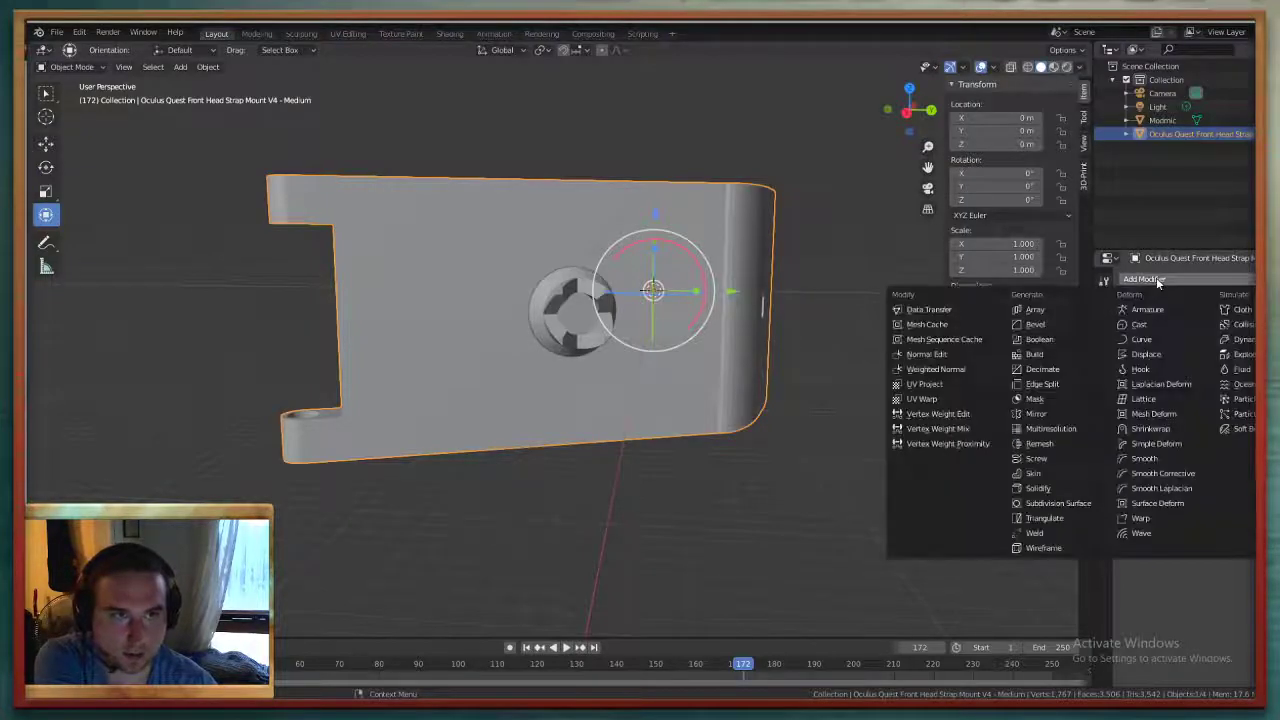
pyautogui.click(1036, 341)
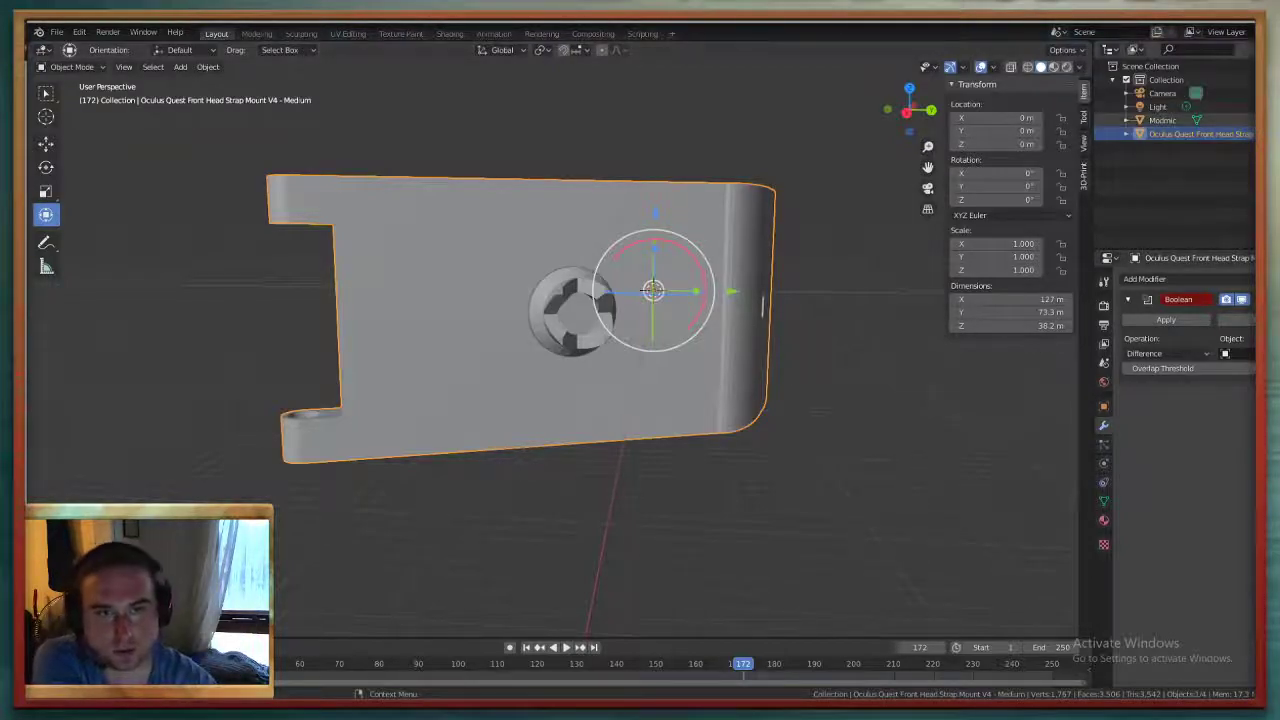
pyautogui.click(1246, 355)
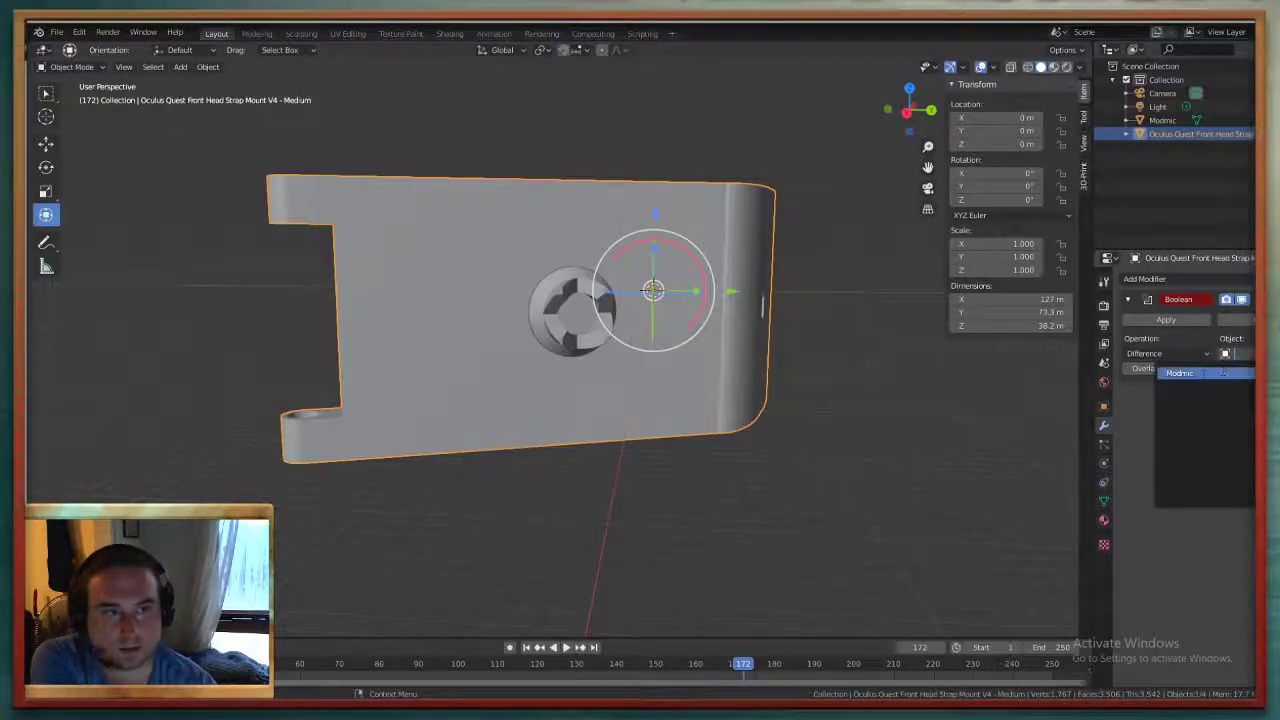
pyautogui.click(1203, 373)
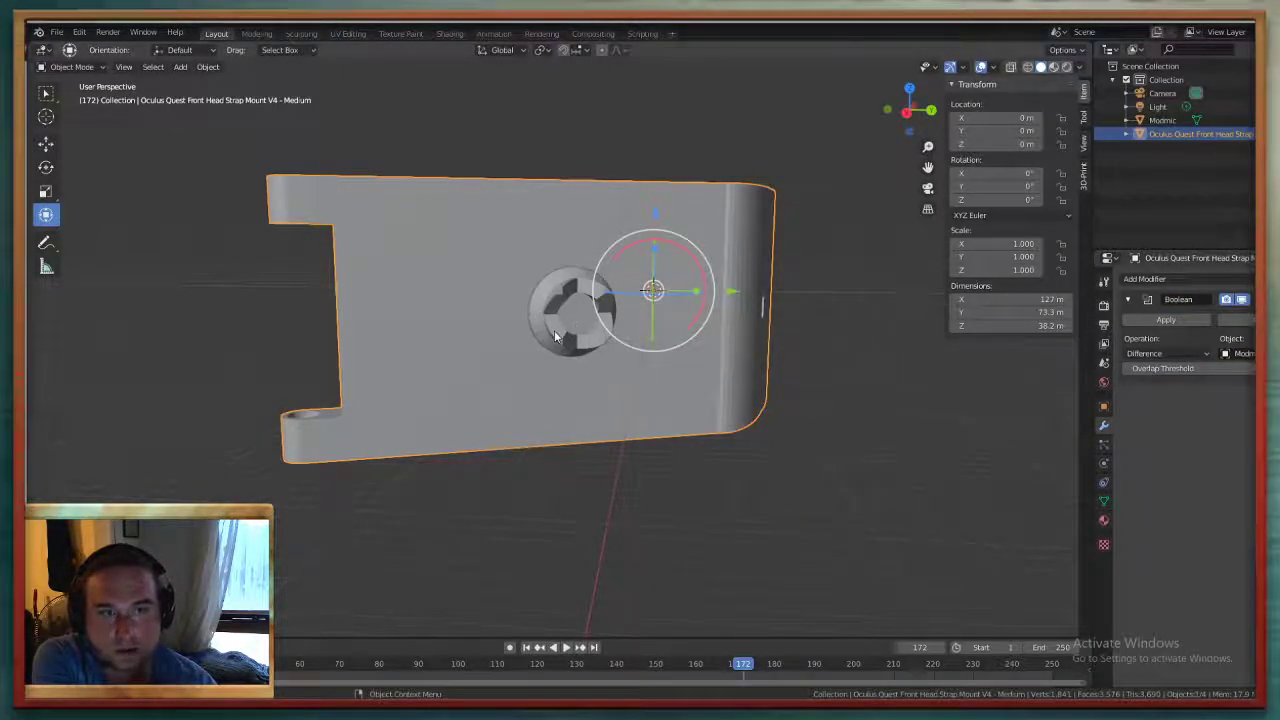
pyautogui.click(1160, 354)
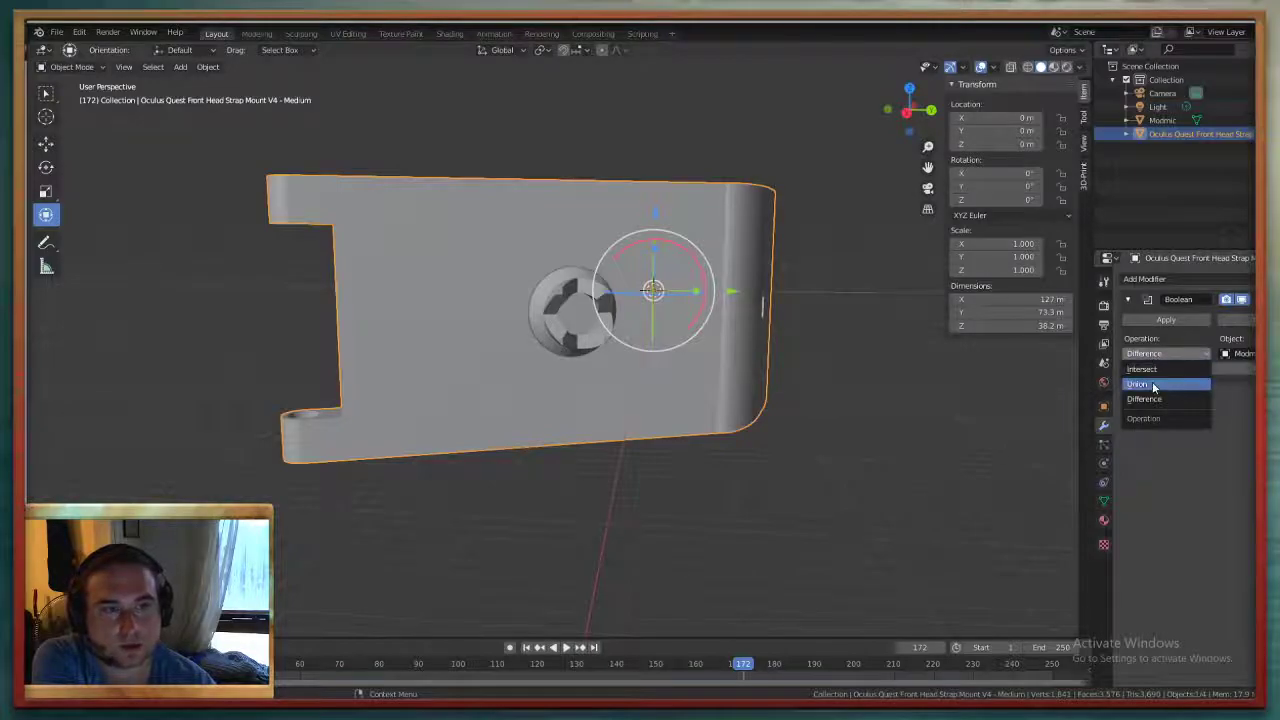
pyautogui.click(1155, 385)
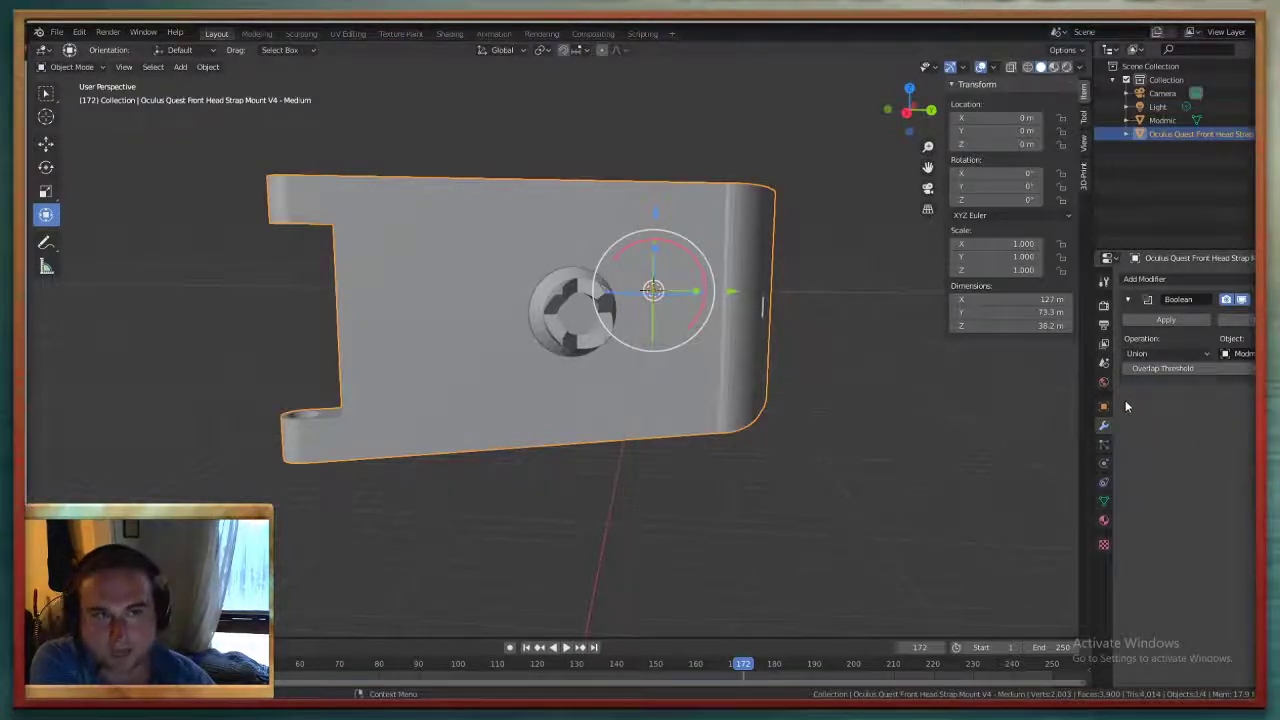
pyautogui.click(1166, 319)
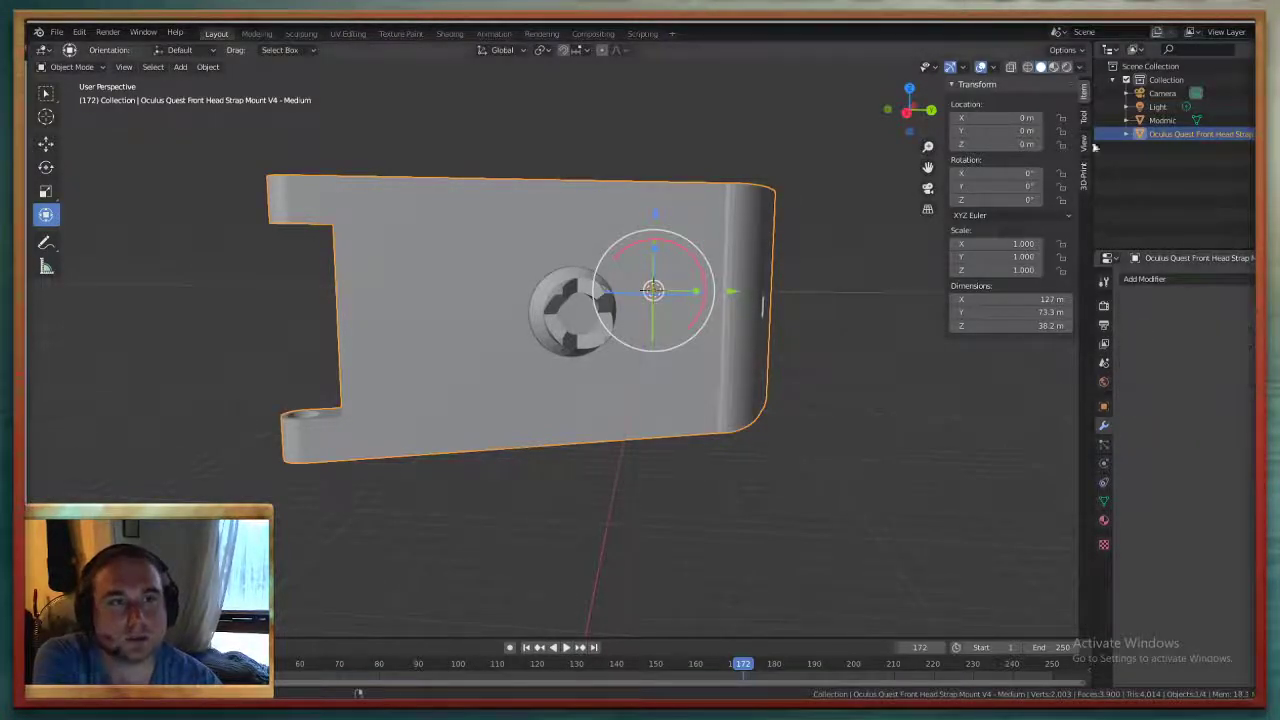
# Delete the separate Modmic object and select the combined mount
pyautogui.click(1147, 120)
pyautogui.rightClick(1165, 122)
pyautogui.click(1150, 127)
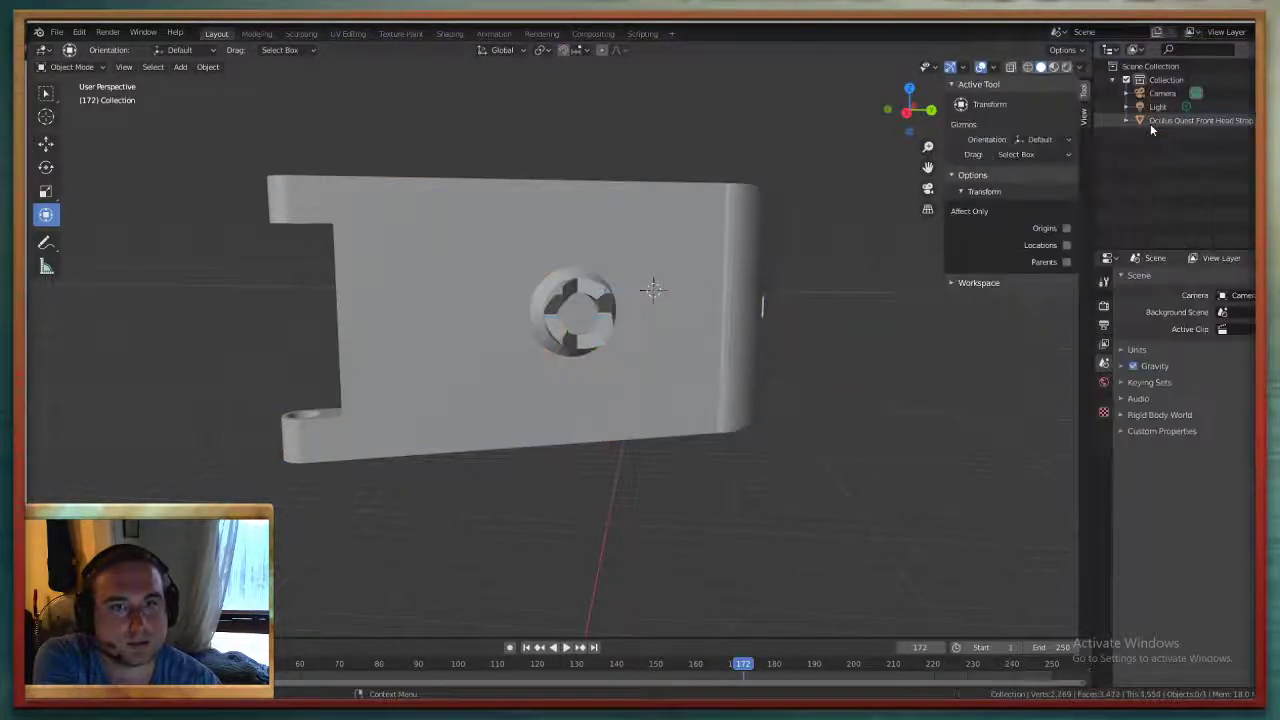
pyautogui.click(1156, 123)
pyautogui.moveTo(774, 322); pyautogui.dragTo(723, 320, button='middle')
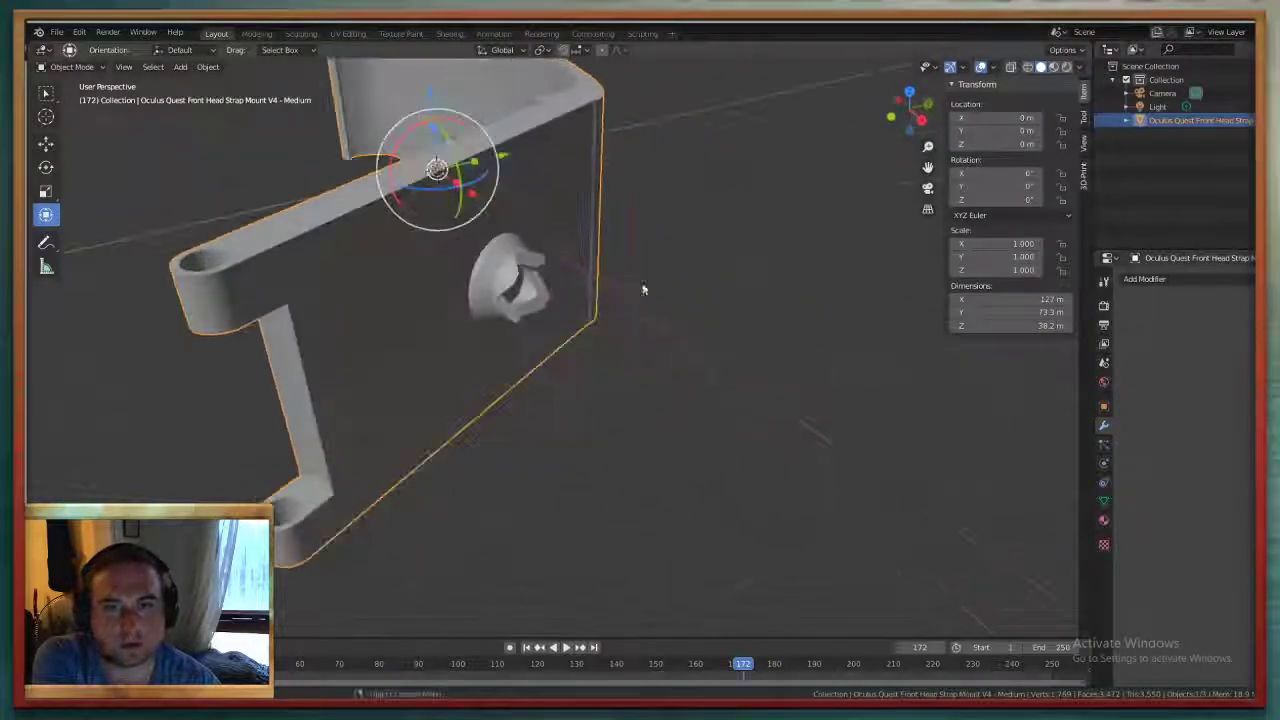
pyautogui.moveTo(549, 250); pyautogui.dragTo(600, 323, button='middle')
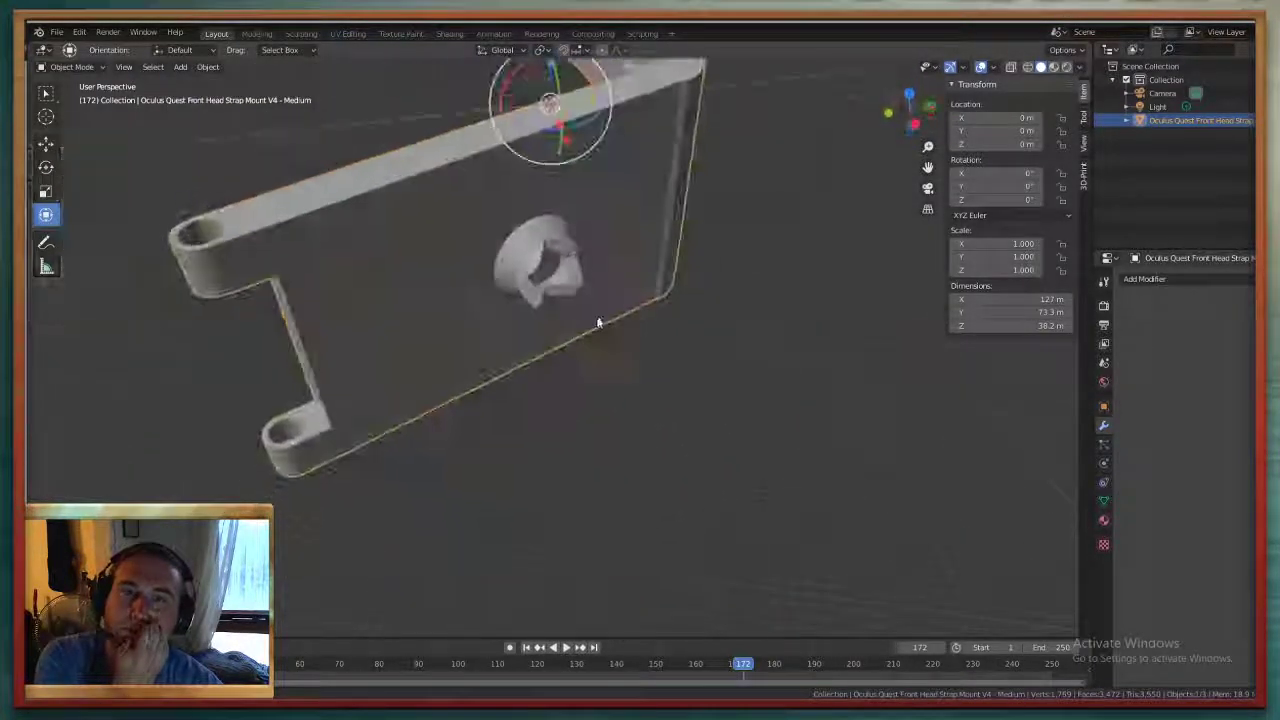
pyautogui.click(1159, 123)
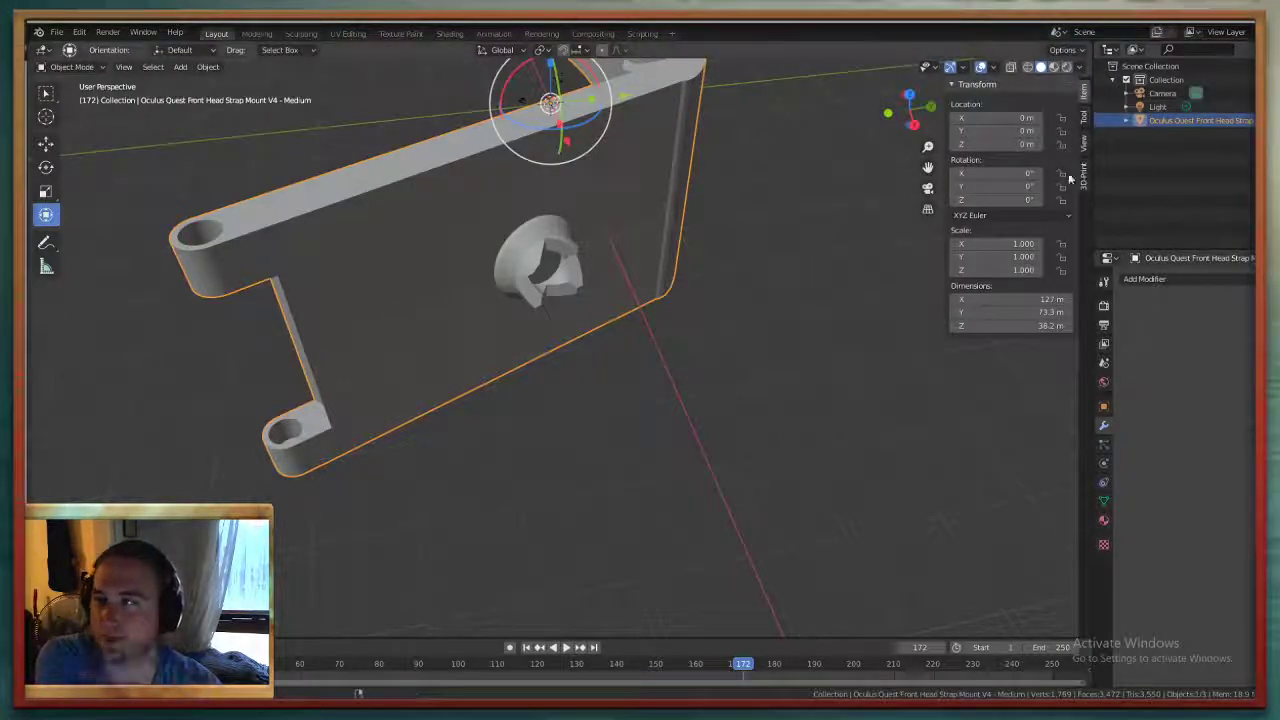
pyautogui.scroll(2, 600, 346)
pyautogui.scroll(-9, 609, 428)
pyautogui.moveTo(647, 361); pyautogui.dragTo(500, 350, button='middle')
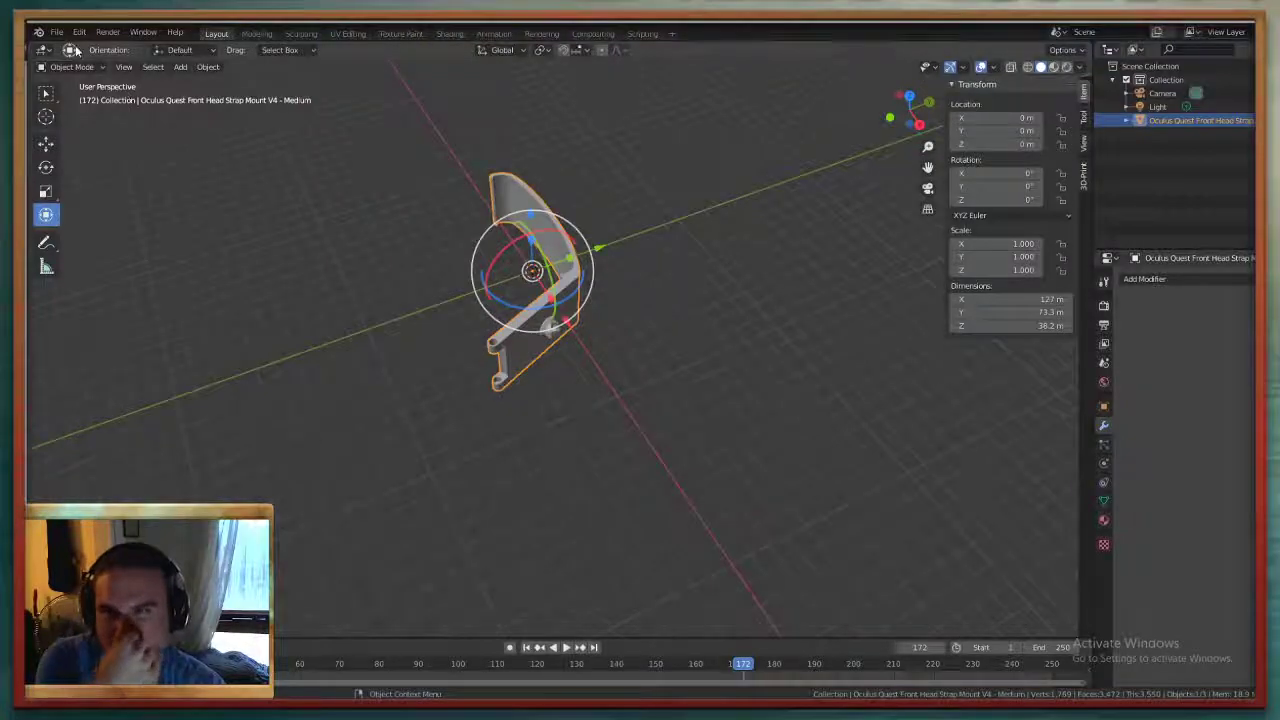
pyautogui.click(57, 32)
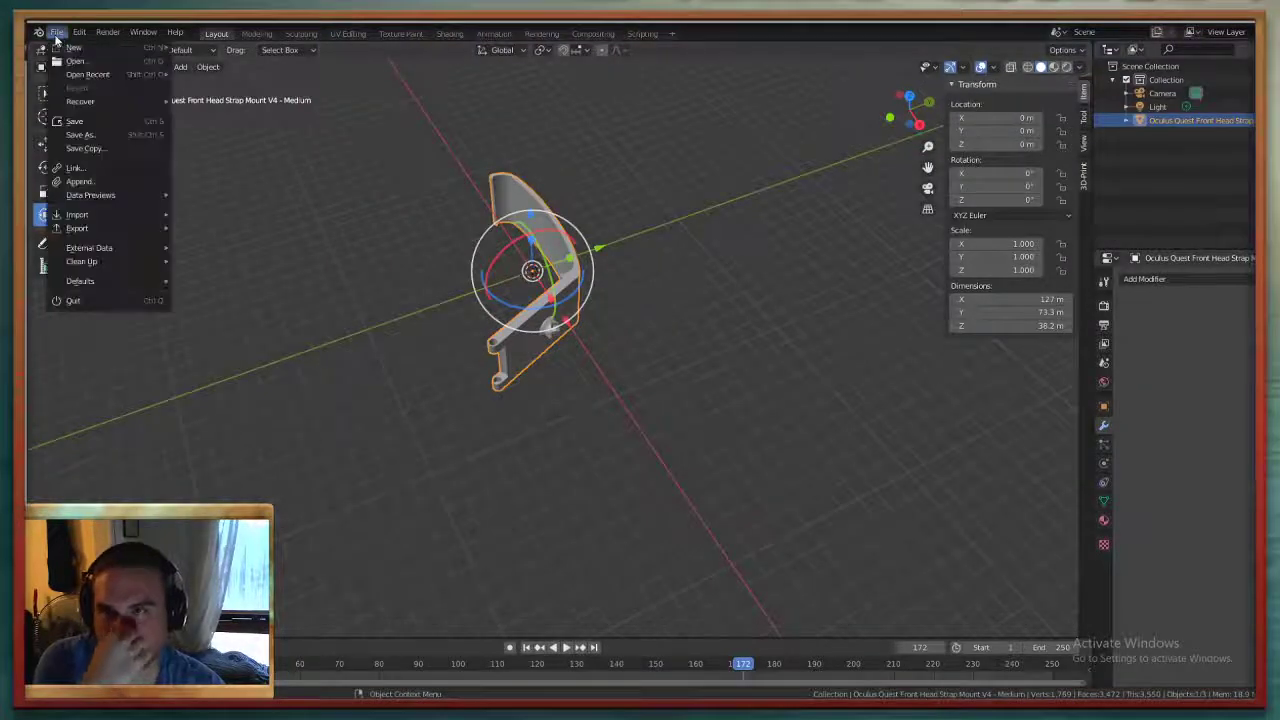
pyautogui.click(82, 135)
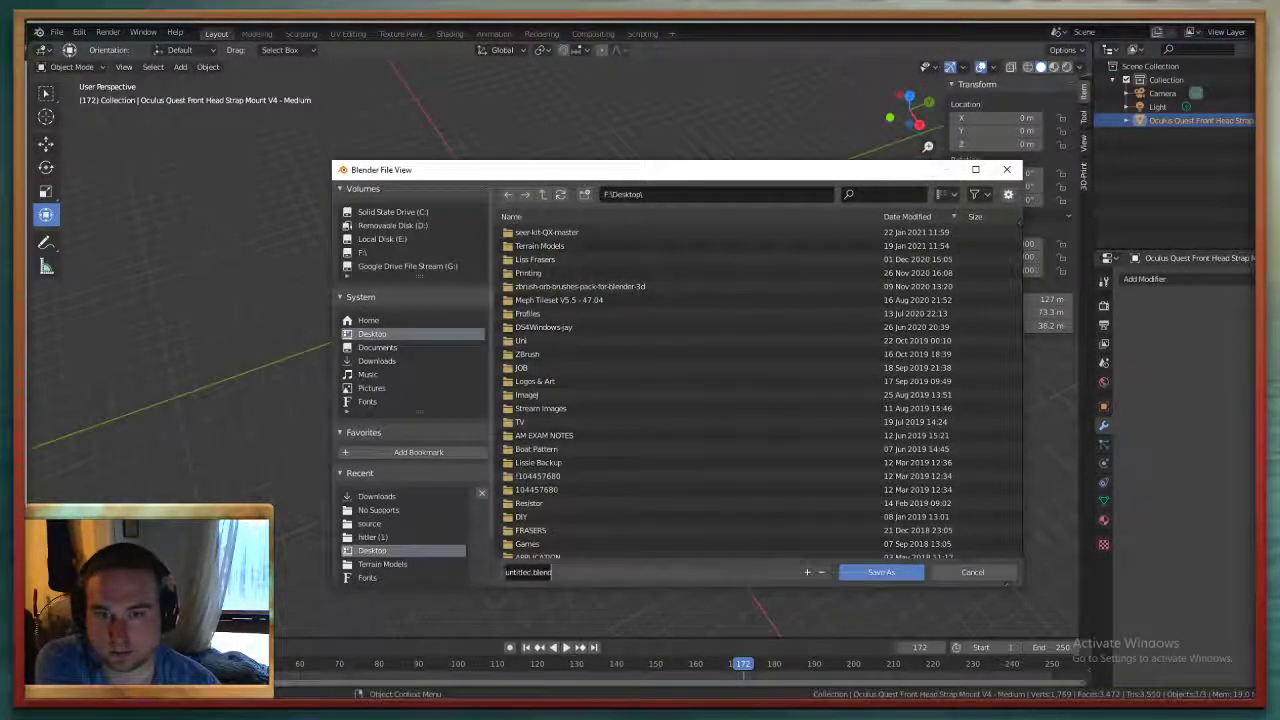
pyautogui.click(975, 574)
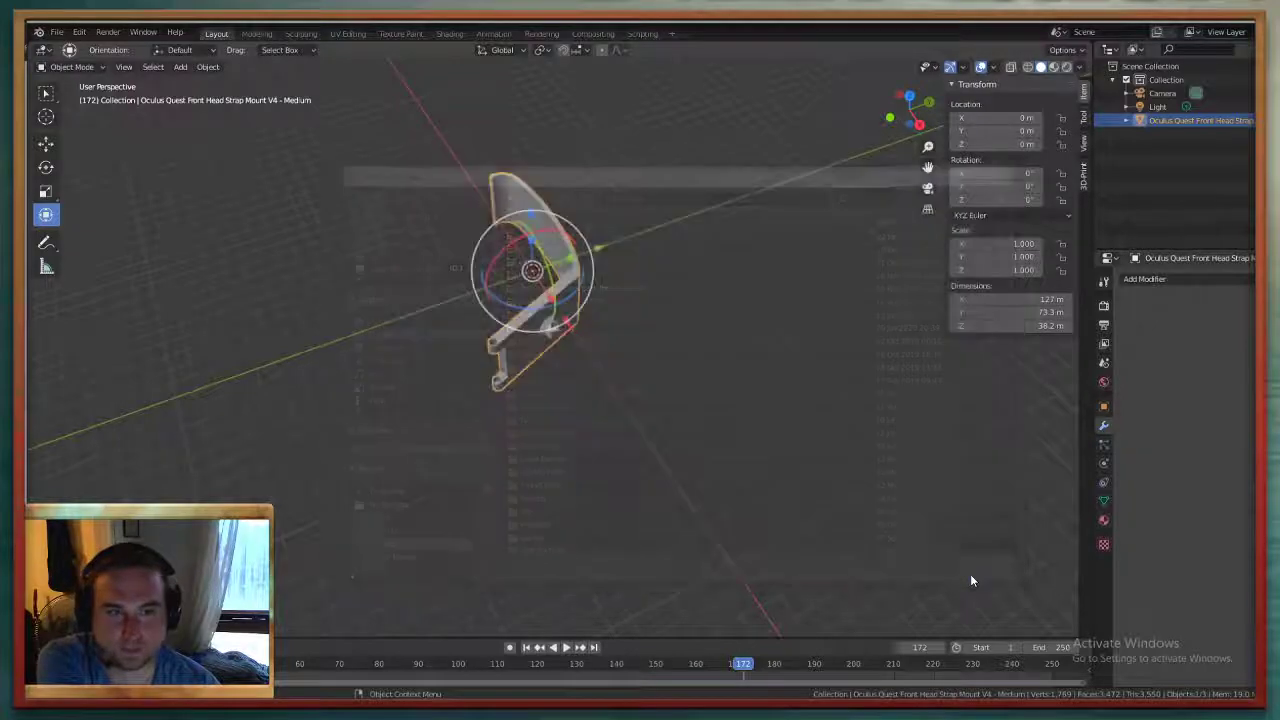
# Open the STL export for the combined mount and close it without exporting
pyautogui.rightClick(1163, 125)
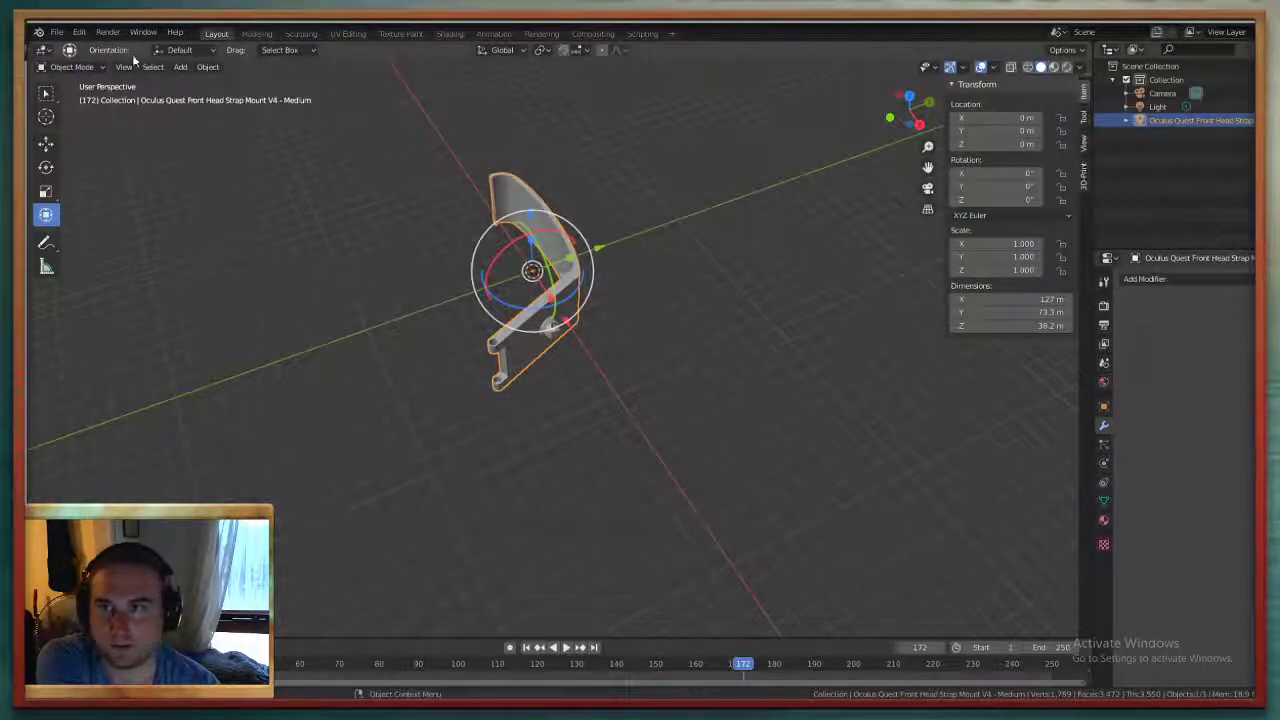
pyautogui.click(57, 32)
pyautogui.moveTo(90, 228)
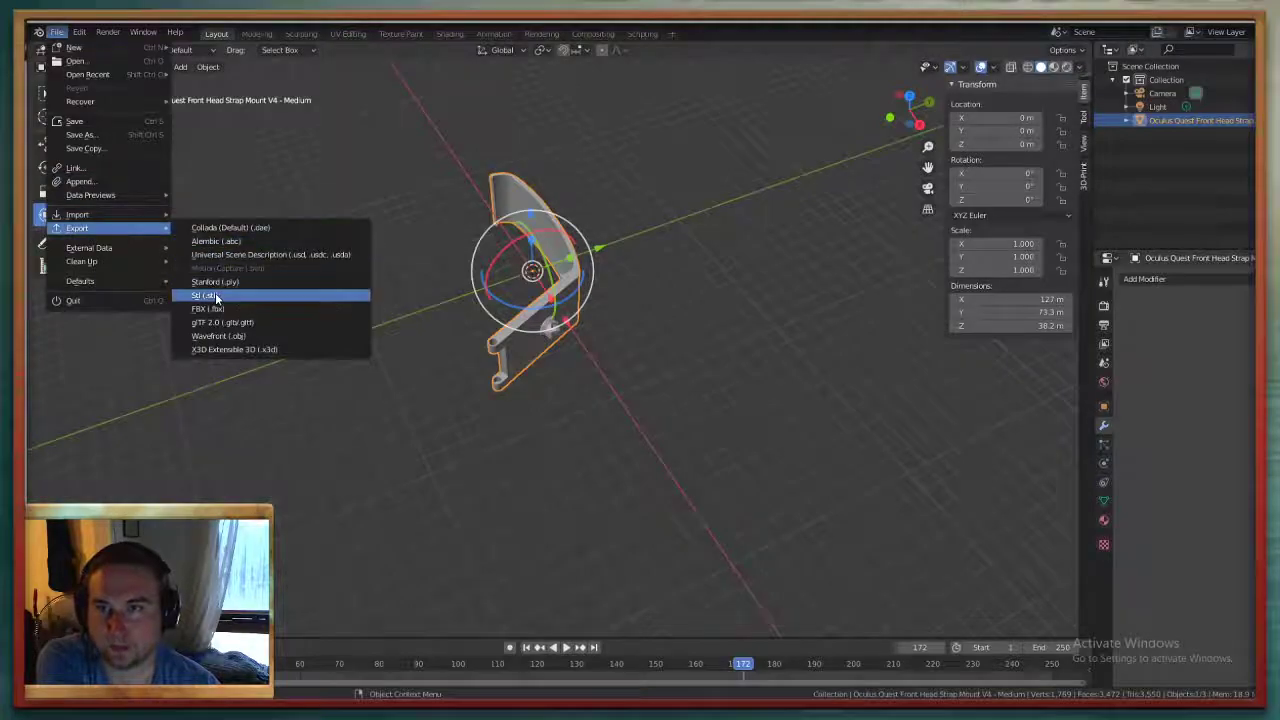
pyautogui.click(215, 297)
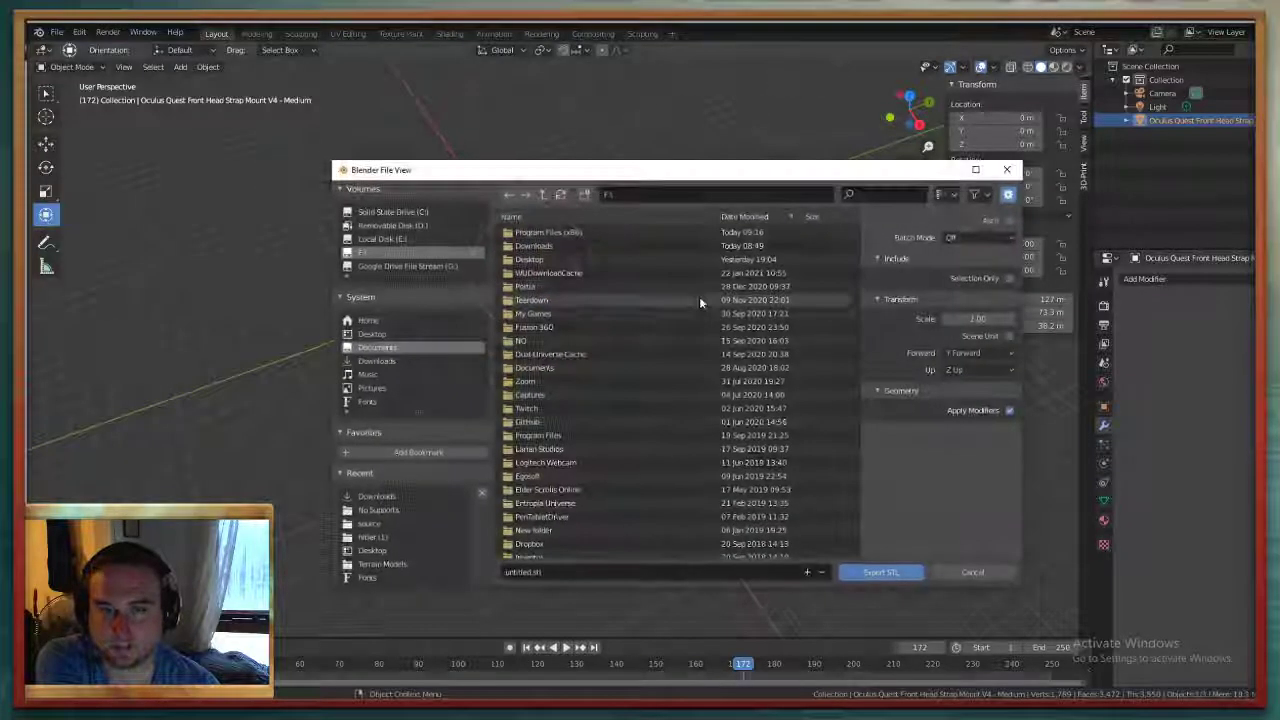
pyautogui.click(957, 571)
pyautogui.scroll(4, 836, 500)
pyautogui.moveTo(834, 498); pyautogui.dragTo(766, 518, button='middle')
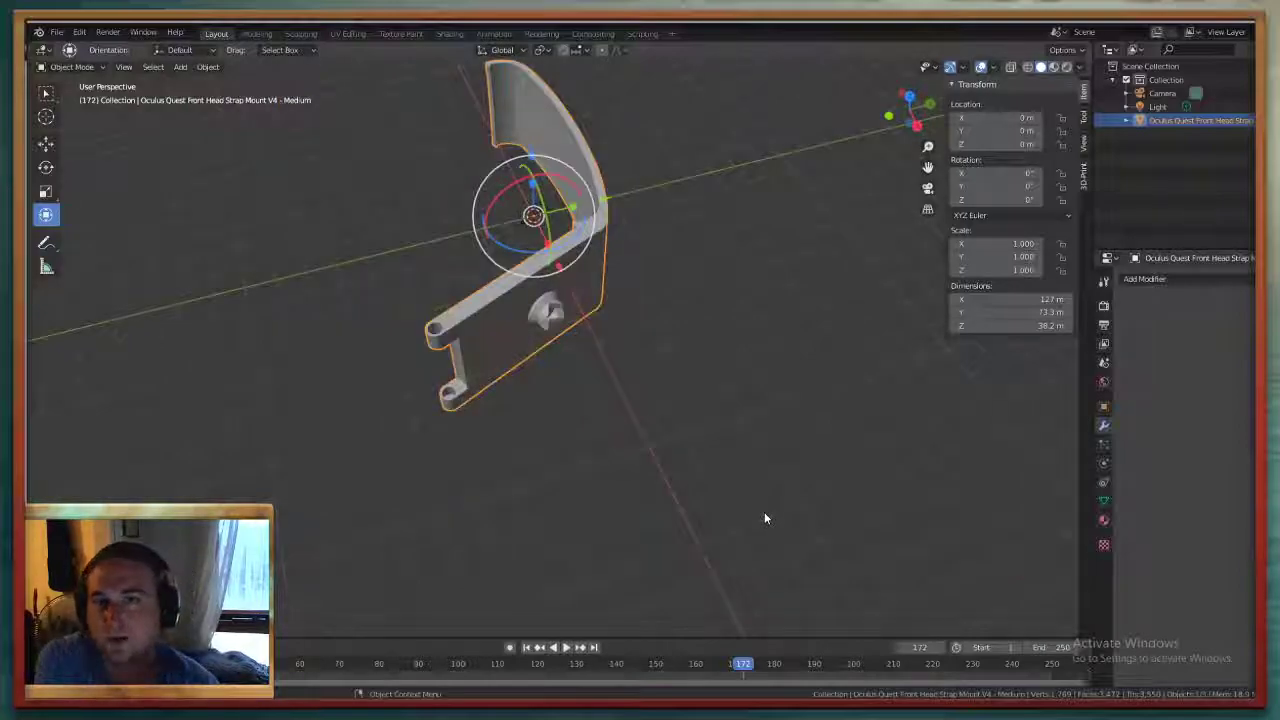